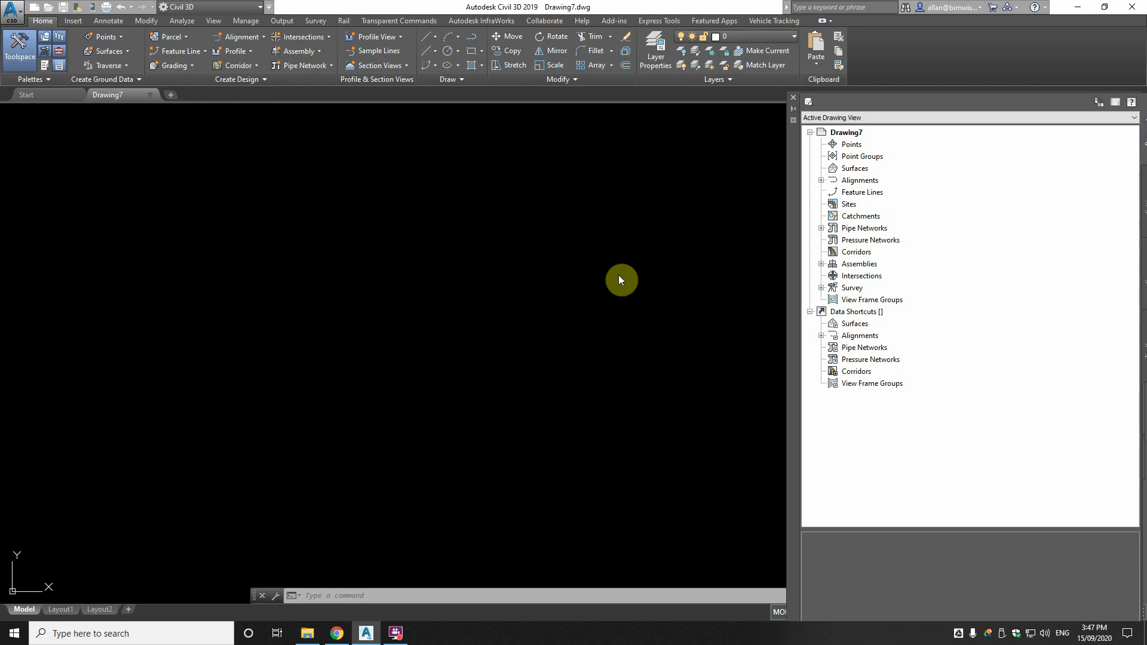
Step: Look through the surface creation options in Civil 3D, then cancel without creating a surface
{"action": "right_click", "coordinate": [862, 169]}
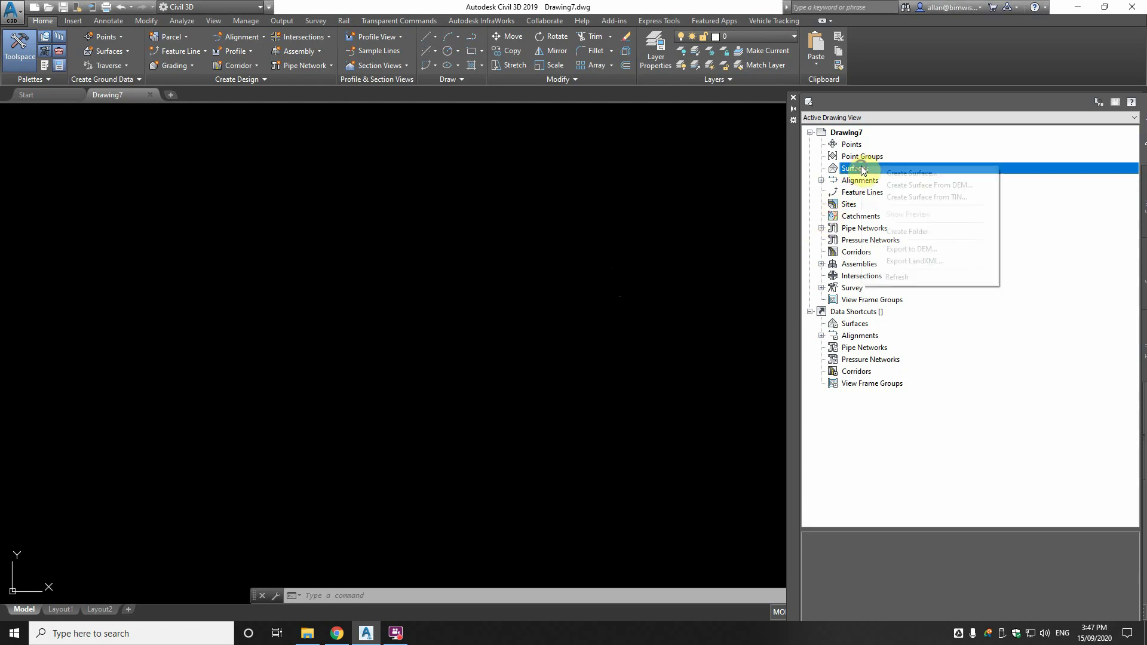
{"action": "left_click", "coordinate": [895, 176]}
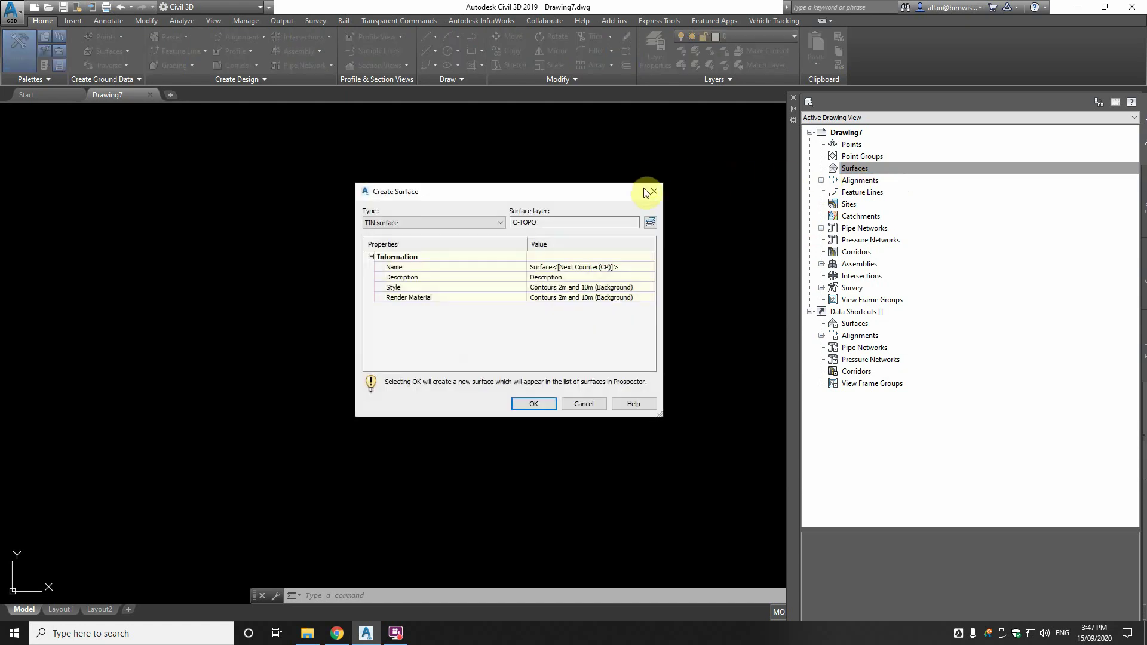
{"action": "left_click", "coordinate": [657, 184]}
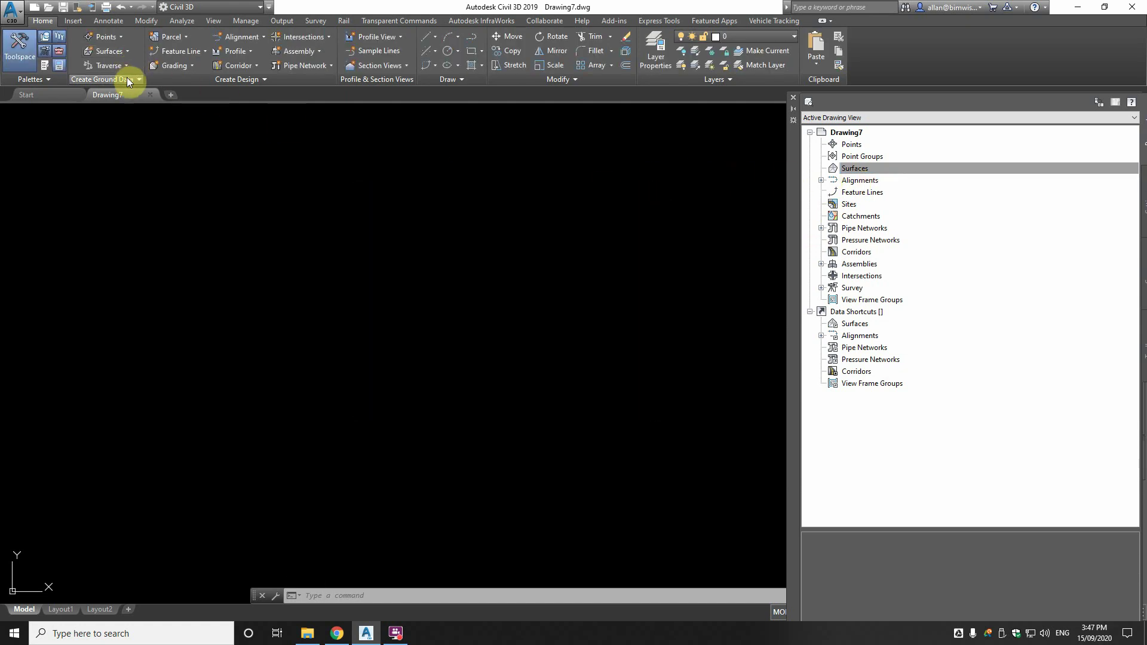
{"action": "left_click", "coordinate": [128, 51]}
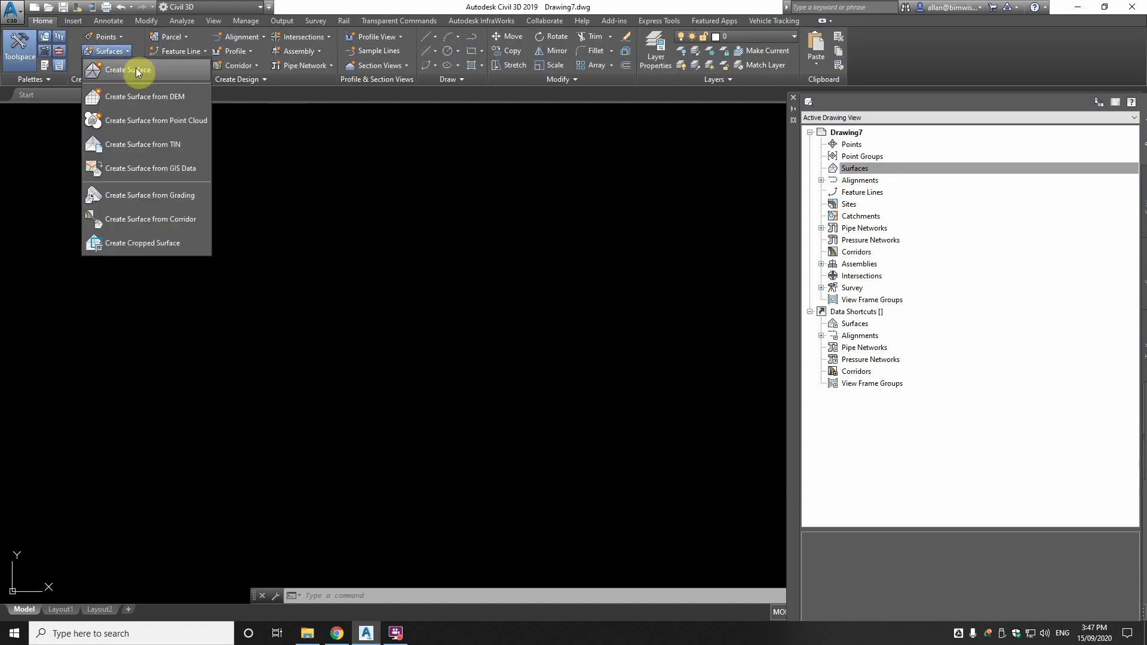
{"action": "left_click", "coordinate": [405, 187]}
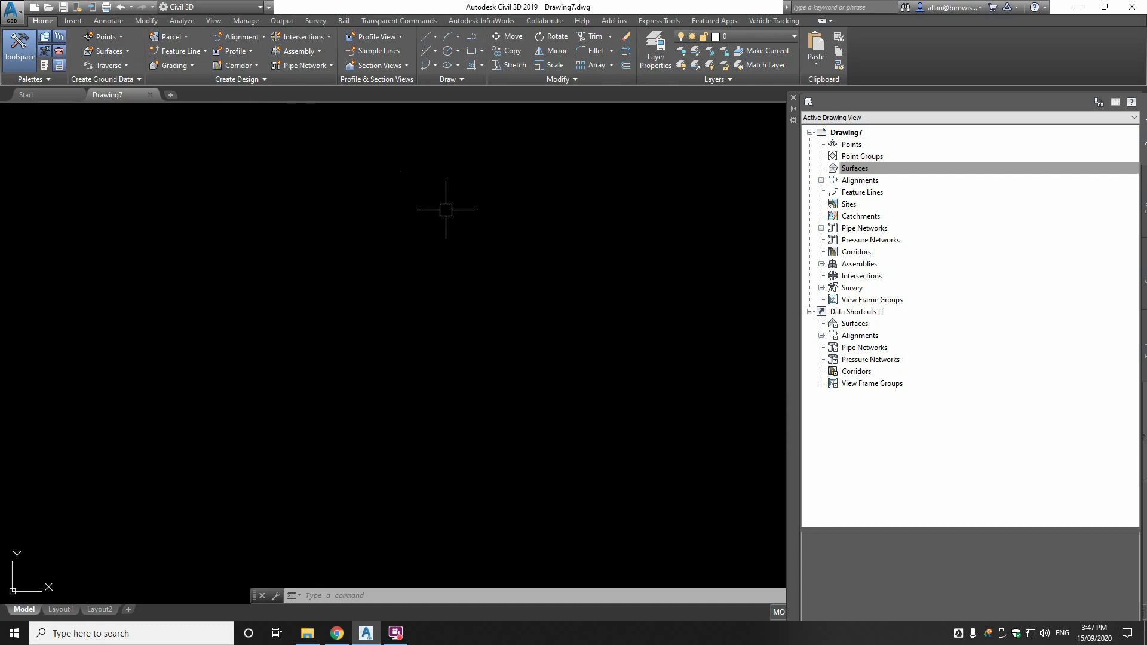
Step: Download CivilSurveySolutions.dwt from the Civil Survey Solutions page in Chrome and open it
{"action": "left_click", "coordinate": [337, 634]}
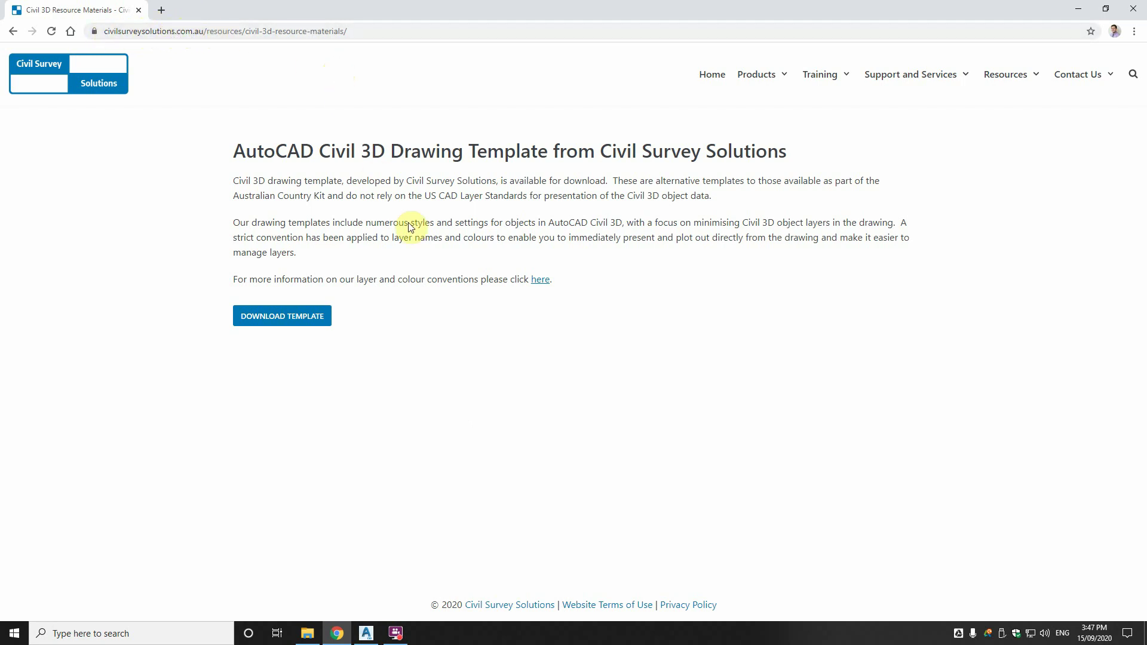
{"action": "left_click", "coordinate": [291, 317]}
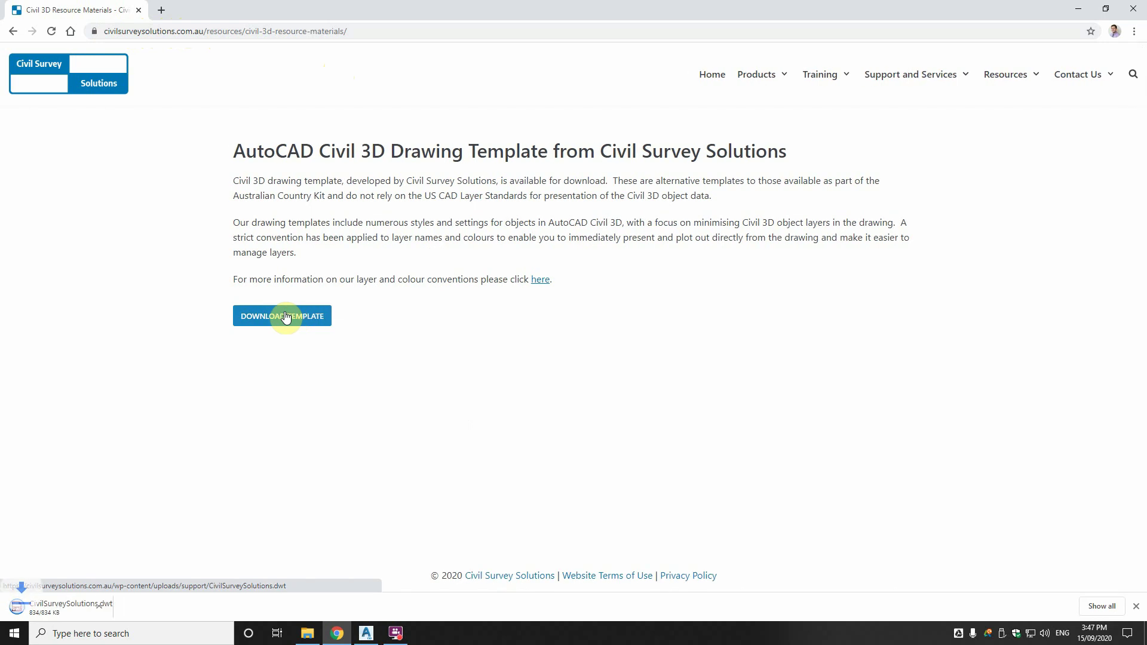
{"action": "left_click", "coordinate": [90, 604]}
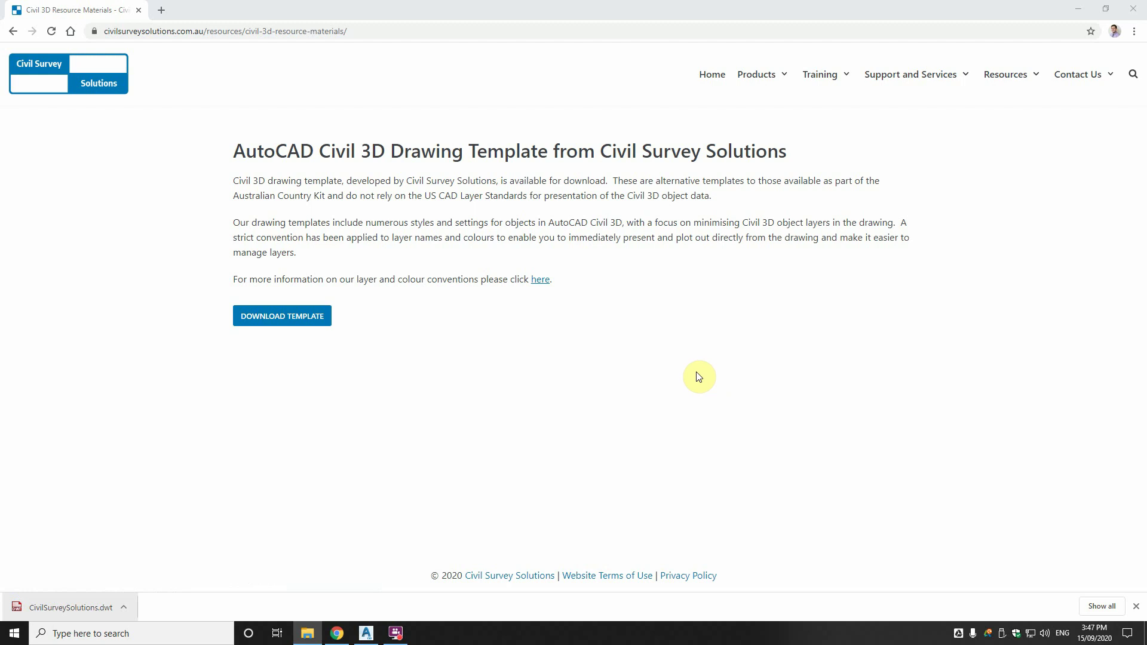
Step: Back in Civil 3D, use NEW to create Drawing8 from _CONVERT\CivilSurveySolutions.dwt
{"action": "left_click", "coordinate": [1079, 8]}
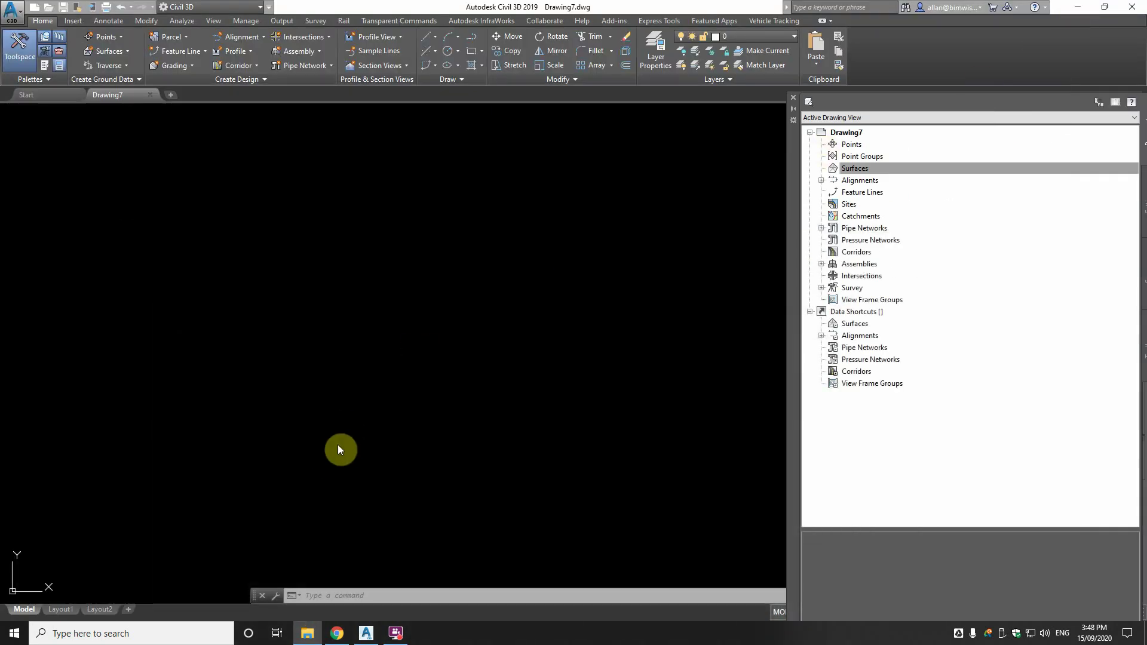
{"action": "left_click", "coordinate": [786, 345]}
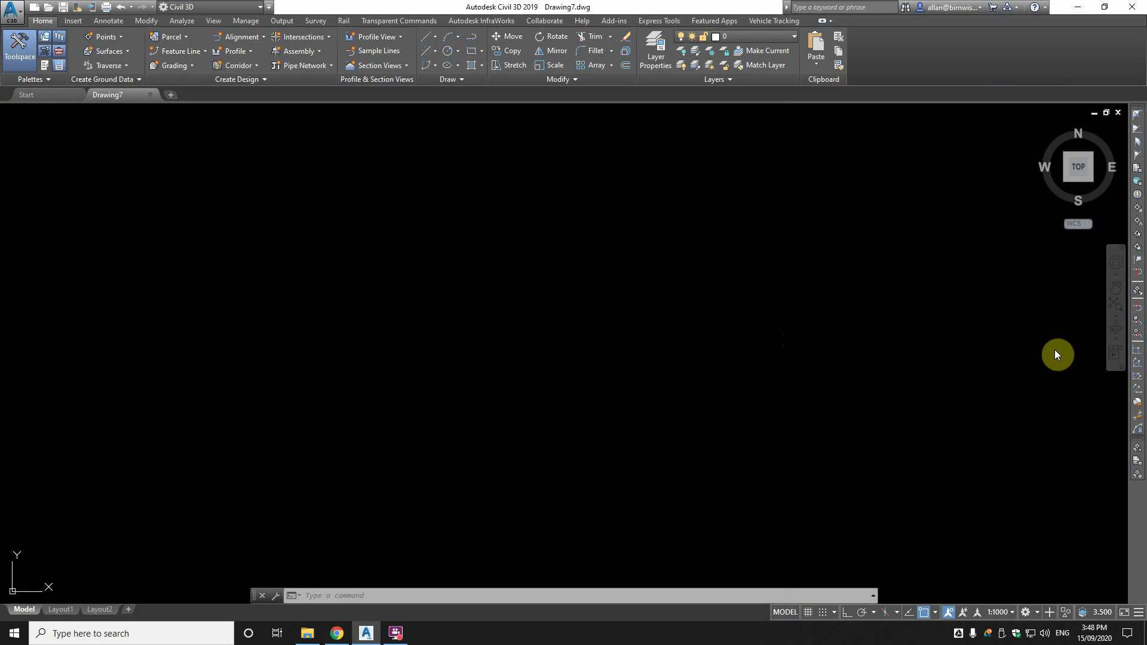
{"action": "key", "text": "Escape"}
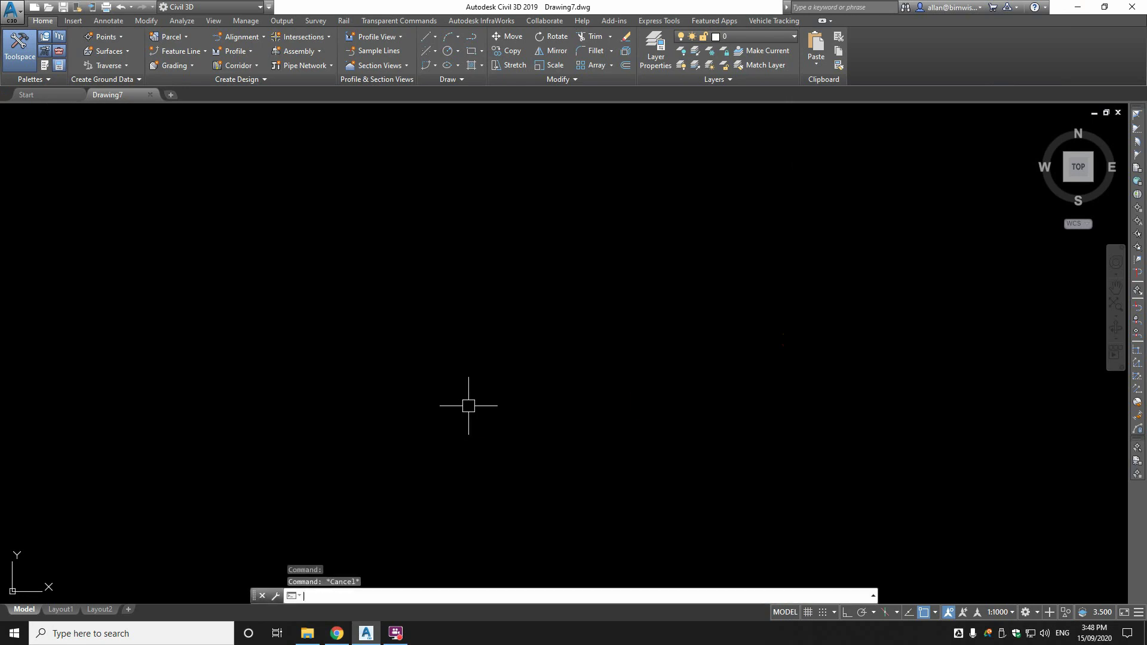
{"action": "type", "text": "NEW"}
{"action": "key", "text": "Return"}
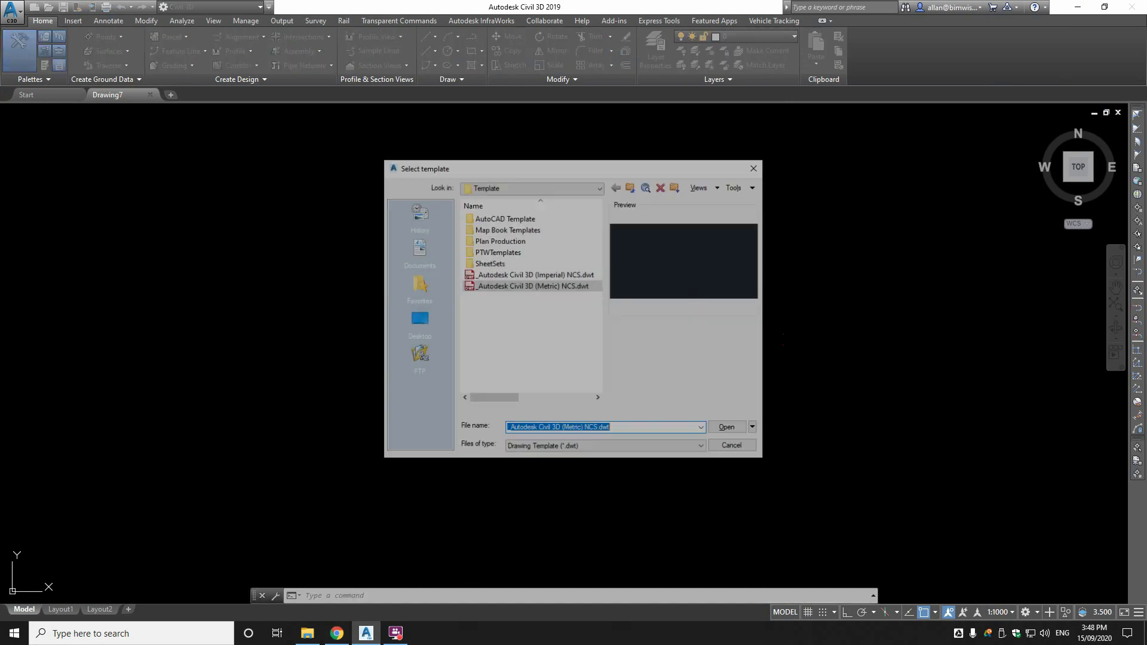
{"action": "key", "text": "BackSpace"}
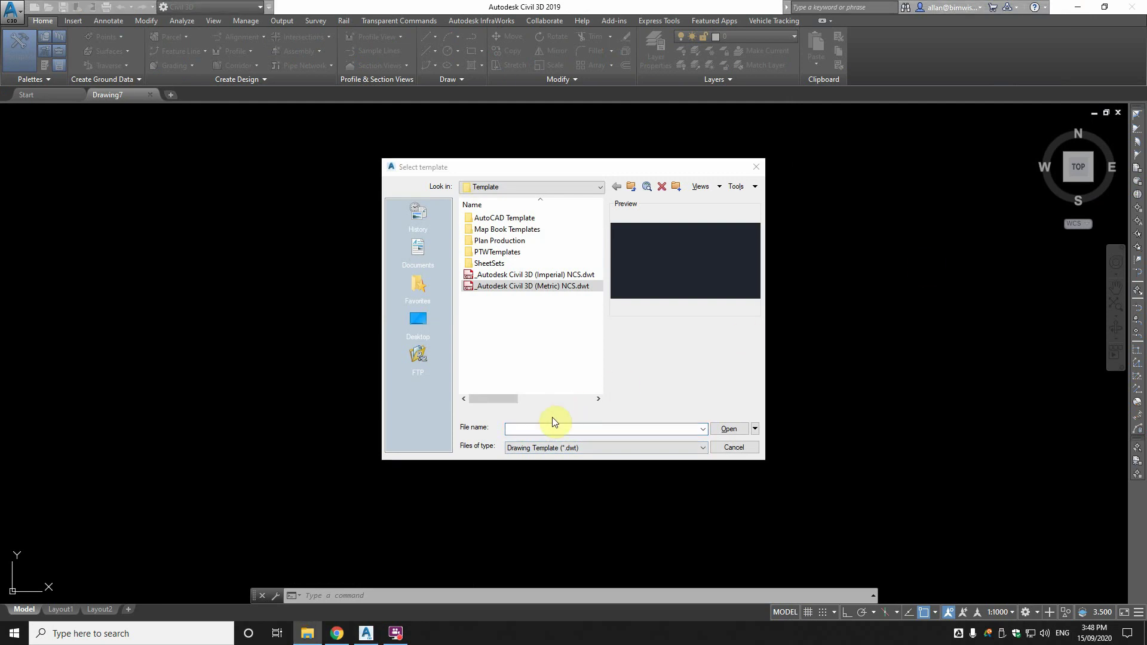
{"action": "left_click", "coordinate": [538, 428]}
{"action": "key", "text": "Return"}
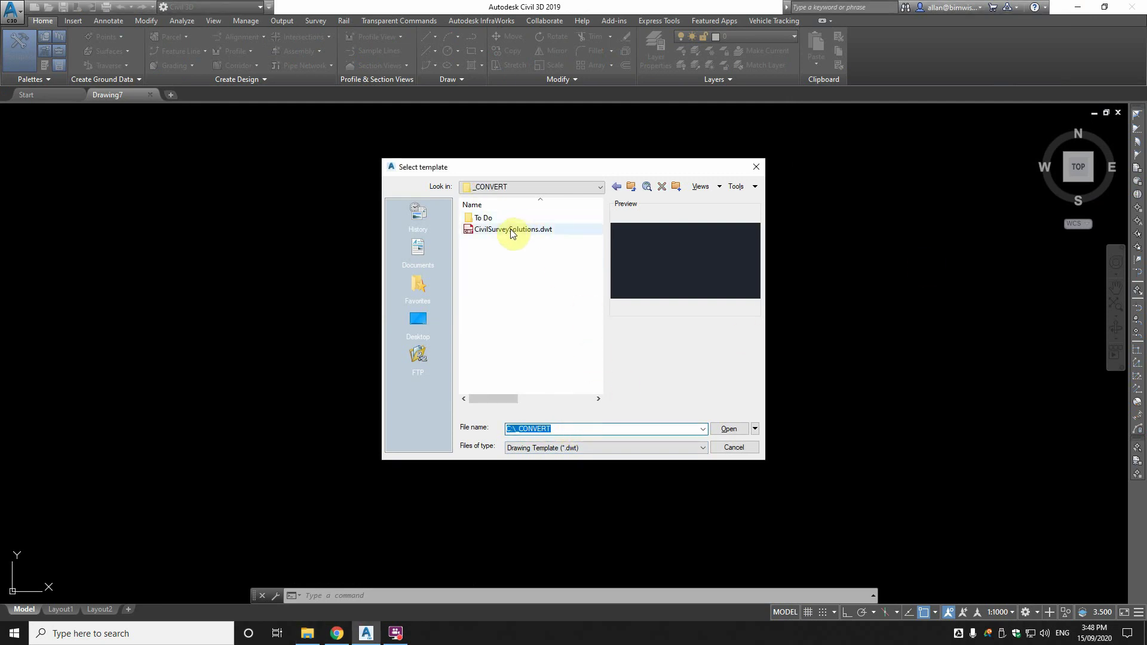
{"action": "left_click", "coordinate": [505, 229]}
{"action": "left_click", "coordinate": [729, 430]}
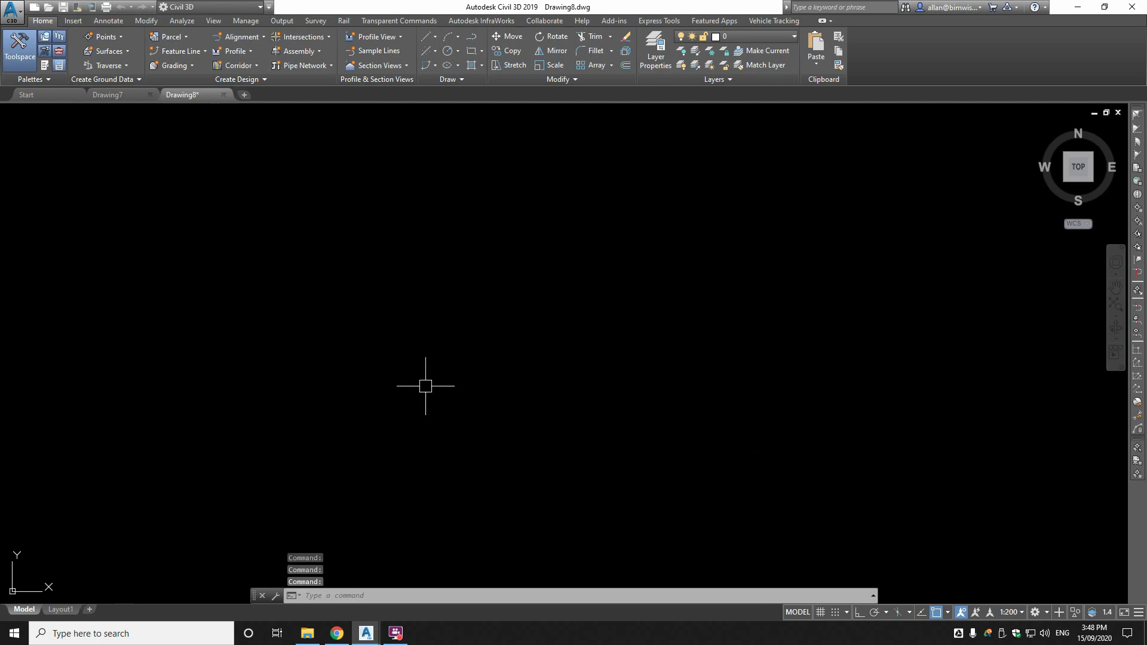
Step: Use SAVEAS to save the new drawing under the file name 'NS Sample' in _CONVERT
{"action": "type", "text": "SAVEAS"}
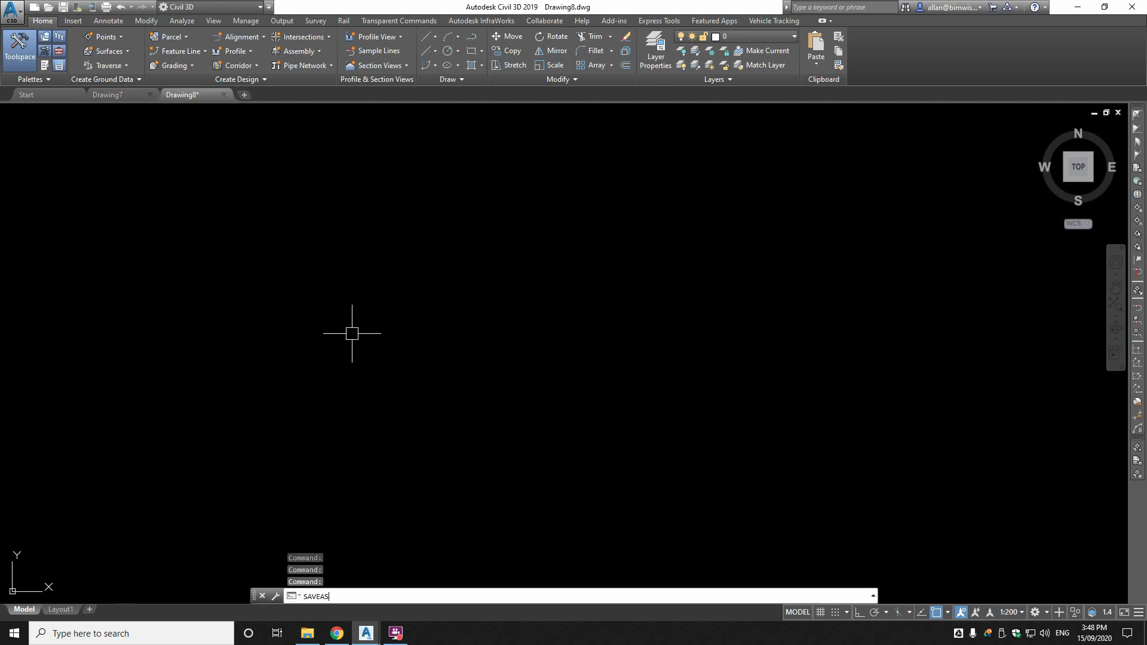
{"action": "key", "text": "Return"}
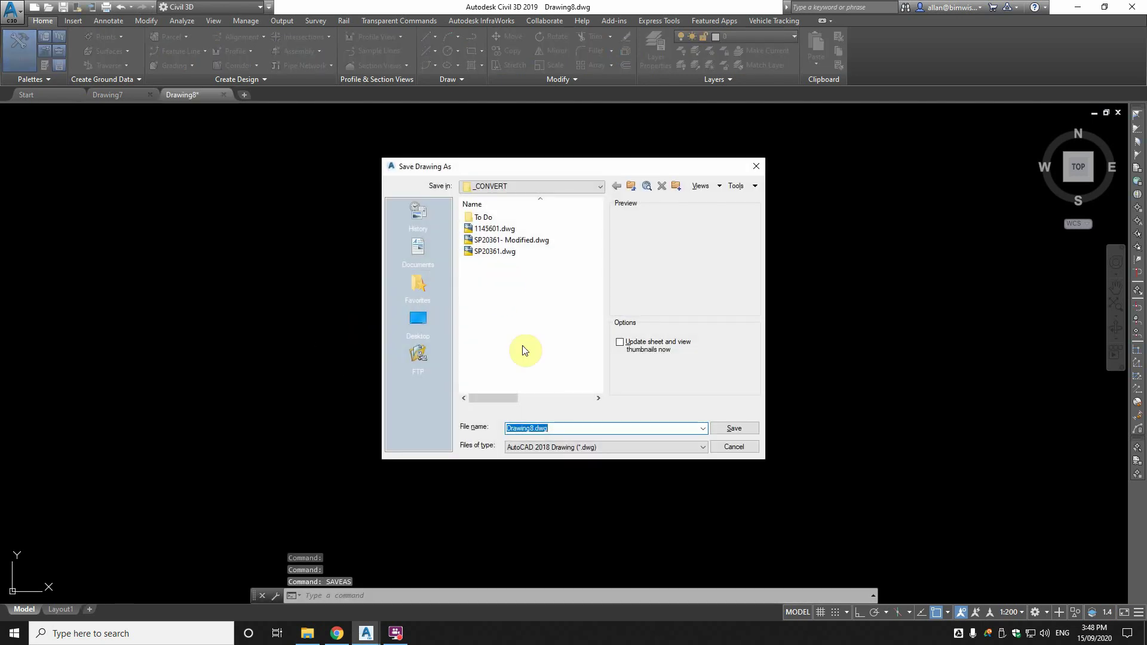
{"action": "type", "text": "n"}
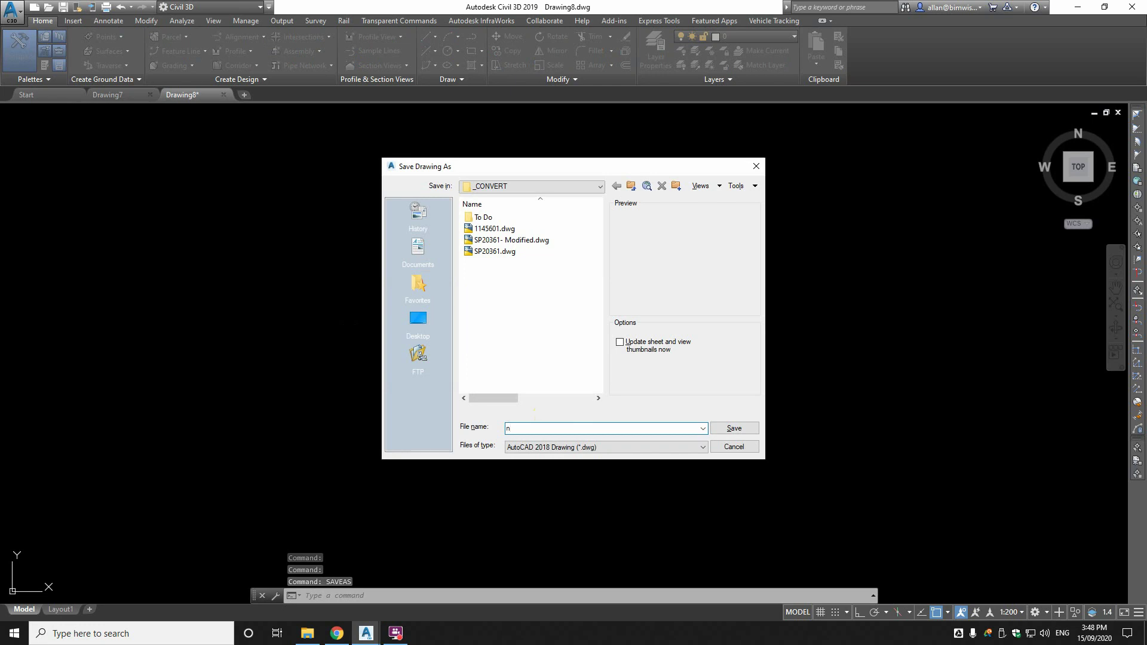
{"action": "key", "text": "BackSpace"}
{"action": "key", "text": "shift+F10"}
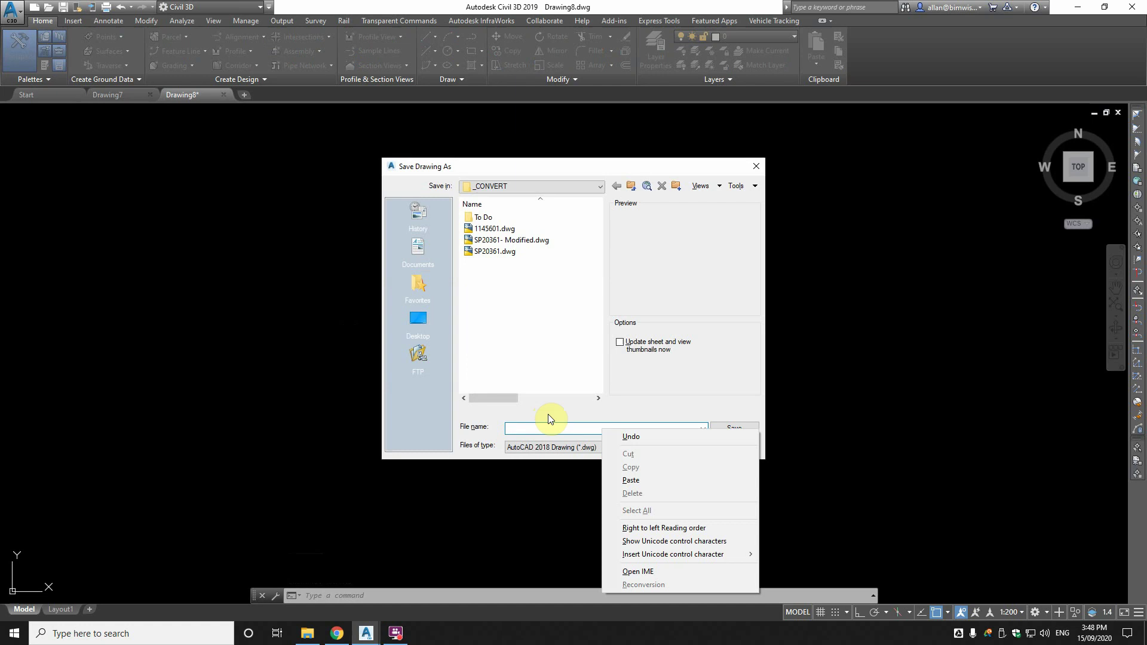
{"action": "left_click", "coordinate": [531, 429]}
{"action": "type", "text": "ns"}
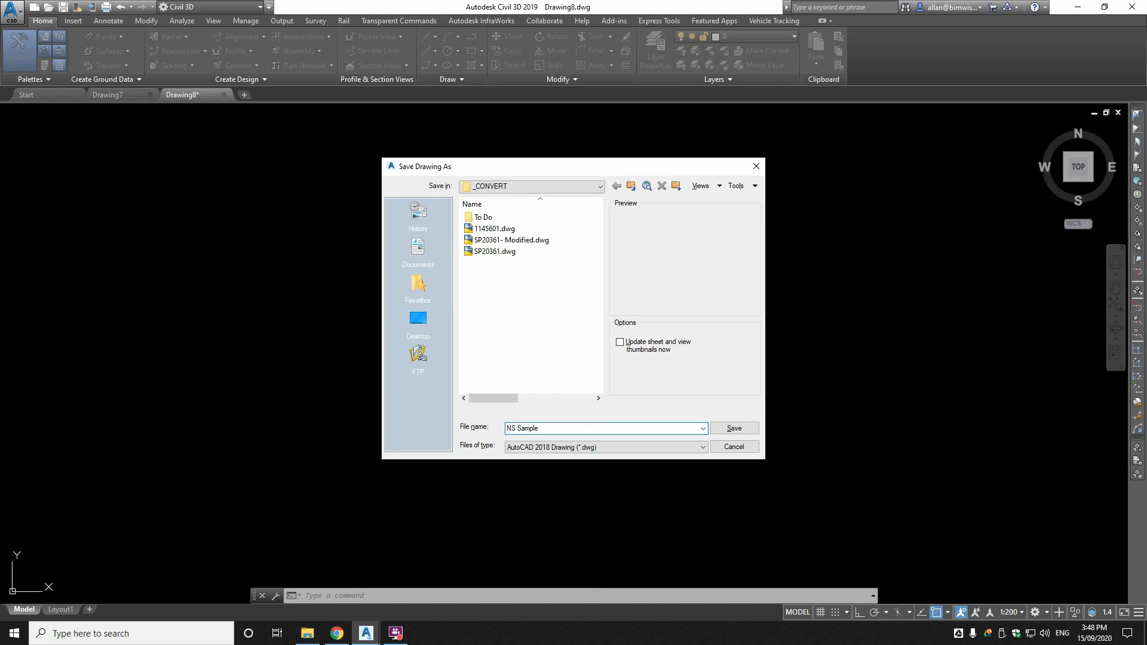
{"action": "left_click", "coordinate": [734, 429]}
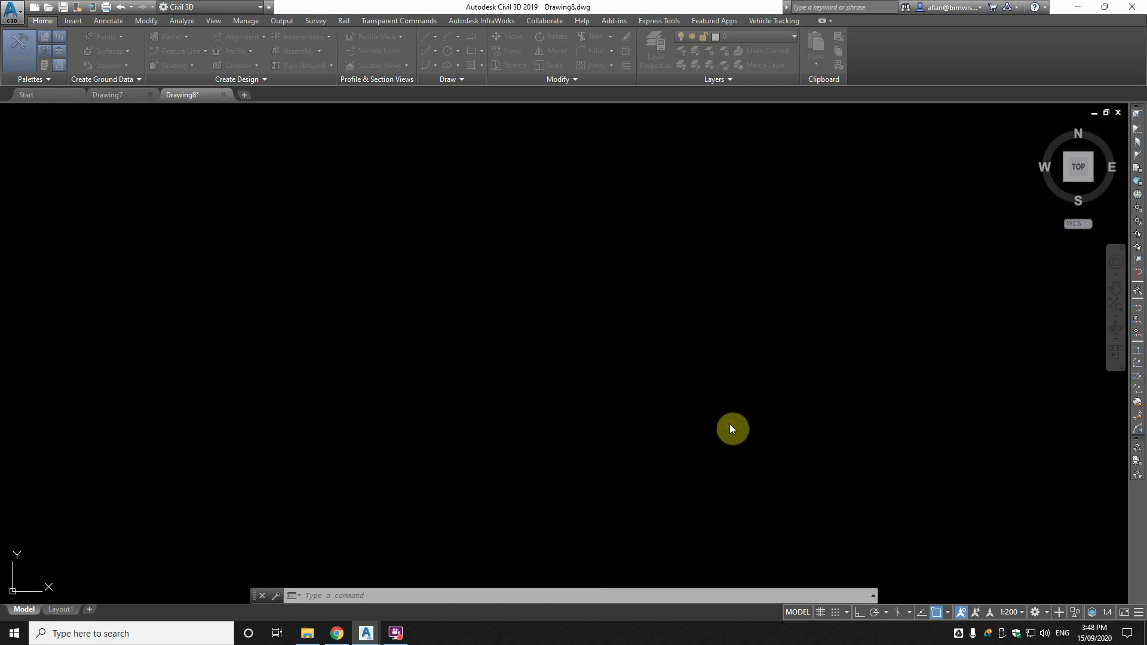
Step: Close the unused Drawing7 tab
{"action": "left_click", "coordinate": [147, 96]}
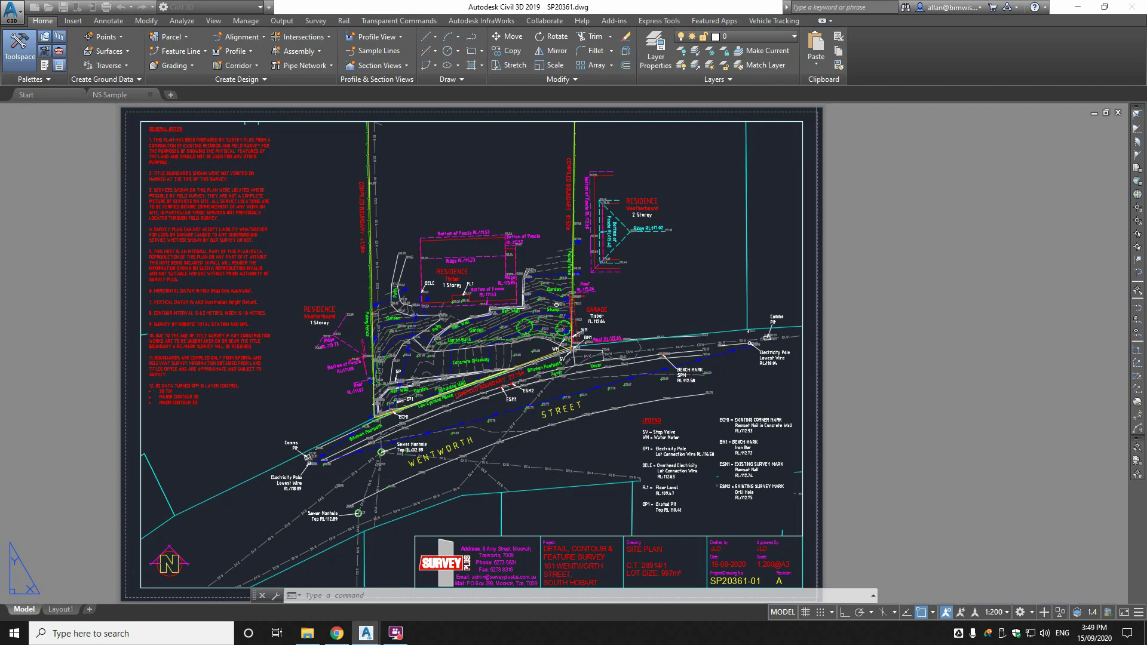
{"action": "left_click", "coordinate": [24, 609]}
{"action": "scroll", "coordinate": [269, 422], "scroll_direction": "down", "scroll_amount": 3}
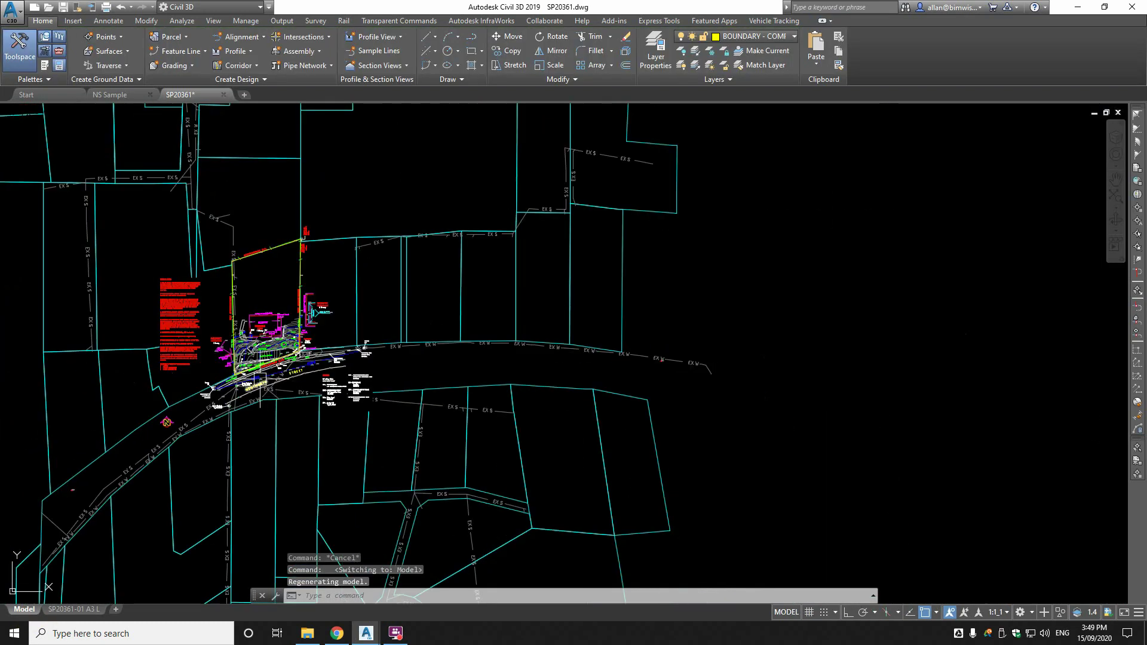
{"action": "middle_click_drag", "start_coordinate": [260, 382], "coordinate": [508, 344]}
{"action": "scroll", "coordinate": [412, 311], "scroll_direction": "up", "scroll_amount": 5}
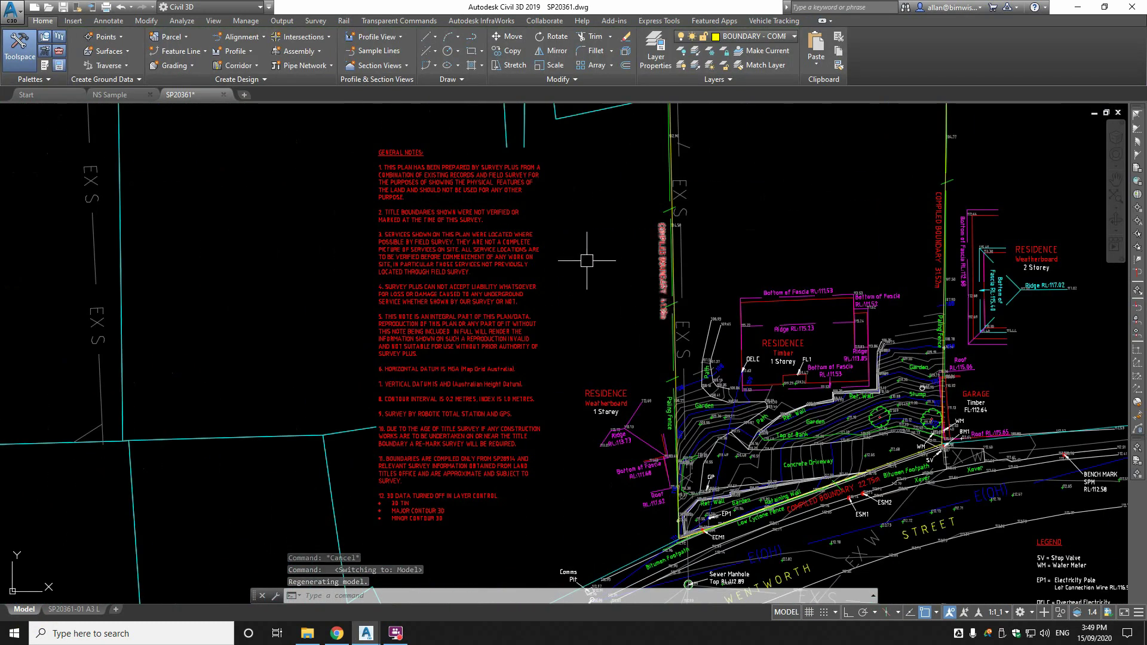
{"action": "scroll", "coordinate": [454, 287], "scroll_direction": "down", "scroll_amount": 5}
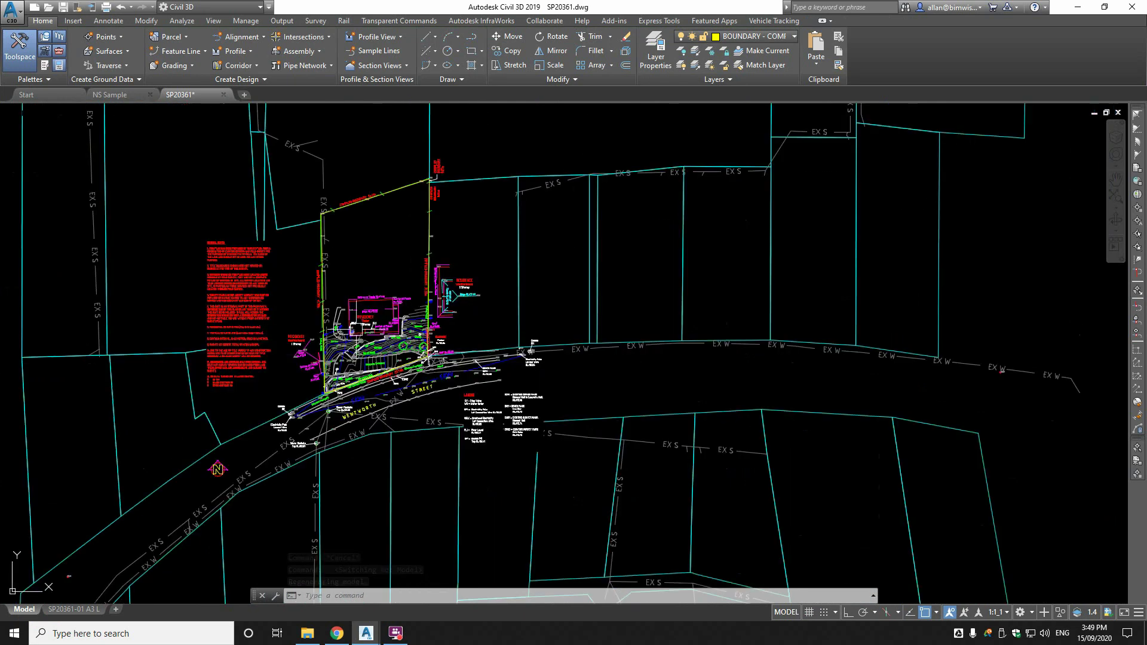
{"action": "scroll", "coordinate": [598, 359], "scroll_direction": "up", "scroll_amount": 4}
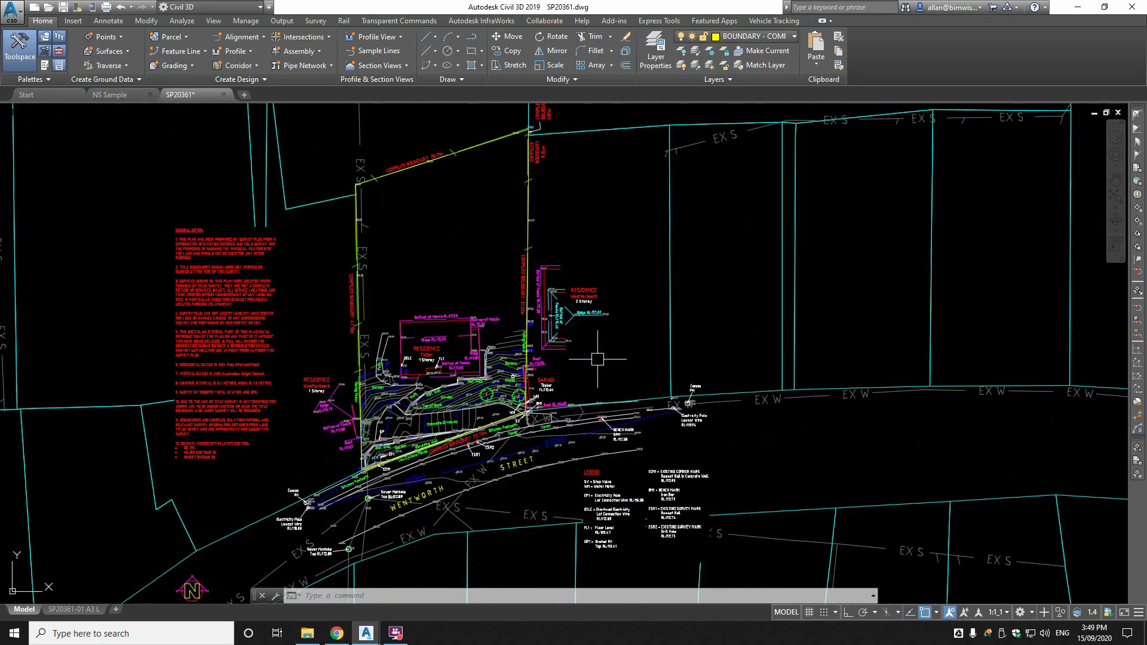
{"action": "scroll", "coordinate": [598, 359], "scroll_direction": "down", "scroll_amount": 2}
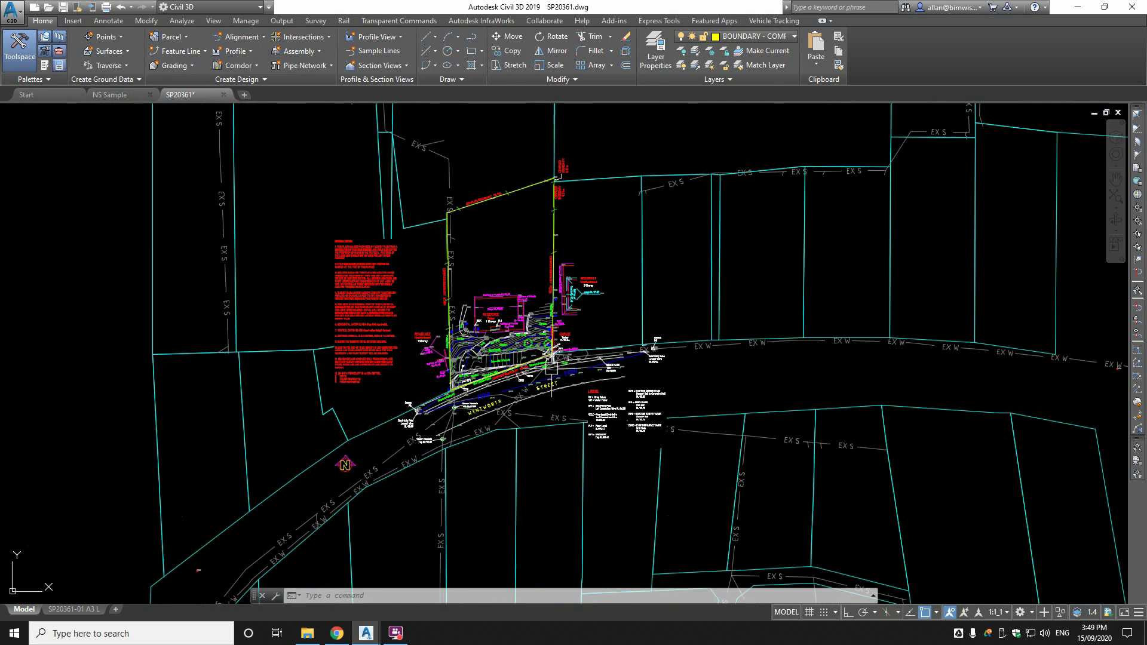
{"action": "scroll", "coordinate": [552, 367], "scroll_direction": "up", "scroll_amount": 5}
{"action": "scroll", "coordinate": [552, 367], "scroll_direction": "down", "scroll_amount": 5}
{"action": "scroll", "coordinate": [552, 367], "scroll_direction": "up", "scroll_amount": 3}
{"action": "scroll", "coordinate": [551, 367], "scroll_direction": "down", "scroll_amount": 2}
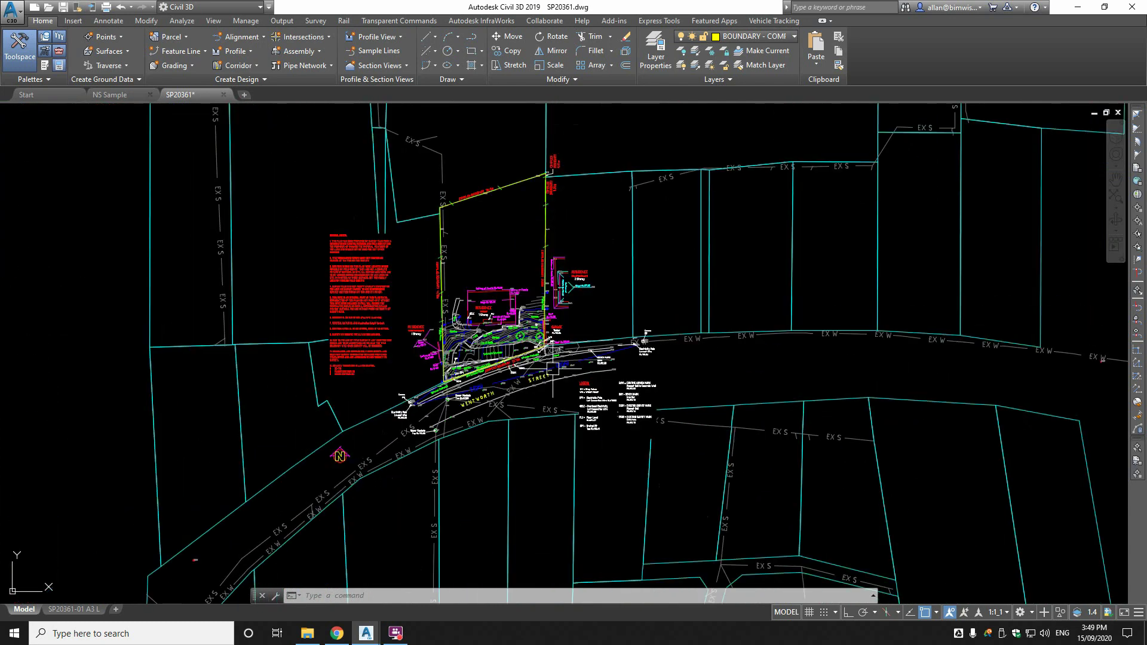
{"action": "scroll", "coordinate": [551, 368], "scroll_direction": "up", "scroll_amount": 4}
{"action": "scroll", "coordinate": [551, 368], "scroll_direction": "down", "scroll_amount": 5}
{"action": "scroll", "coordinate": [553, 368], "scroll_direction": "up", "scroll_amount": 5}
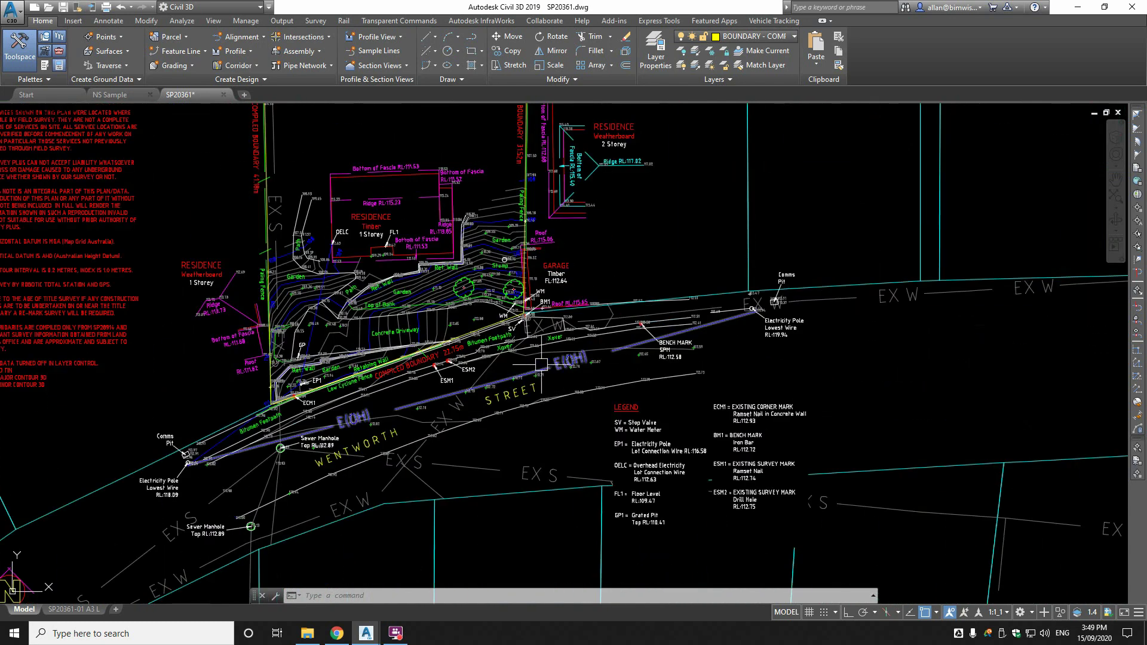
{"action": "scroll", "coordinate": [525, 317], "scroll_direction": "down", "scroll_amount": 4}
{"action": "scroll", "coordinate": [498, 266], "scroll_direction": "up", "scroll_amount": 5}
{"action": "scroll", "coordinate": [497, 266], "scroll_direction": "up", "scroll_amount": 2}
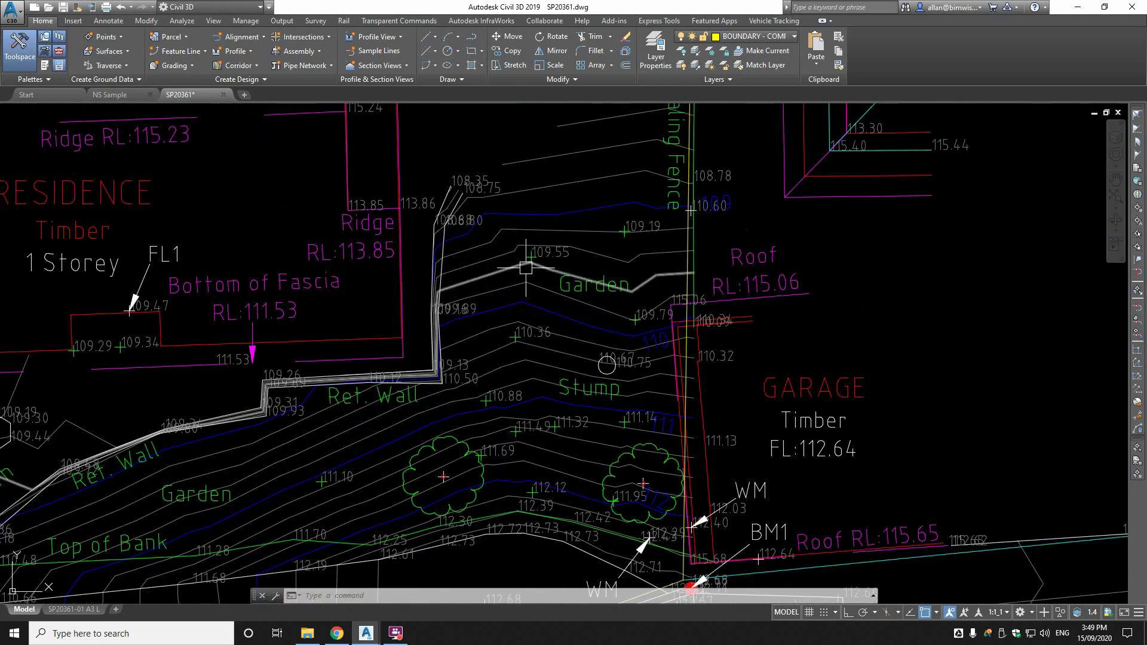
{"action": "scroll", "coordinate": [594, 287], "scroll_direction": "down", "scroll_amount": 4}
{"action": "scroll", "coordinate": [595, 316], "scroll_direction": "up", "scroll_amount": 4}
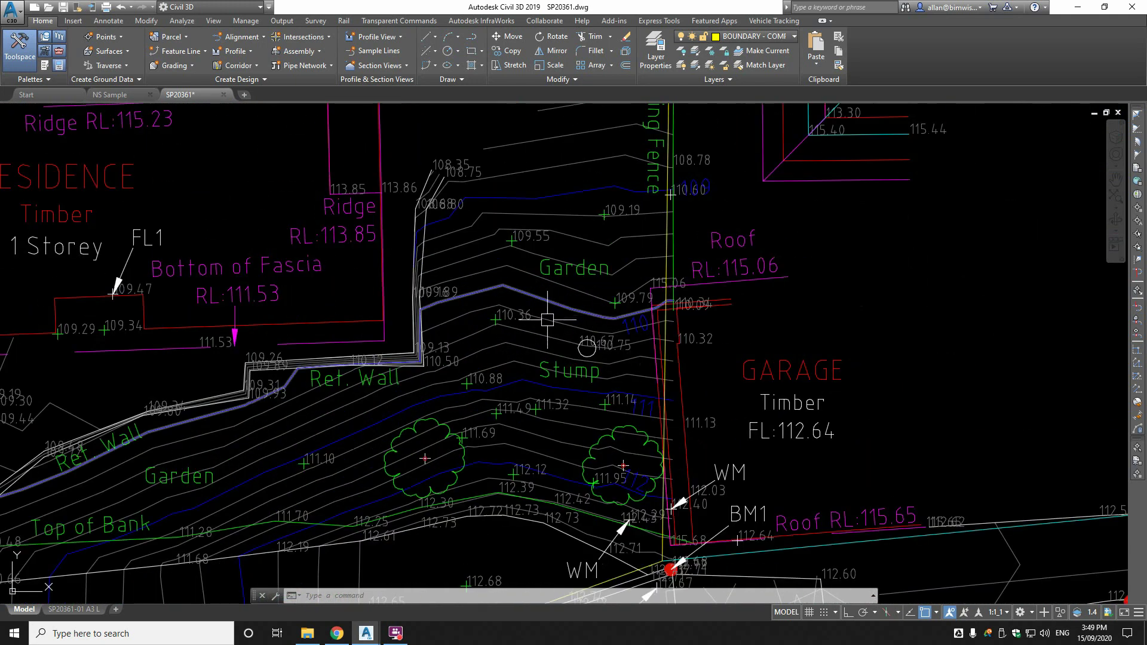
{"action": "scroll", "coordinate": [547, 317], "scroll_direction": "down", "scroll_amount": 6}
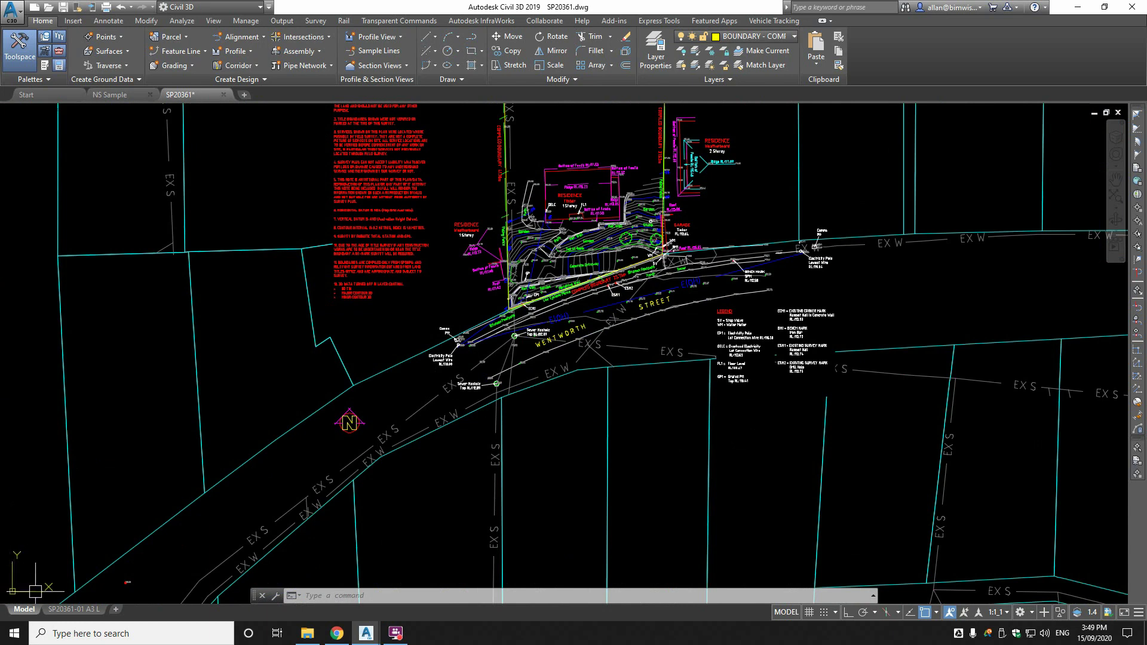
{"action": "scroll", "coordinate": [338, 453], "scroll_direction": "up", "scroll_amount": 4}
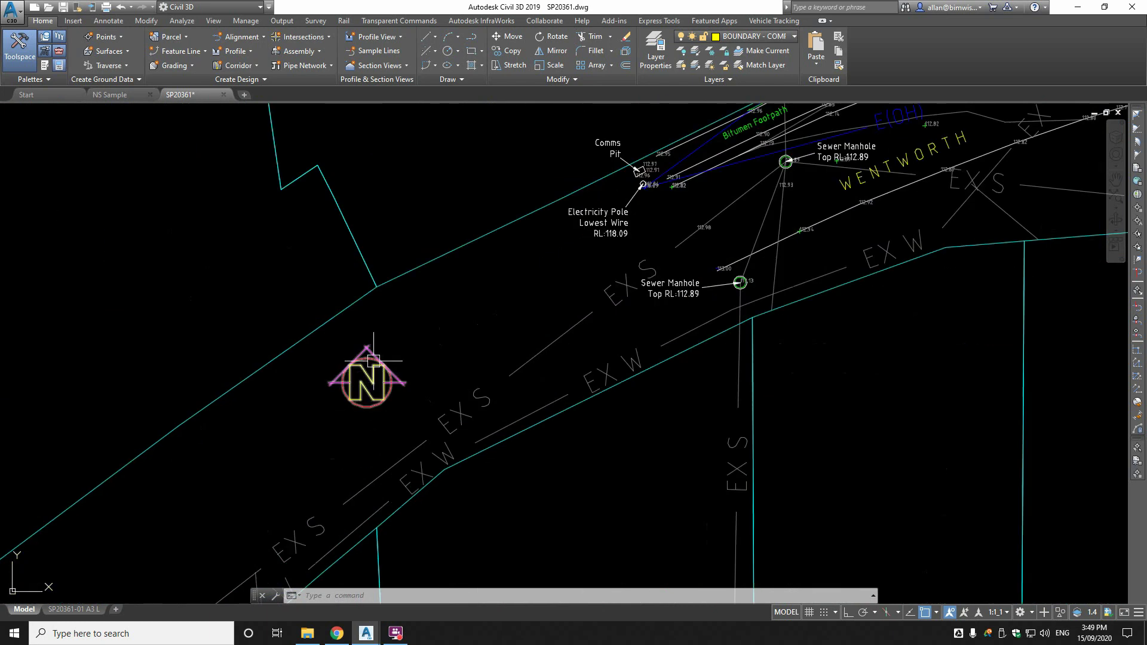
{"action": "scroll", "coordinate": [373, 359], "scroll_direction": "down", "scroll_amount": 5}
{"action": "scroll", "coordinate": [488, 336], "scroll_direction": "up", "scroll_amount": 8}
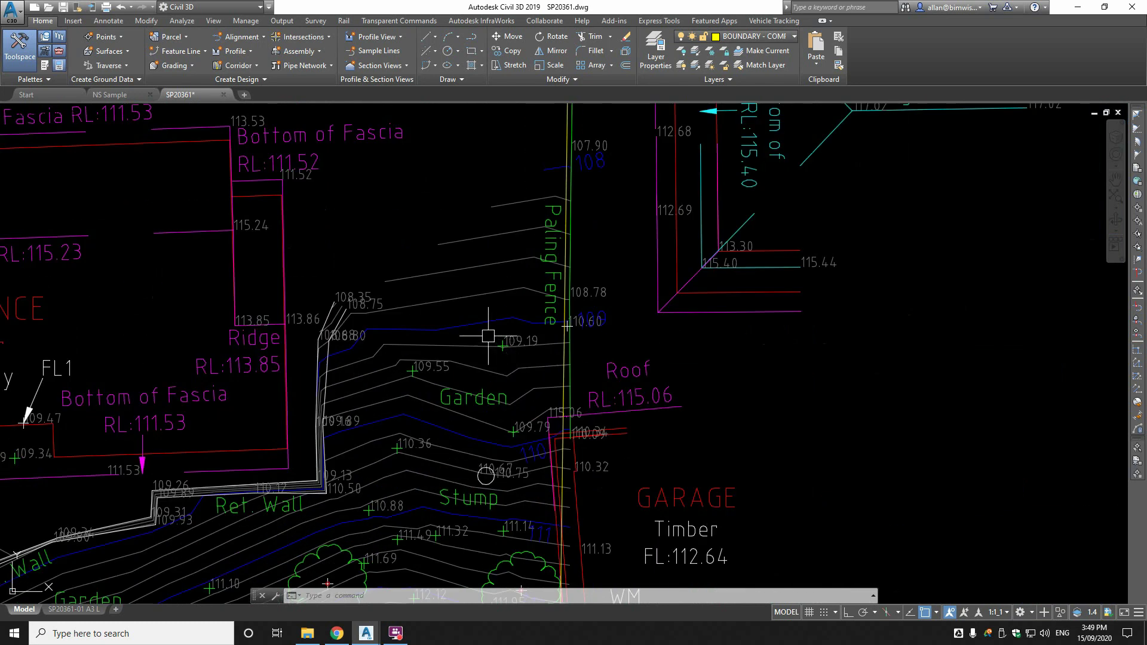
{"action": "scroll", "coordinate": [518, 440], "scroll_direction": "up", "scroll_amount": 4}
{"action": "left_click", "coordinate": [517, 440]}
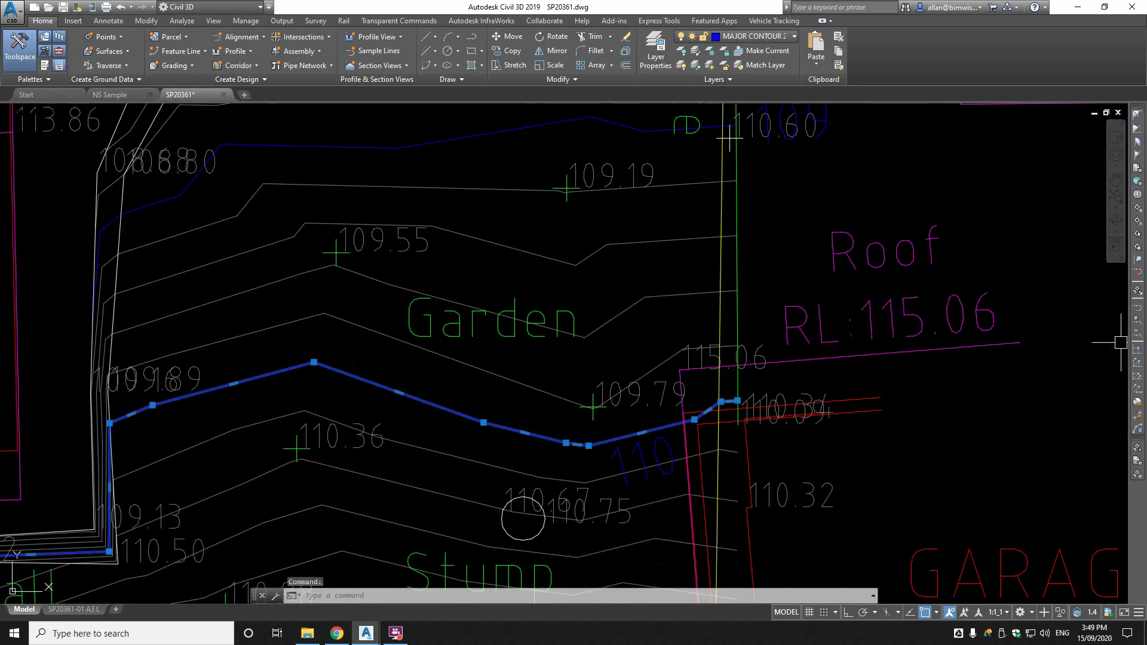
{"action": "key", "text": "ctrl+1"}
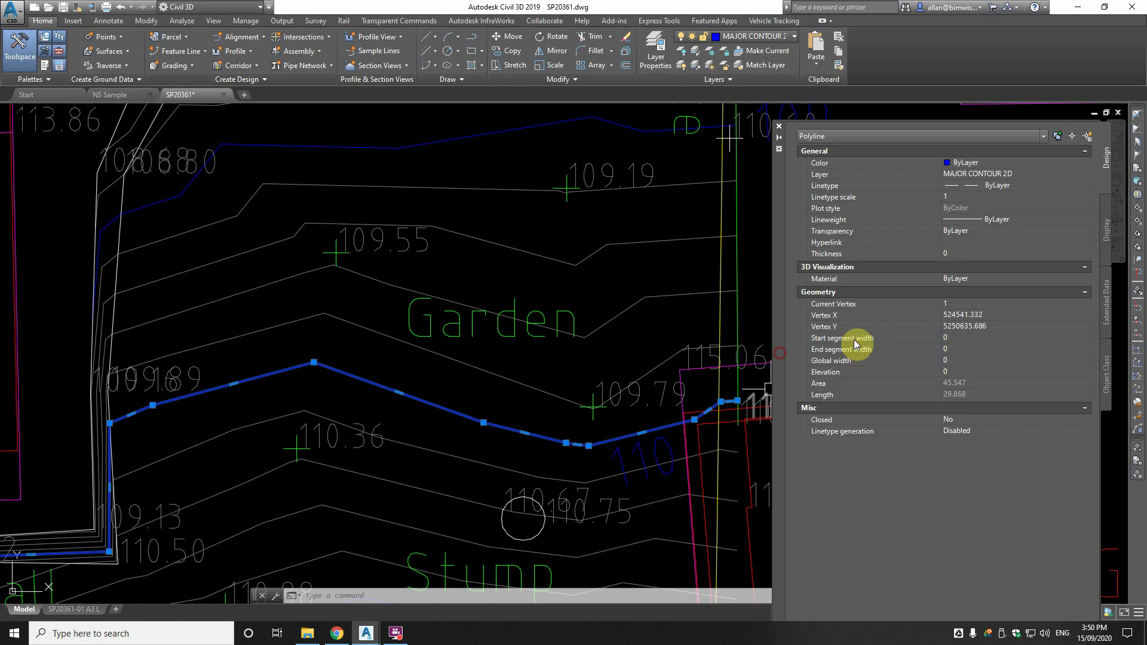
{"action": "key", "text": "ctrl+1"}
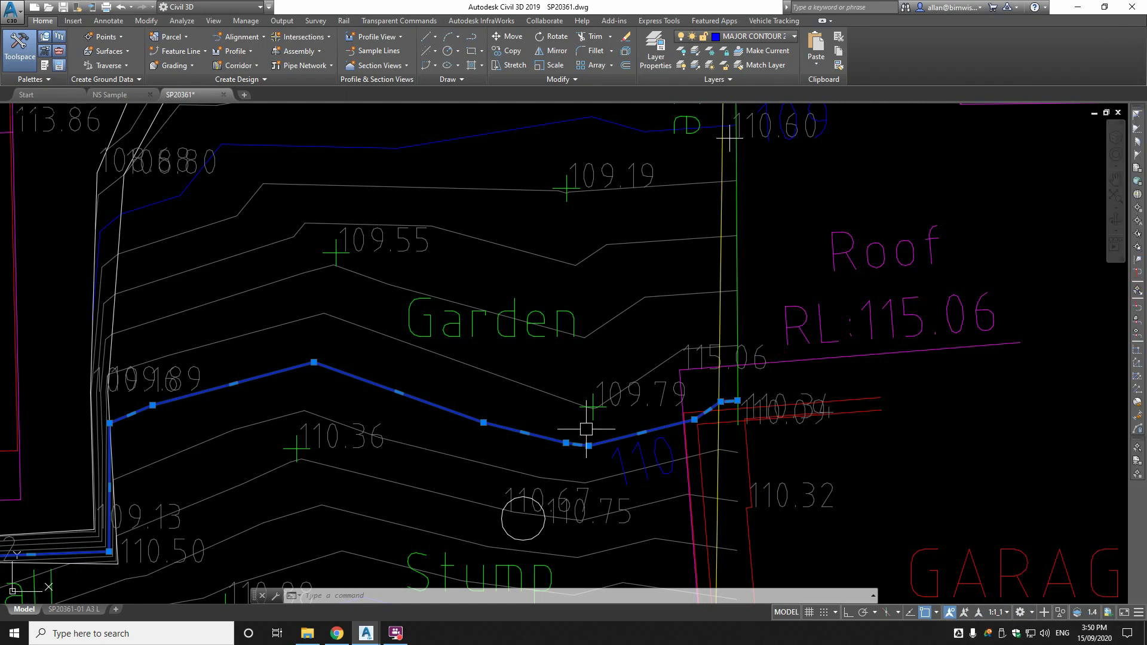
{"action": "key", "text": "Escape"}
{"action": "key", "text": "Escape"}
{"action": "type", "text": "la"}
{"action": "key", "text": "Return"}
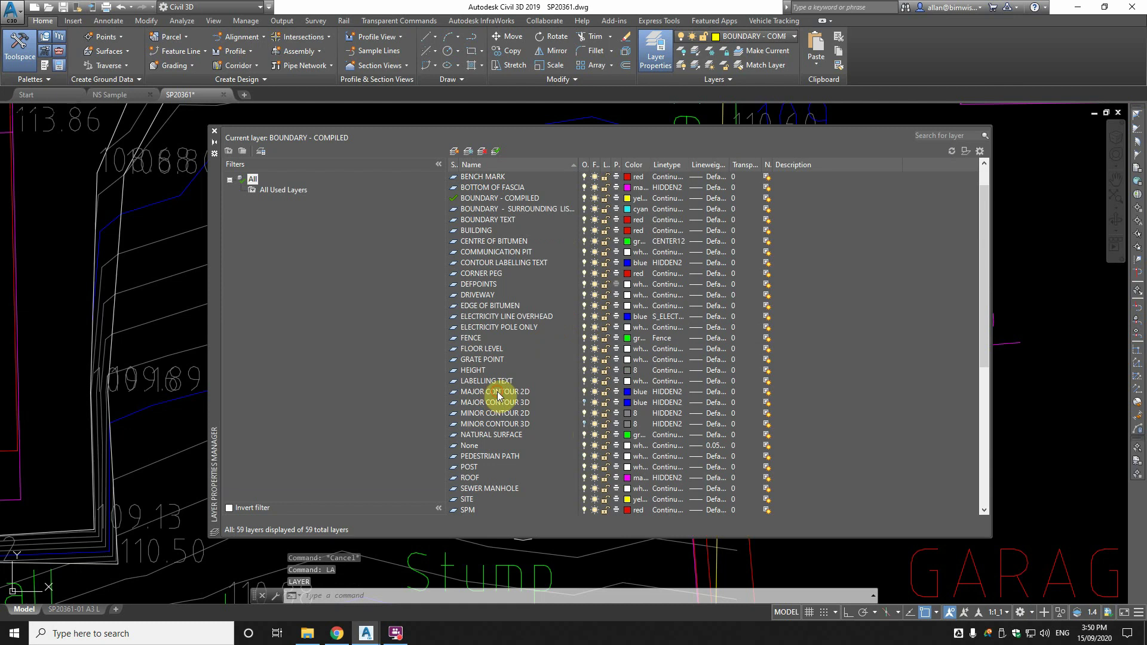
{"action": "left_click", "coordinate": [530, 392]}
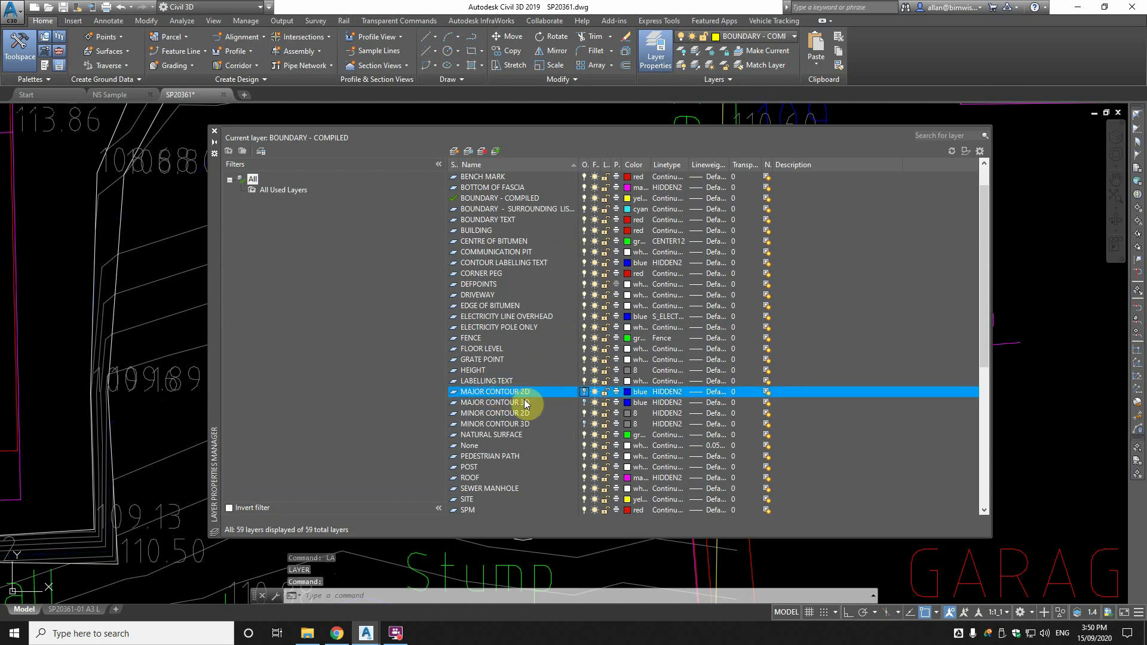
{"action": "left_click", "coordinate": [524, 403]}
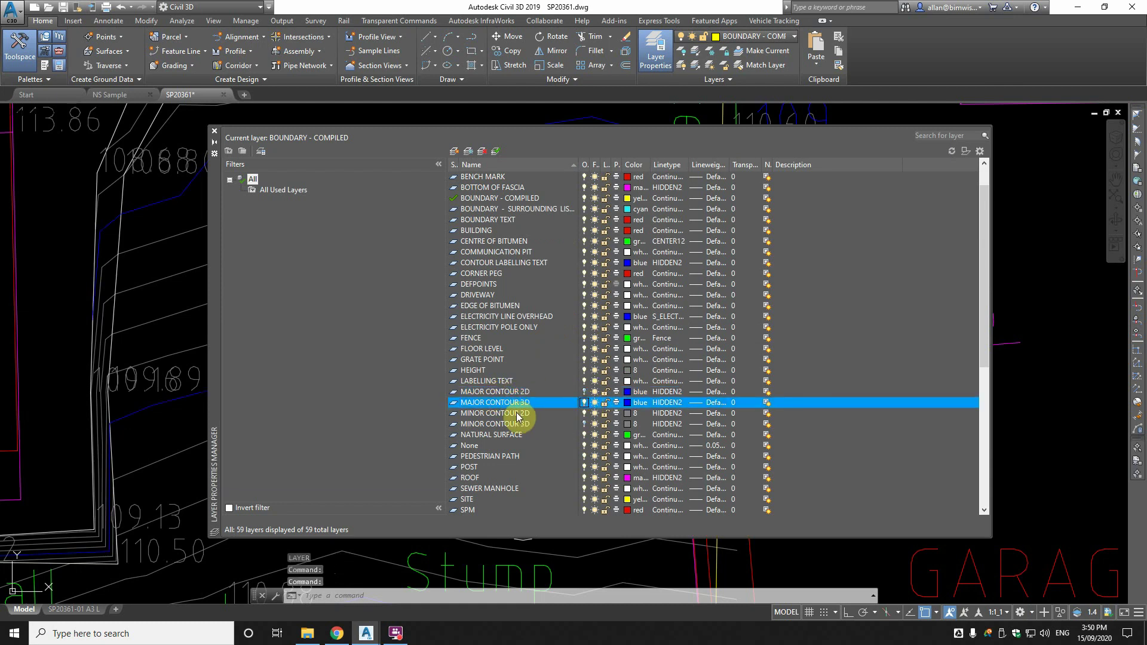
{"action": "left_click", "coordinate": [523, 414]}
{"action": "left_click", "coordinate": [585, 413]}
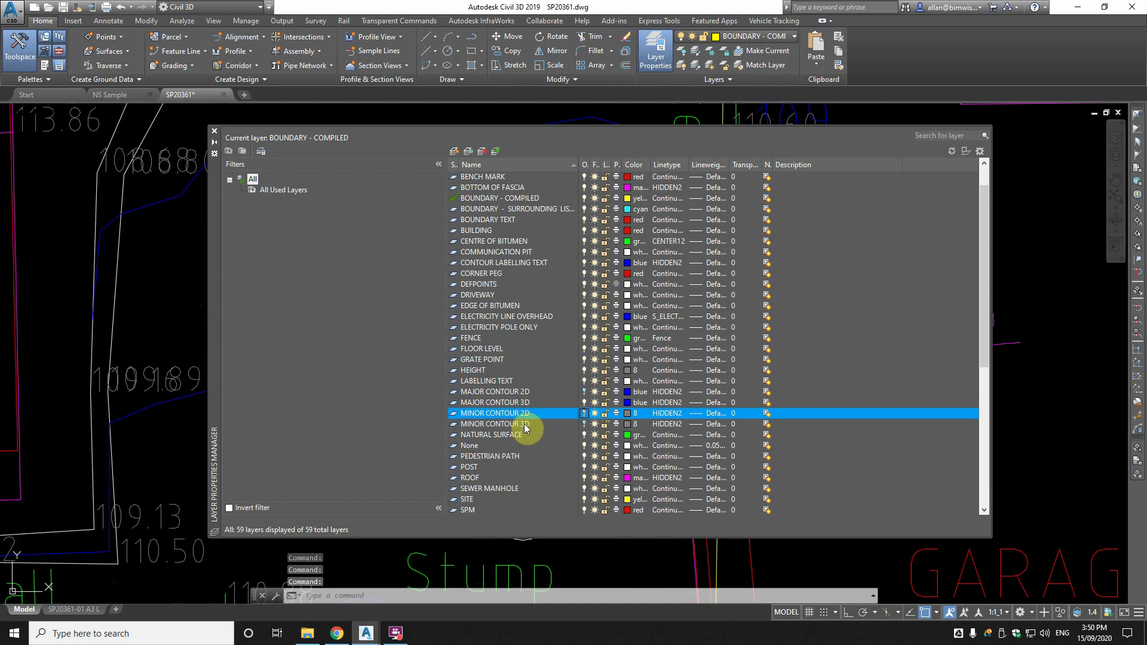
{"action": "left_click", "coordinate": [585, 424]}
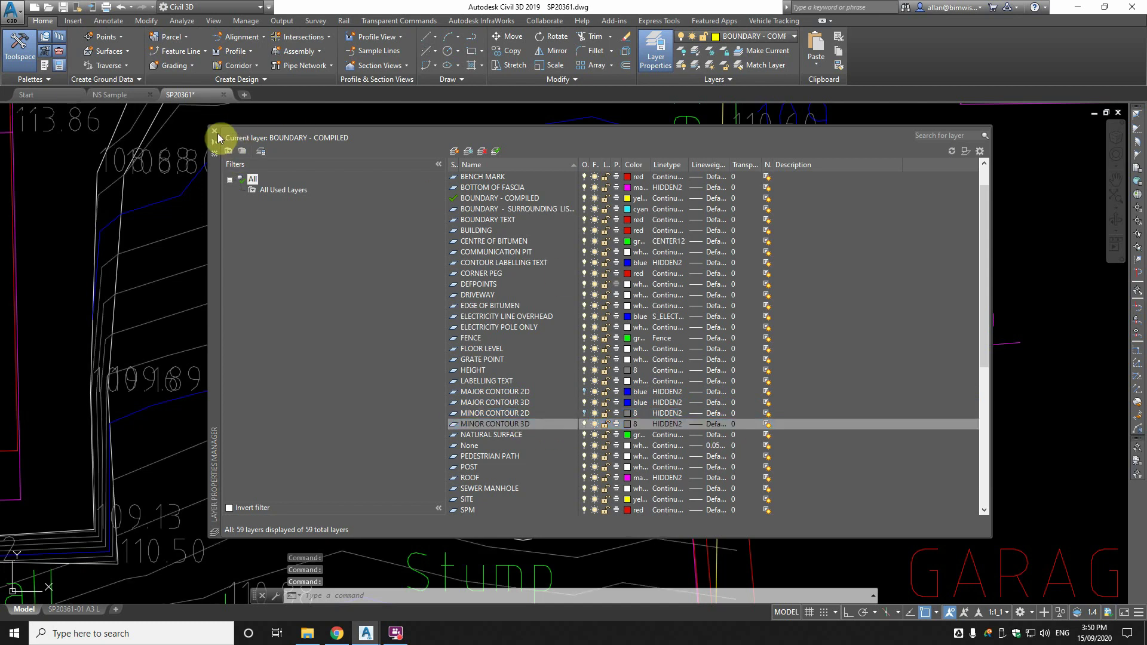
{"action": "left_click", "coordinate": [215, 130]}
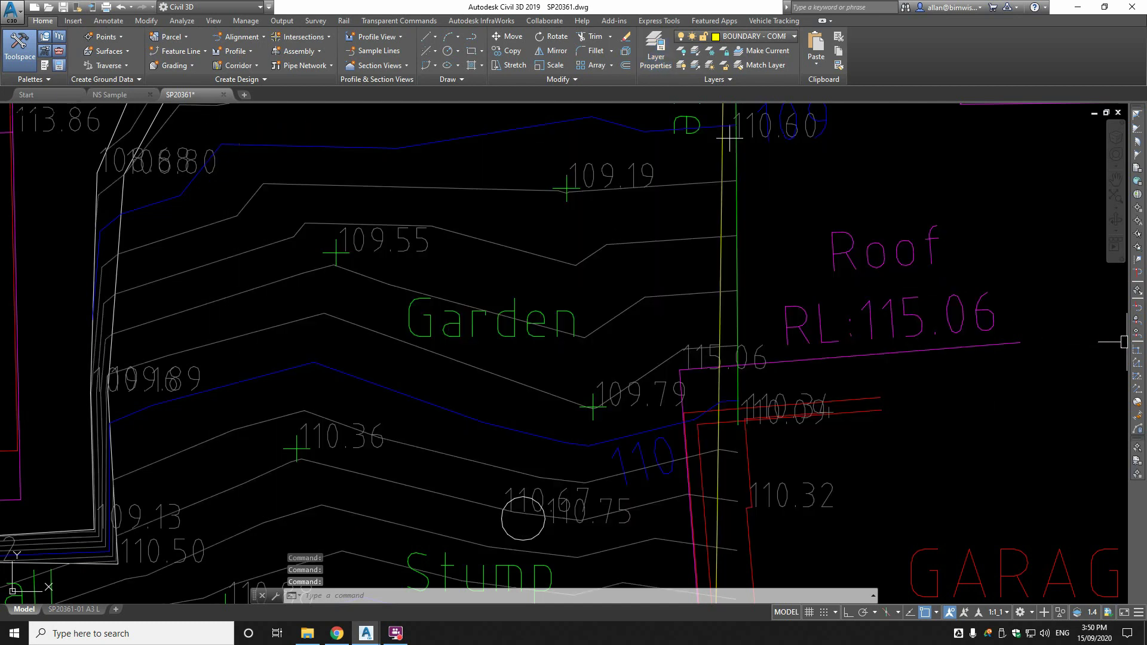
{"action": "mouse_move", "coordinate": [1124, 342]}
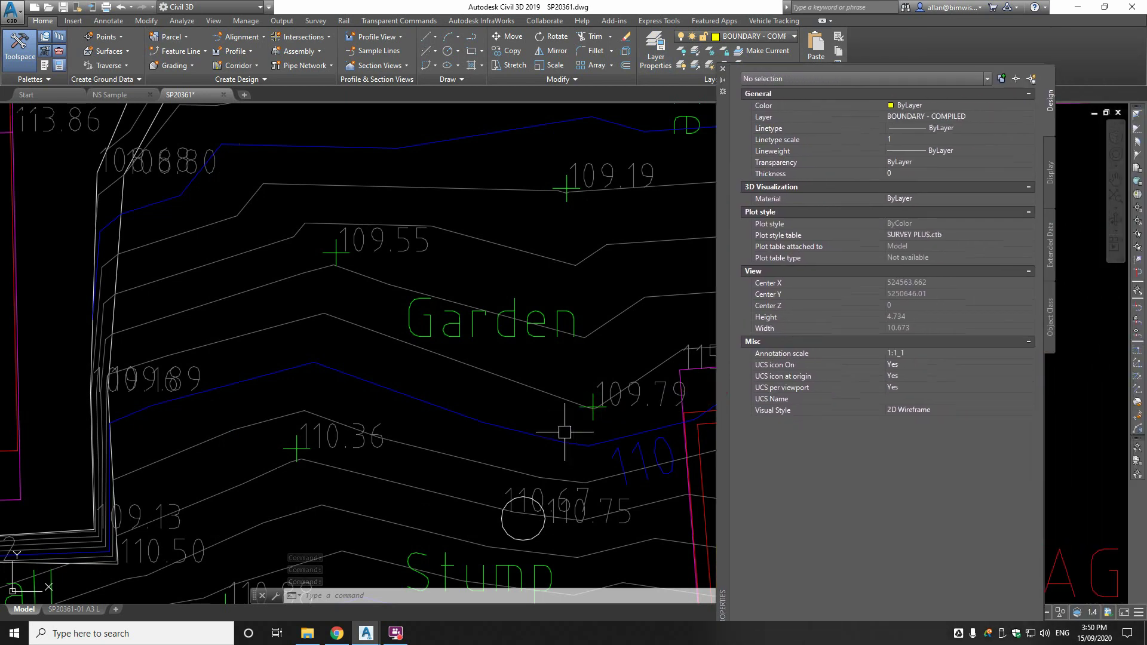
{"action": "left_click", "coordinate": [565, 439]}
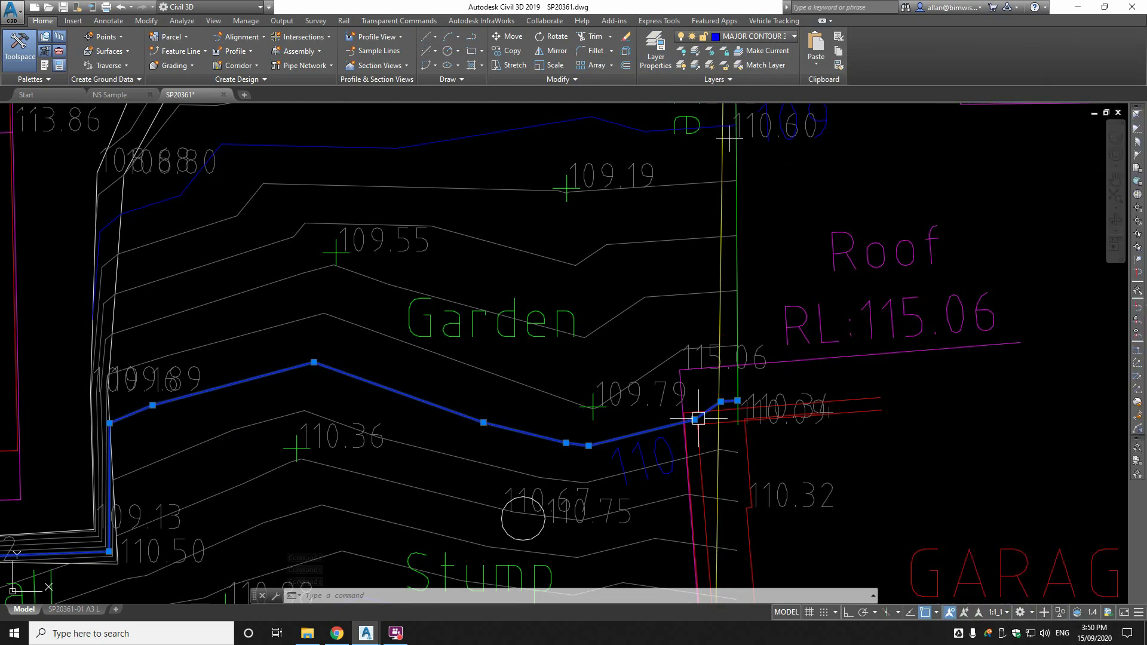
{"action": "key", "text": "Escape"}
{"action": "key", "text": "Escape"}
{"action": "key", "text": "Escape"}
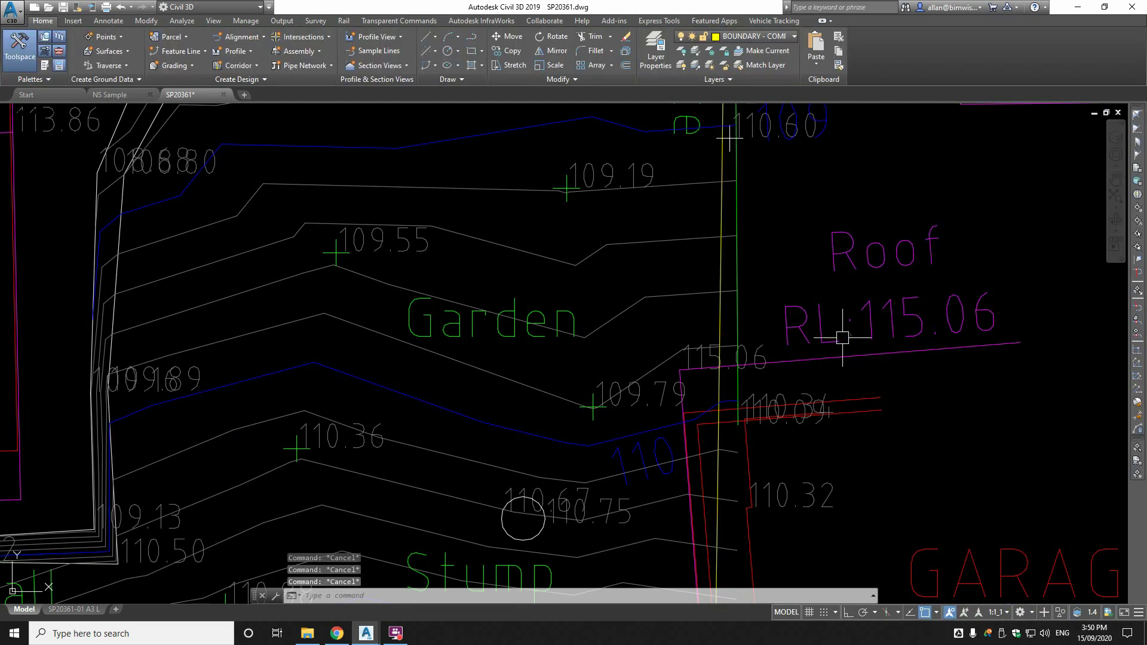
{"action": "type", "text": "units"}
{"action": "key", "text": "Return"}
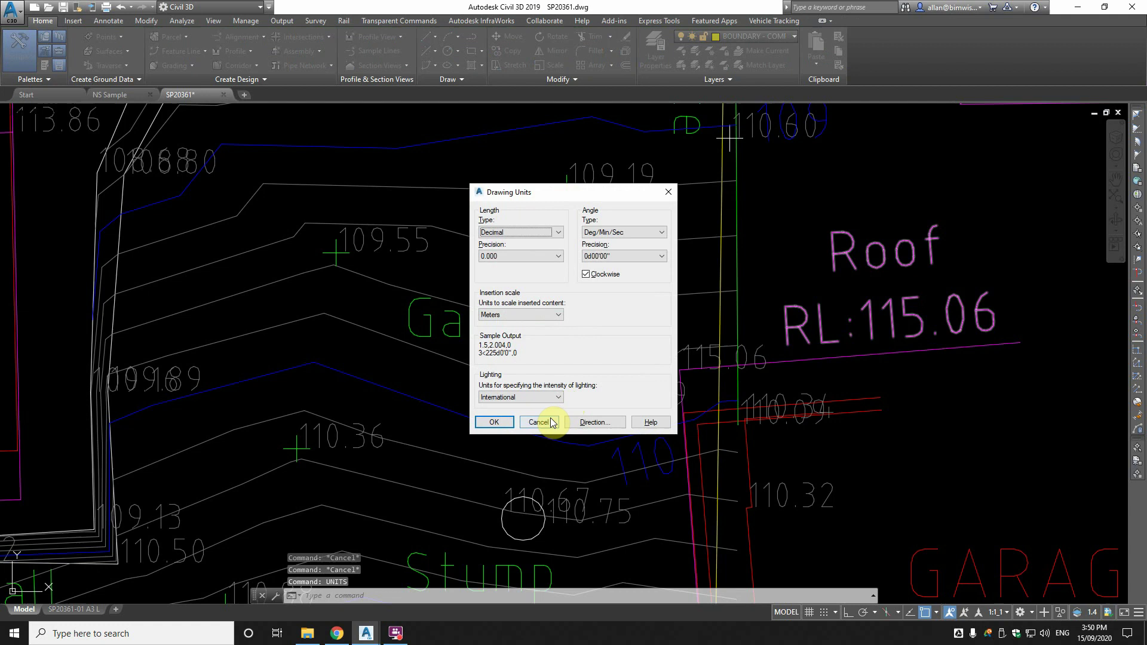
{"action": "left_click", "coordinate": [550, 422]}
{"action": "scroll", "coordinate": [564, 377], "scroll_direction": "down", "scroll_amount": 5}
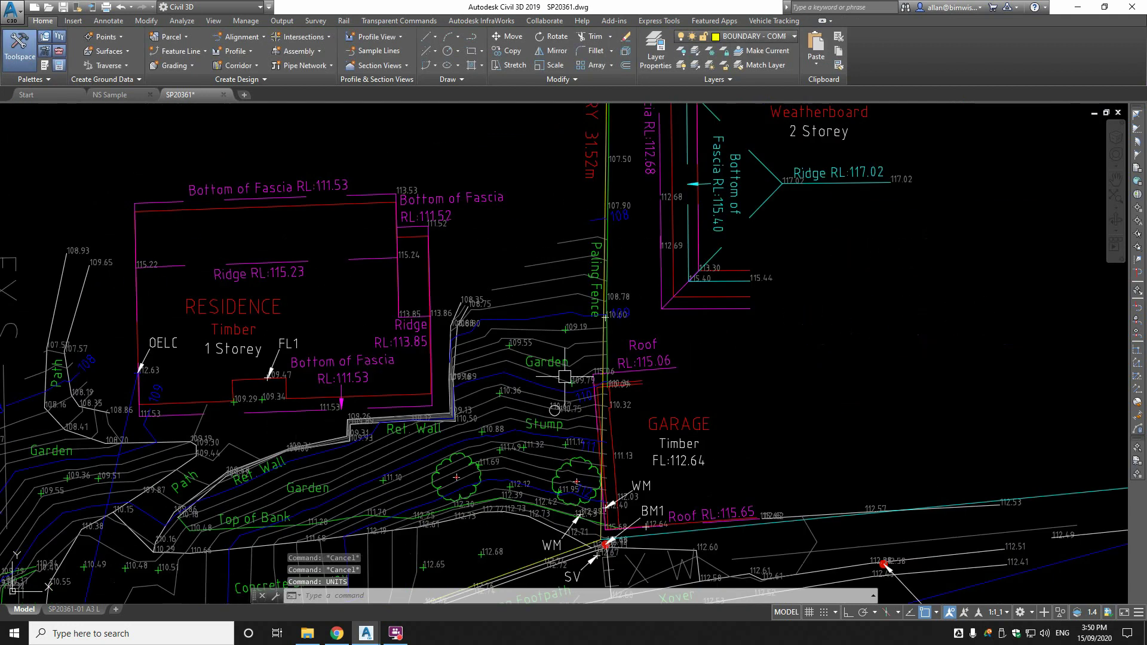
{"action": "scroll", "coordinate": [565, 376], "scroll_direction": "down", "scroll_amount": 6}
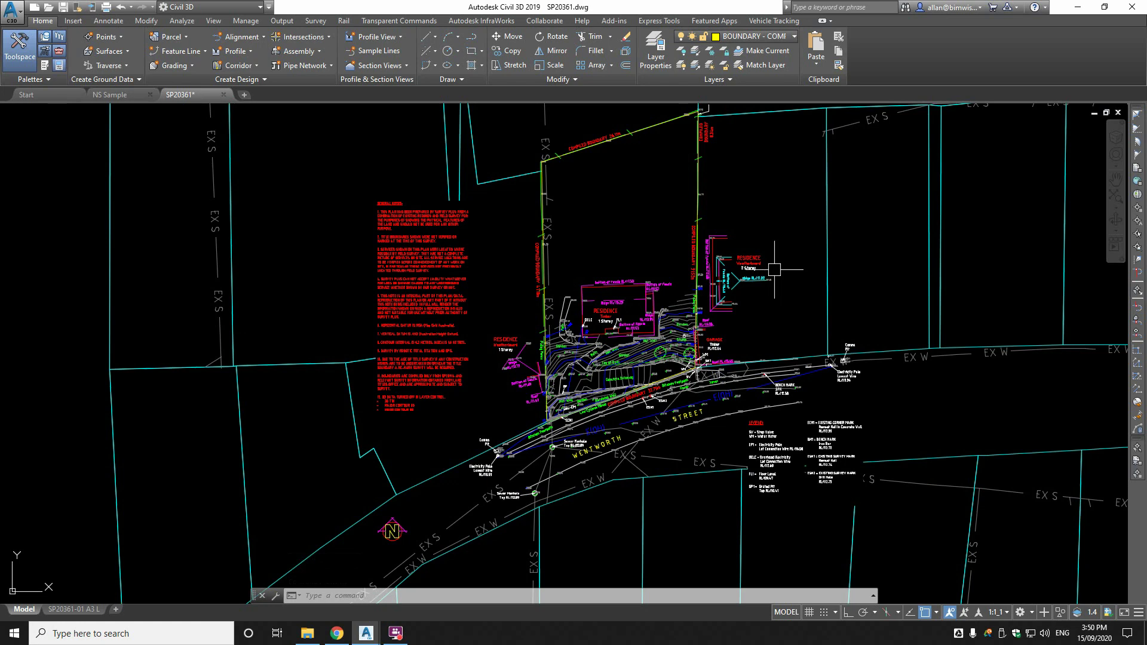
Step: Rename layers from * to SURVEY-* with RENAME, then check the new names in the layer manager
{"action": "type", "text": "t"}
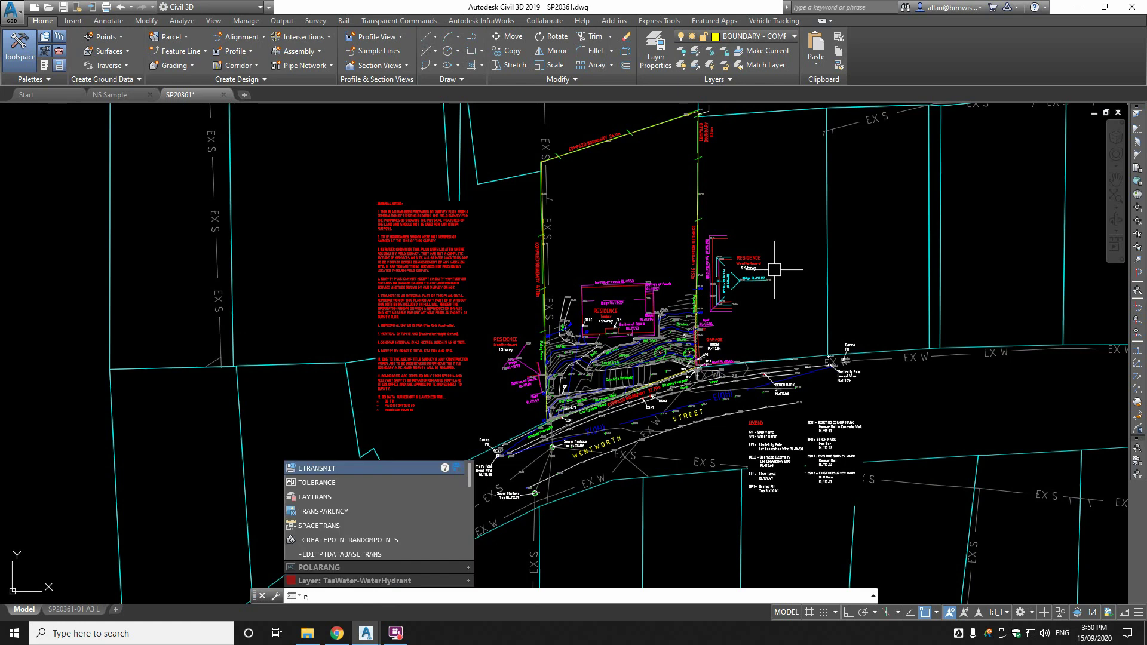
{"action": "type", "text": "en"}
{"action": "key", "text": "Return"}
{"action": "left_click", "coordinate": [483, 265]}
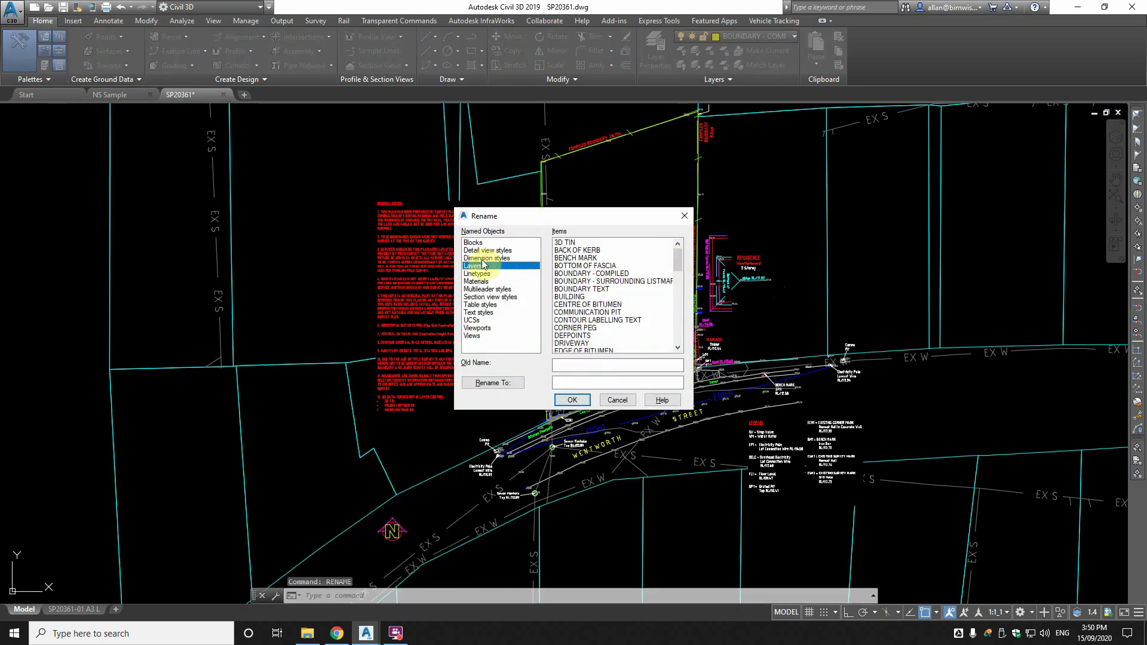
{"action": "left_click", "coordinate": [577, 365]}
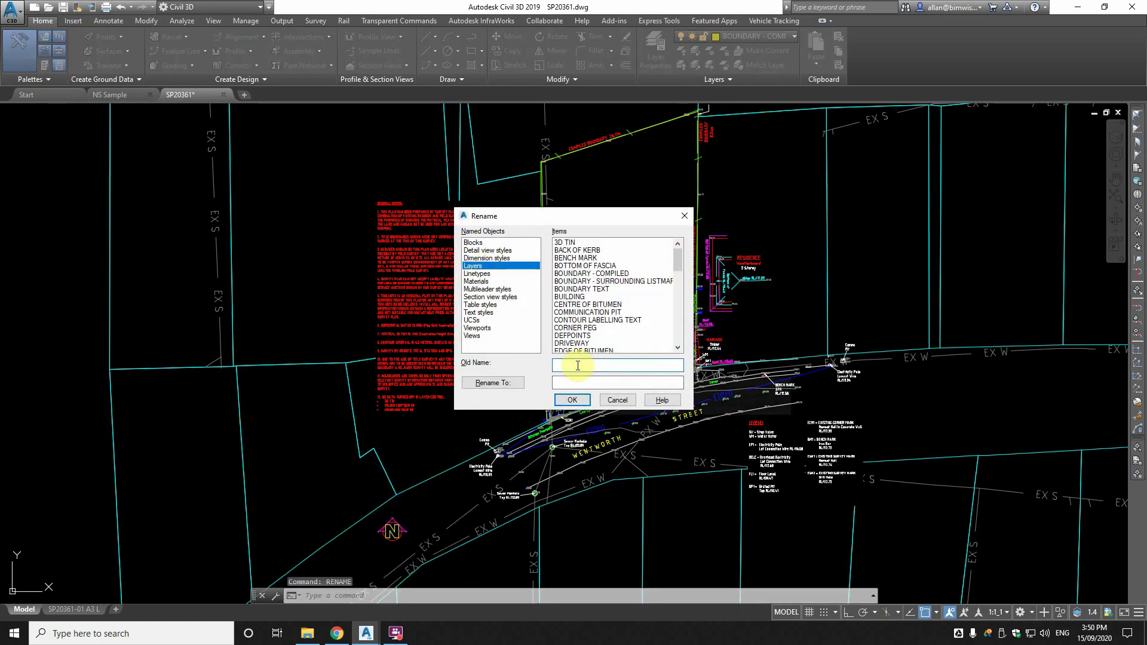
{"action": "type", "text": "*"}
{"action": "left_click", "coordinate": [571, 382]}
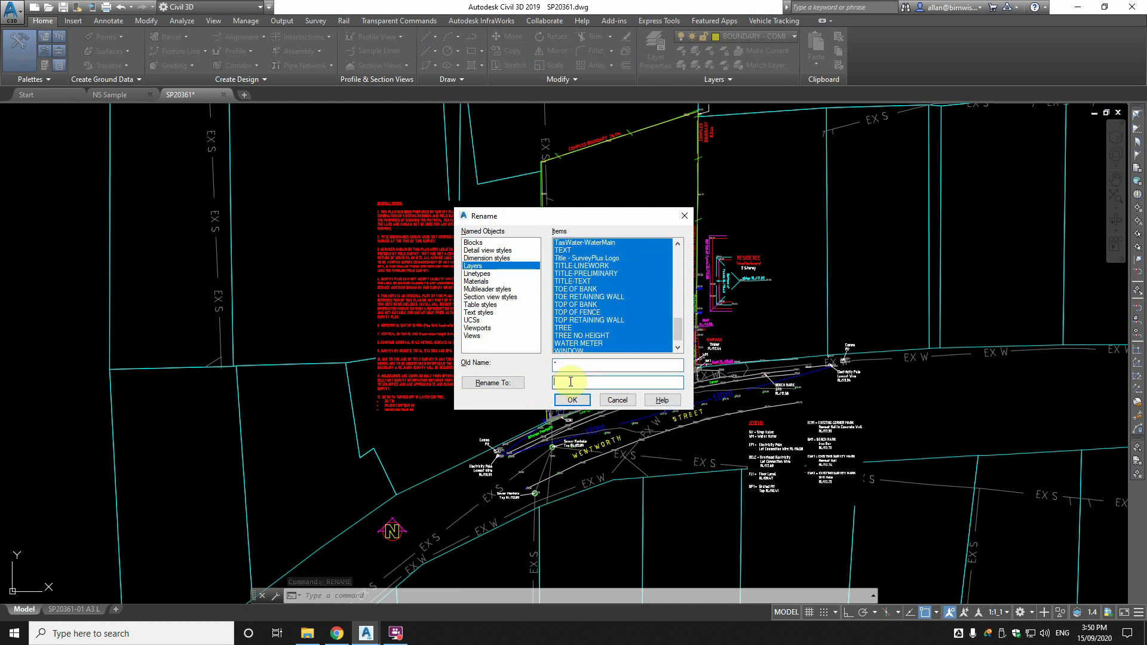
{"action": "type", "text": "SU"}
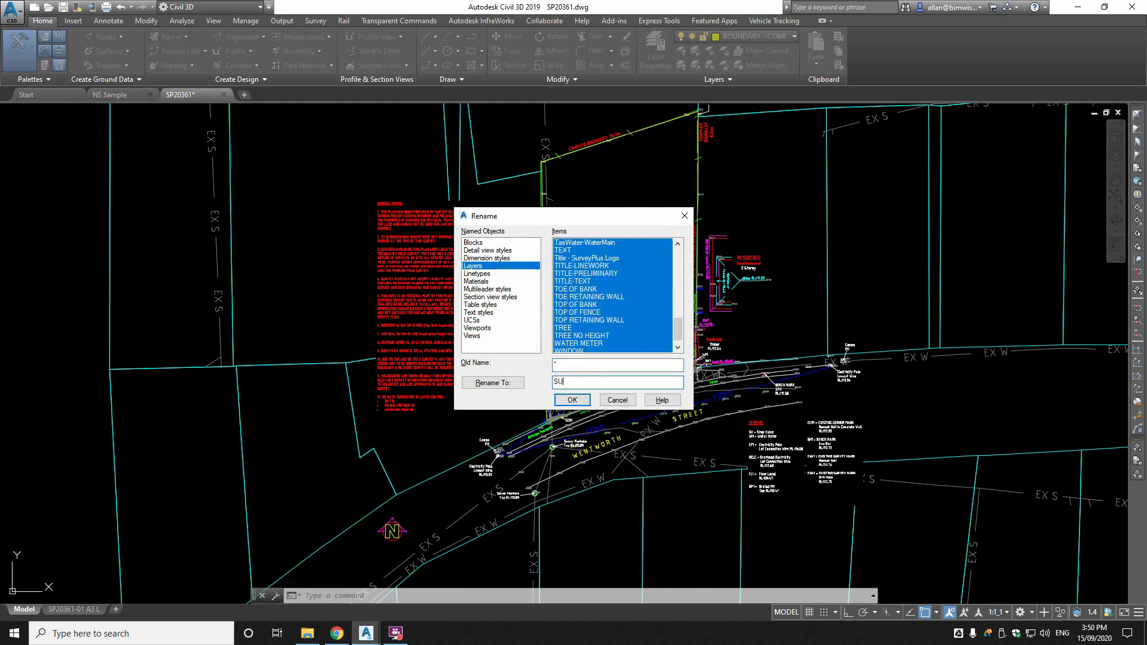
{"action": "type", "text": "RVEY-*"}
{"action": "left_click", "coordinate": [492, 382]}
{"action": "left_click", "coordinate": [572, 400]}
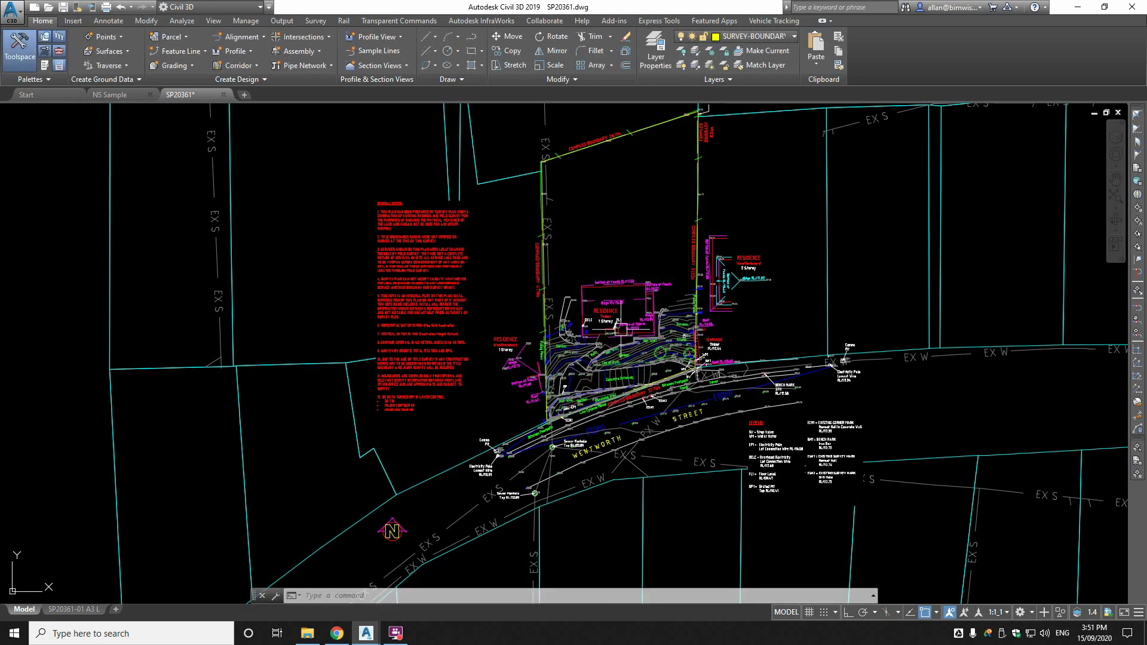
{"action": "type", "text": "la"}
{"action": "key", "text": "Return"}
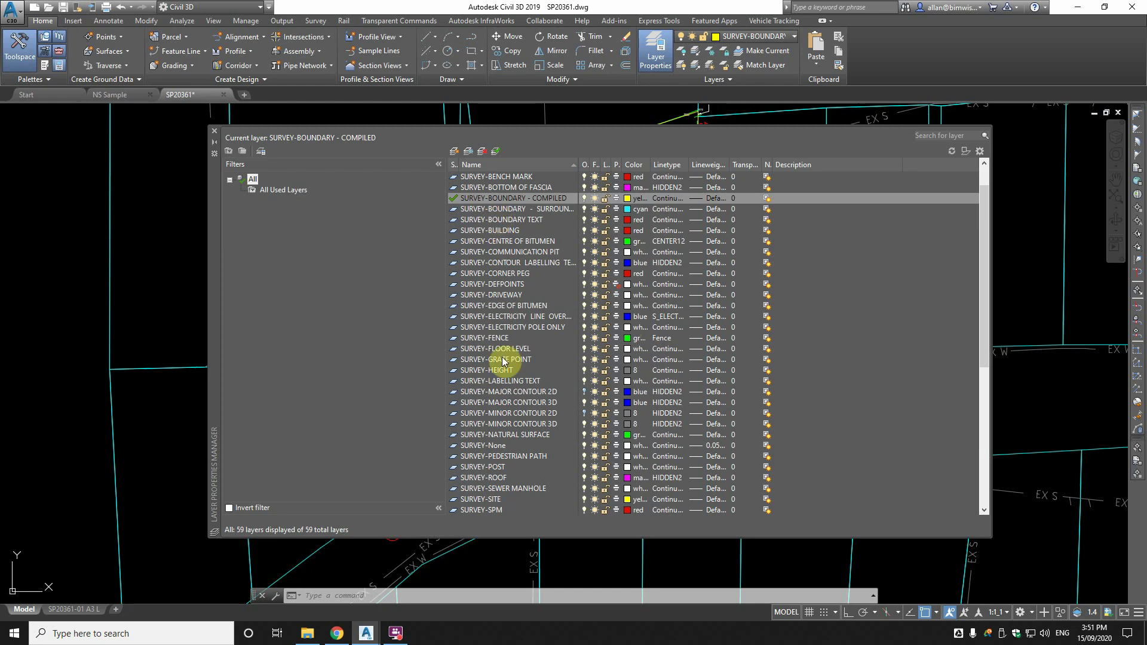
{"action": "left_click", "coordinate": [214, 131]}
{"action": "scroll", "coordinate": [307, 182], "scroll_direction": "down", "scroll_amount": 5}
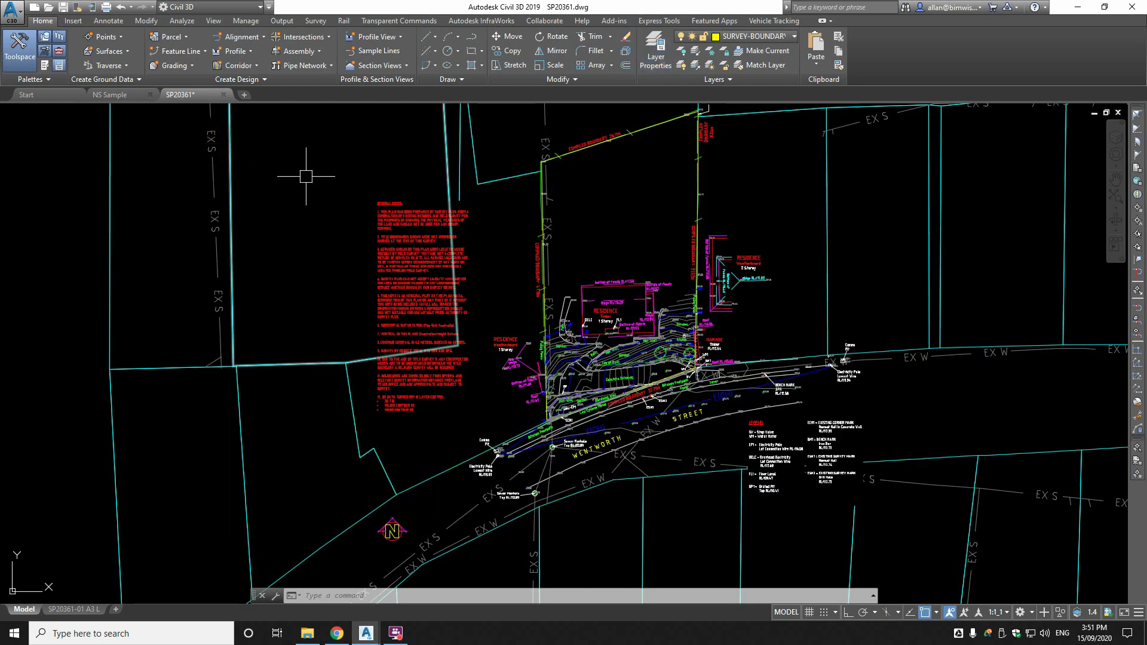
{"action": "scroll", "coordinate": [609, 279], "scroll_direction": "up", "scroll_amount": 4}
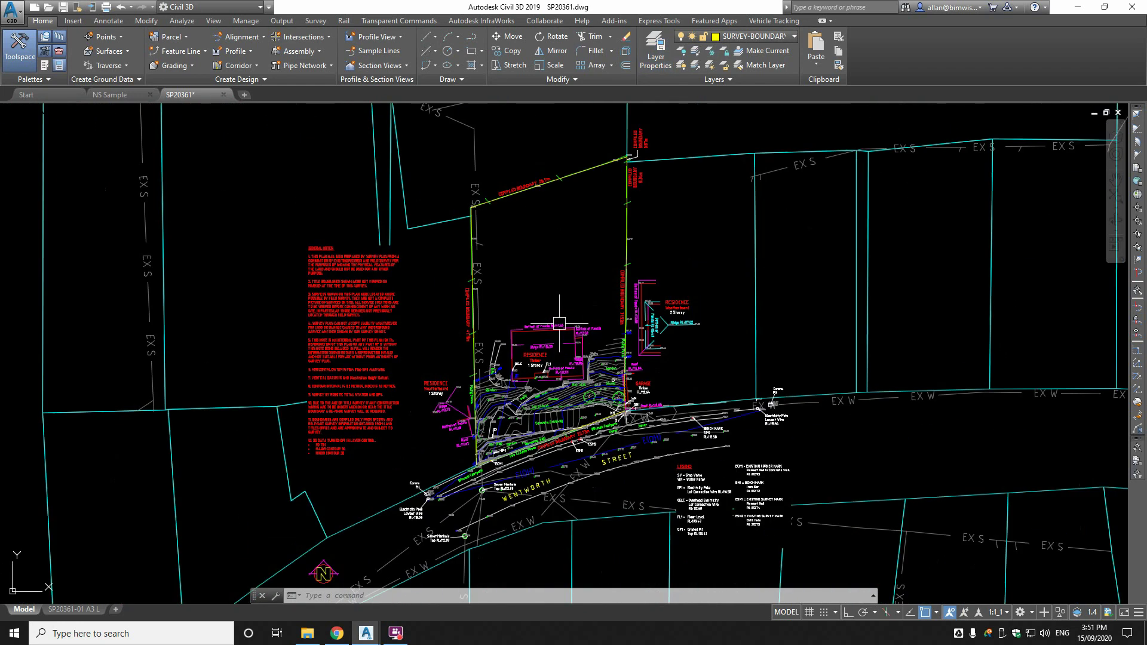
{"action": "mouse_move", "coordinate": [559, 323]}
{"action": "scroll", "coordinate": [554, 312], "scroll_direction": "down", "scroll_amount": 2}
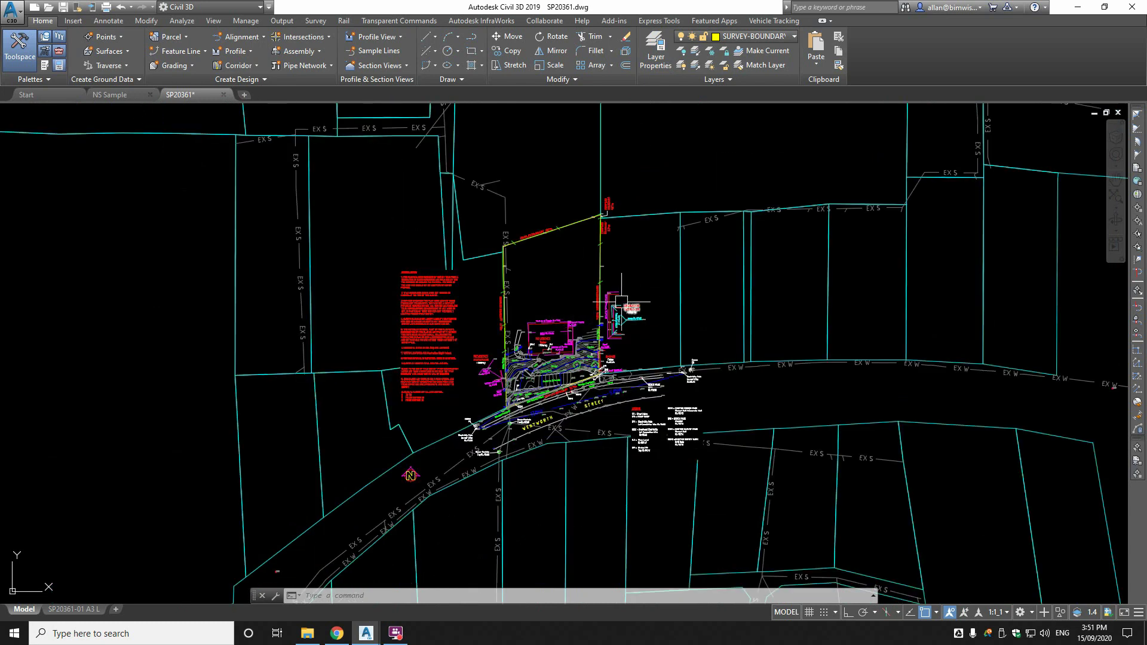
Step: COPYBASE all 713 survey objects from base point 0,0, then switch to NS Sample
{"action": "type", "text": "copy"}
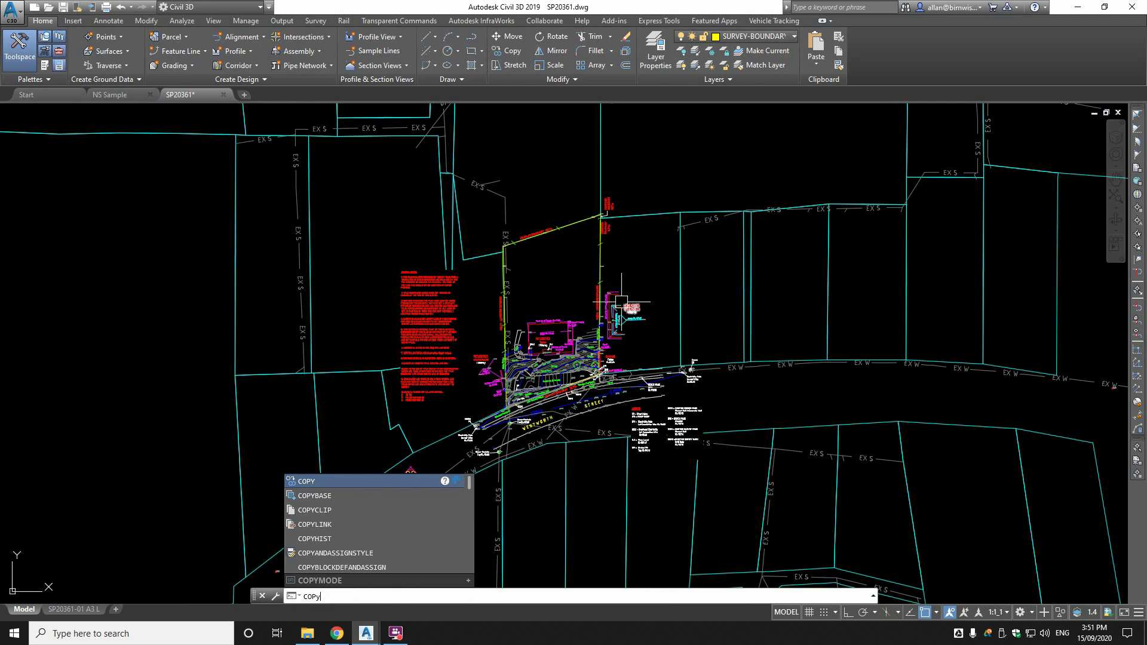
{"action": "type", "text": "base"}
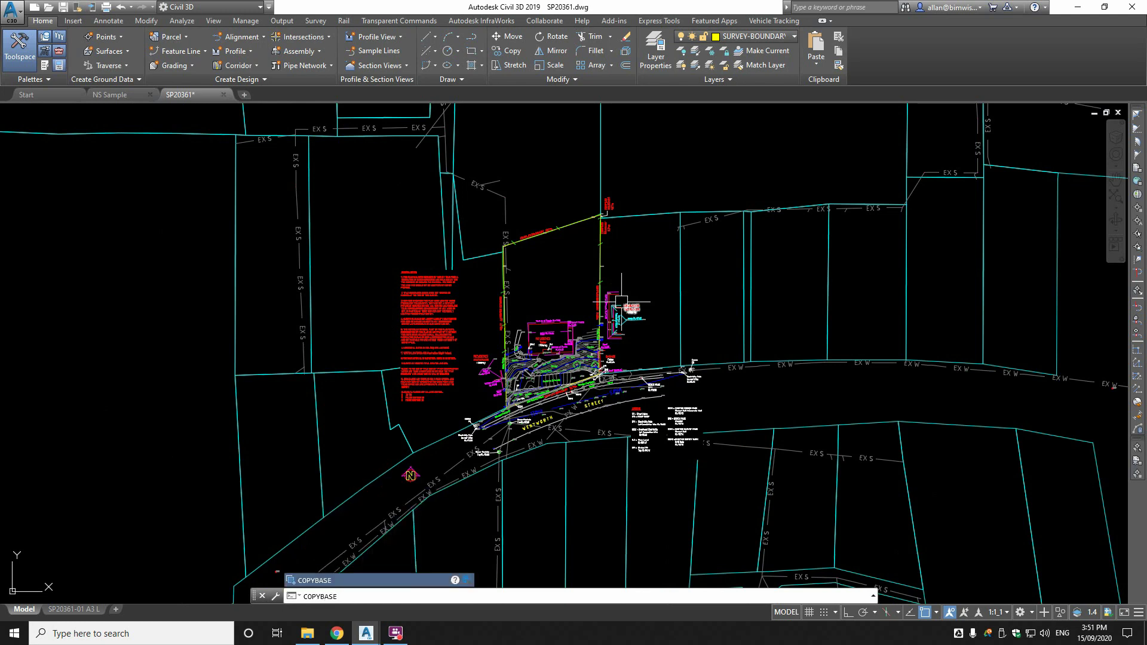
{"action": "key", "text": "Return"}
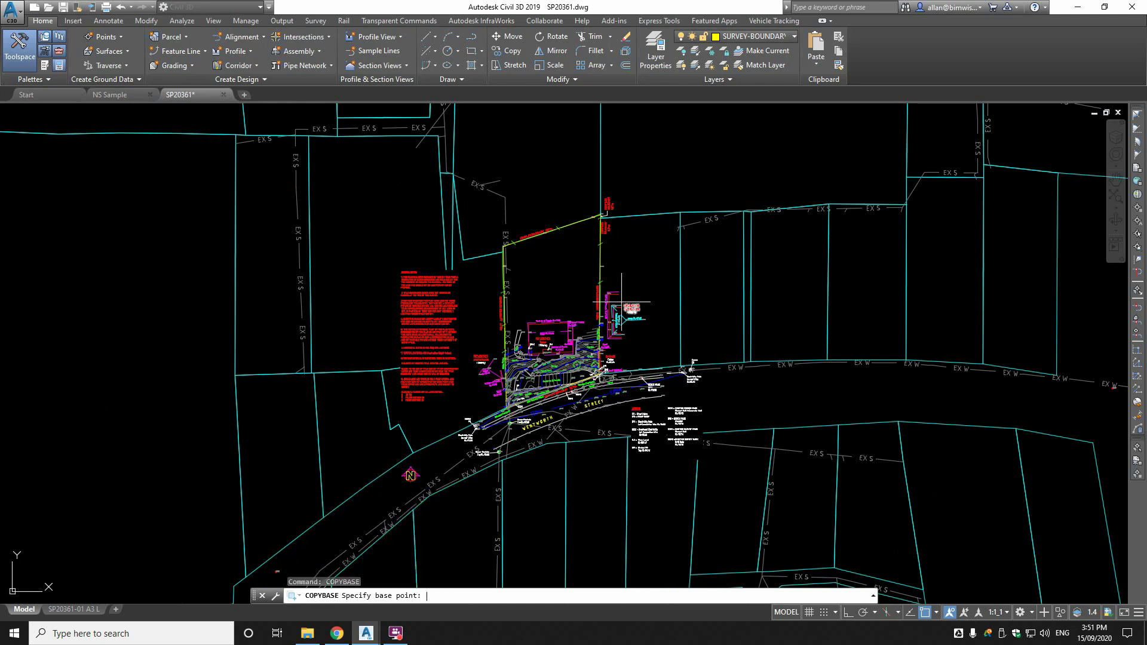
{"action": "type", "text": "0,0"}
{"action": "key", "text": "Return"}
{"action": "scroll", "coordinate": [675, 293], "scroll_direction": "down", "scroll_amount": 6}
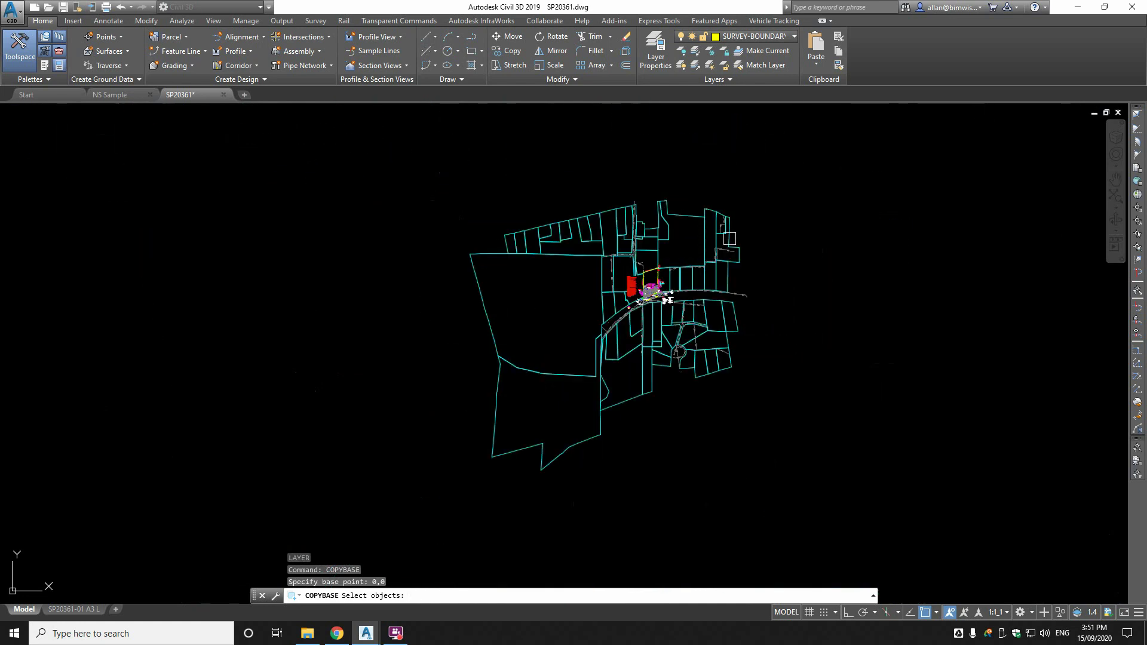
{"action": "left_click", "coordinate": [797, 173]}
{"action": "left_click", "coordinate": [412, 503]}
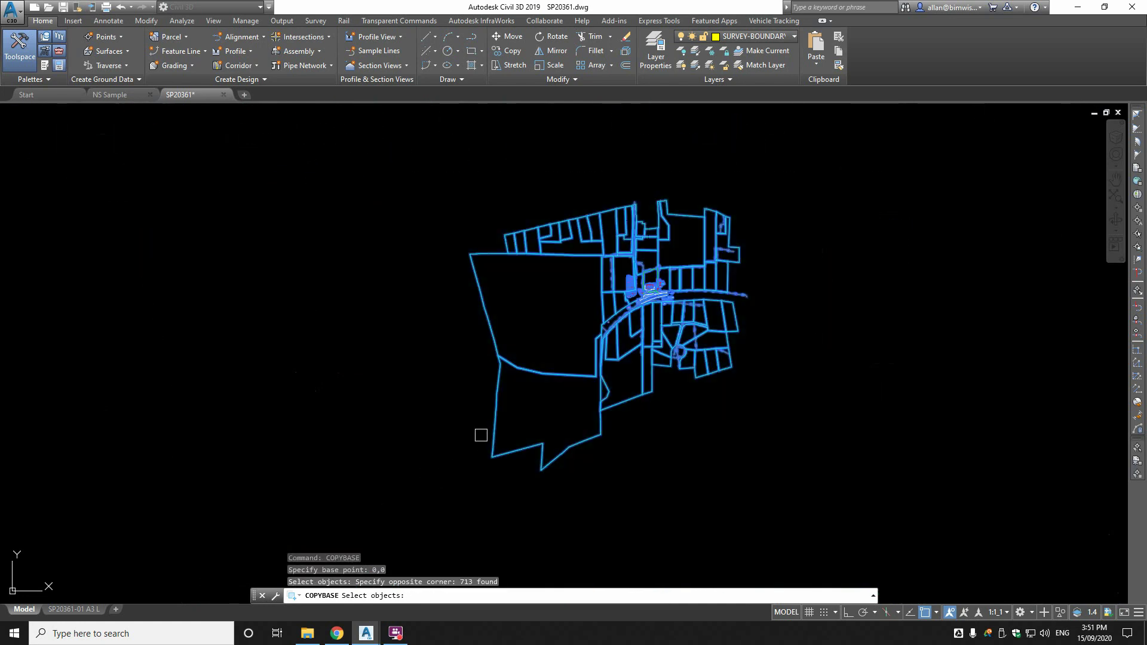
{"action": "key", "text": "Return"}
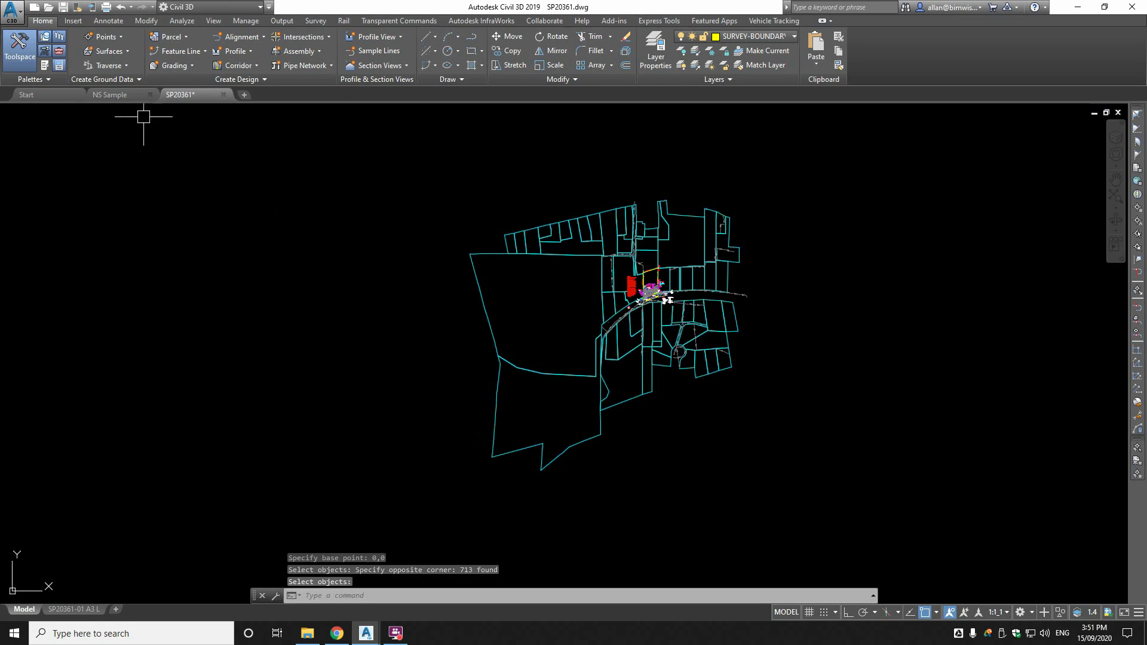
{"action": "left_click", "coordinate": [120, 95]}
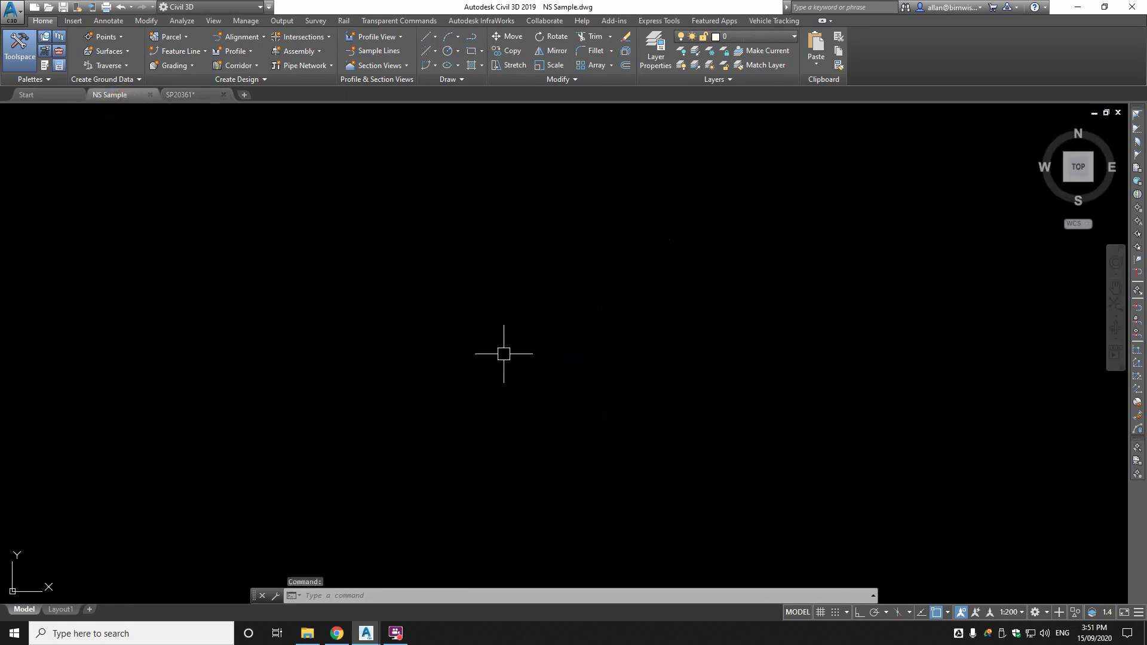
Step: Paste the copied survey into NS Sample at insertion point 0,0
{"action": "key", "text": "ctrl+v"}
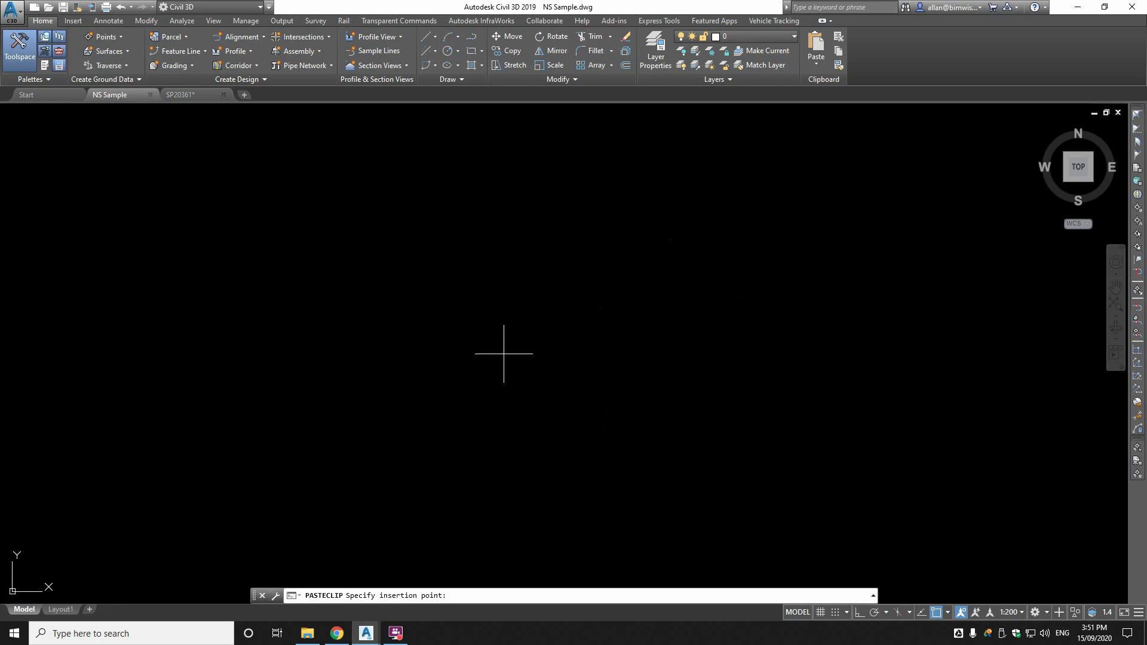
{"action": "type", "text": "0,0"}
{"action": "key", "text": "Return"}
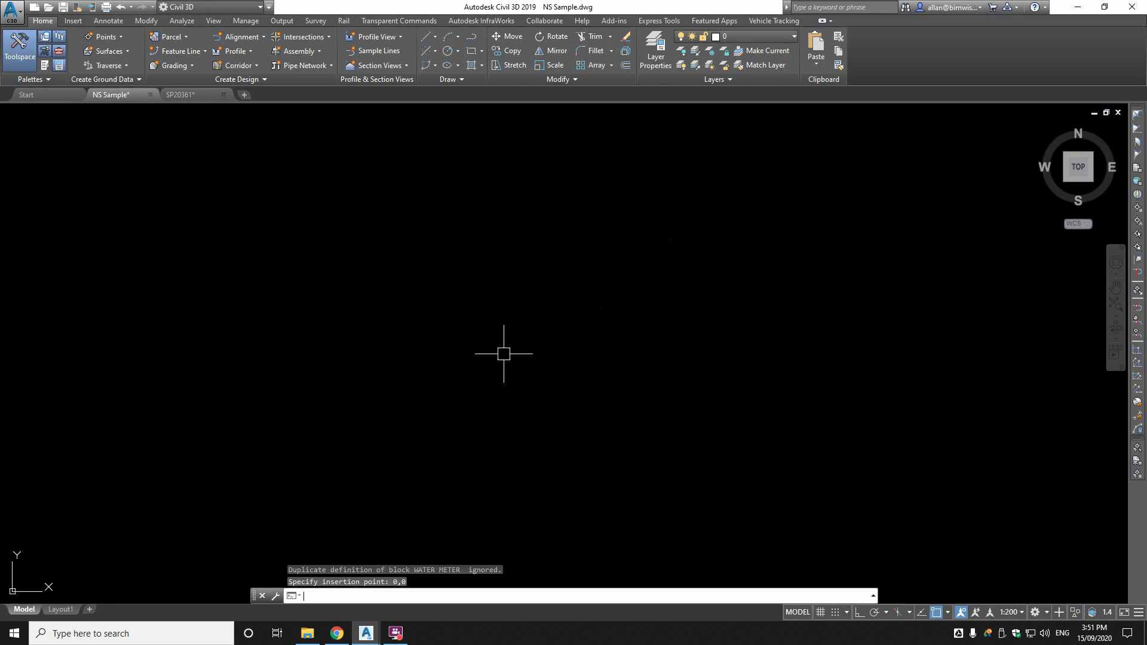
Step: Zoom to extents, then zoom in on the residence area
{"action": "type", "text": "z"}
{"action": "key", "text": "Return"}
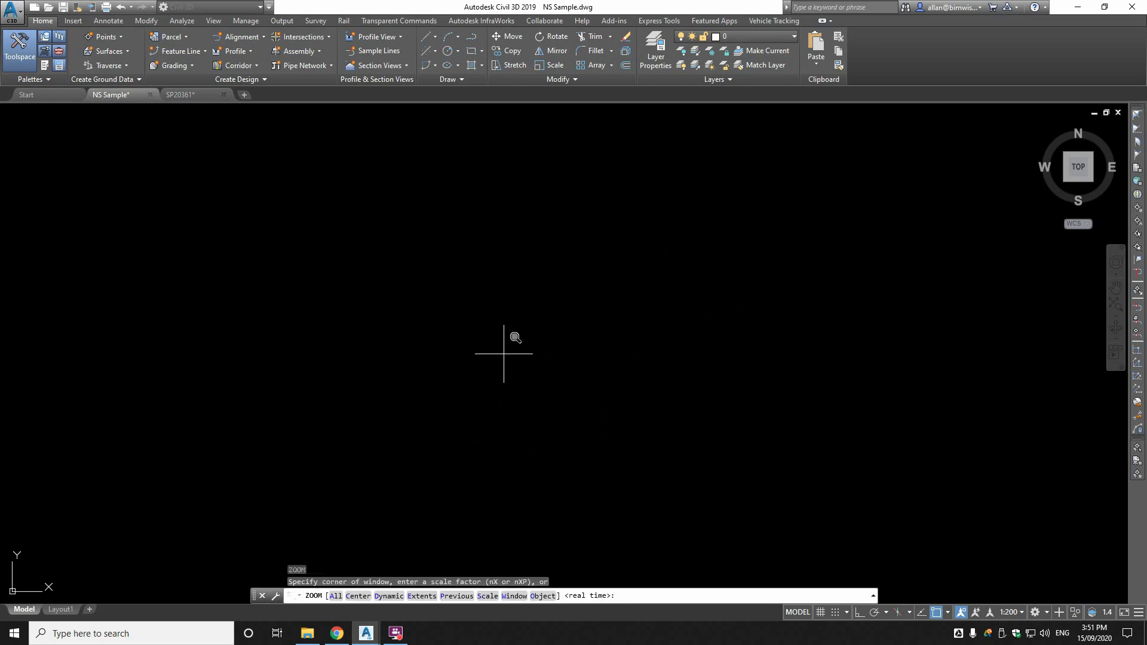
{"action": "type", "text": "e"}
{"action": "key", "text": "Return"}
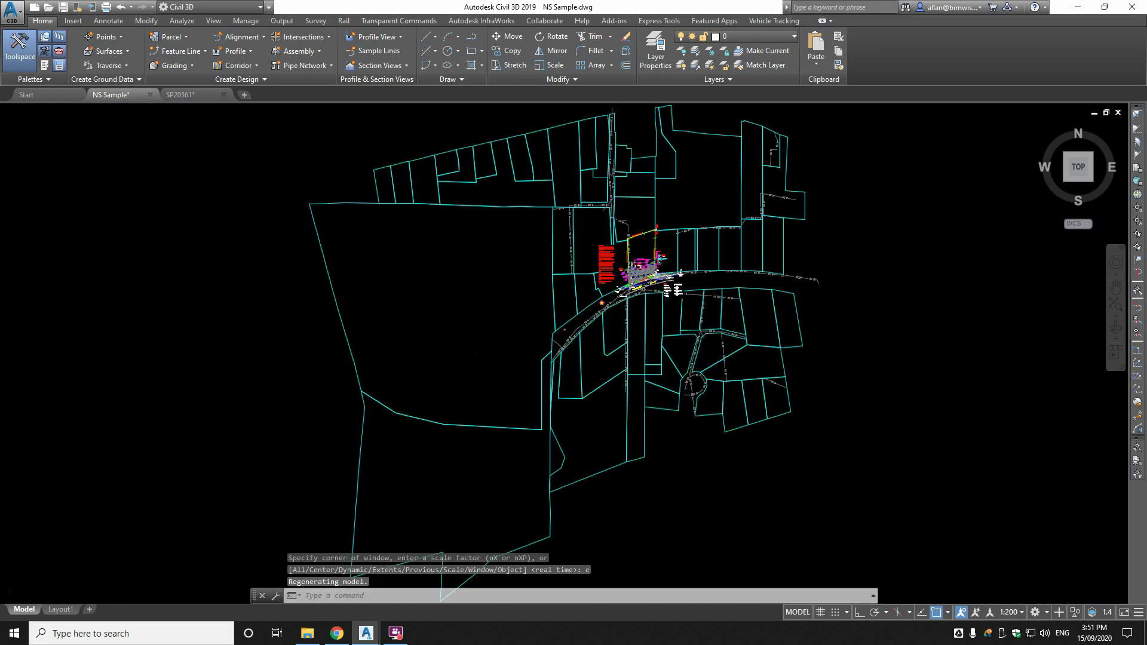
{"action": "scroll", "coordinate": [669, 271], "scroll_direction": "up", "scroll_amount": 6}
{"action": "scroll", "coordinate": [654, 232], "scroll_direction": "down", "scroll_amount": 2}
{"action": "middle_click_drag", "start_coordinate": [672, 236], "coordinate": [661, 247]}
{"action": "scroll", "coordinate": [538, 311], "scroll_direction": "down", "scroll_amount": 4}
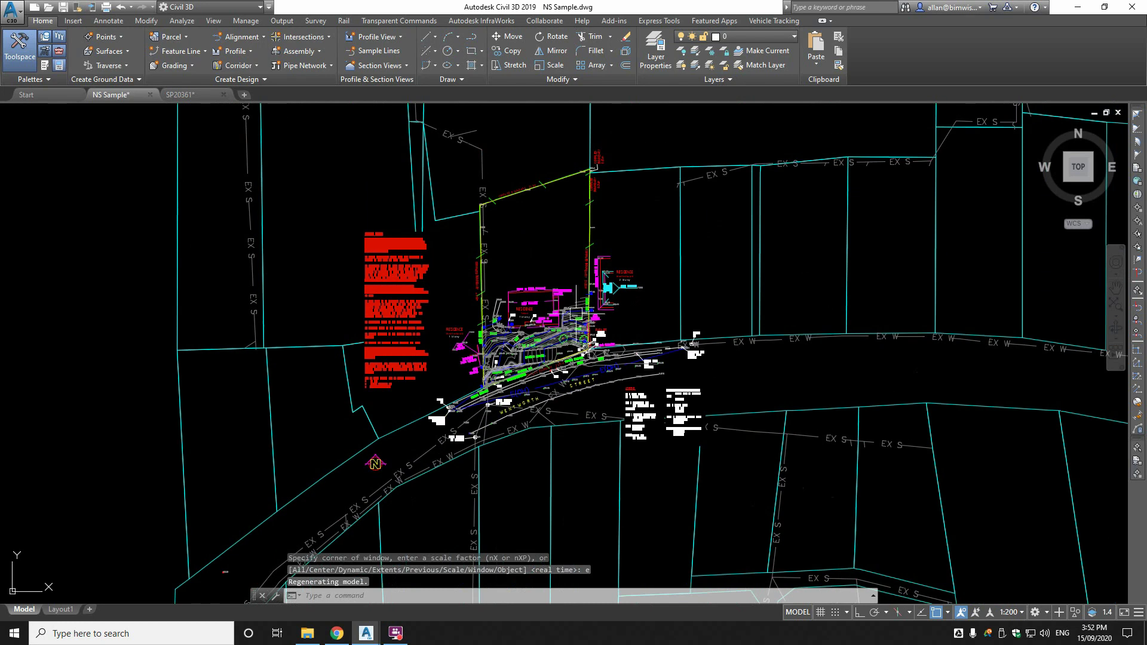
{"action": "scroll", "coordinate": [564, 309], "scroll_direction": "up", "scroll_amount": 4}
{"action": "scroll", "coordinate": [563, 308], "scroll_direction": "up", "scroll_amount": 4}
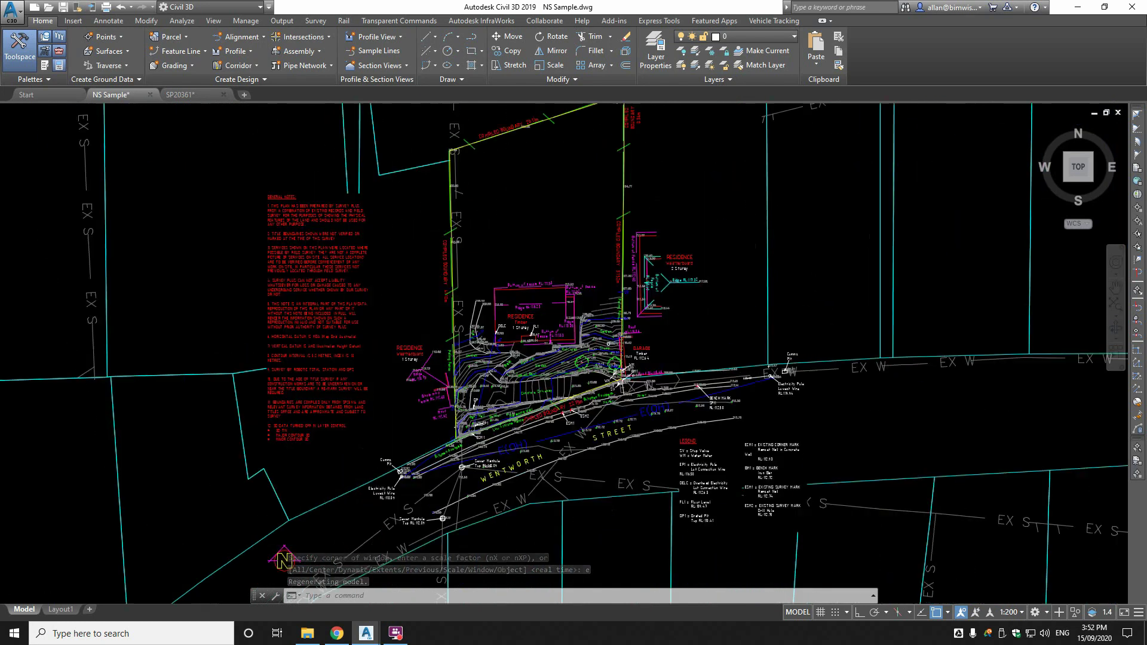
{"action": "scroll", "coordinate": [568, 310], "scroll_direction": "down", "scroll_amount": 3}
{"action": "scroll", "coordinate": [590, 311], "scroll_direction": "up", "scroll_amount": 5}
{"action": "scroll", "coordinate": [590, 311], "scroll_direction": "down", "scroll_amount": 3}
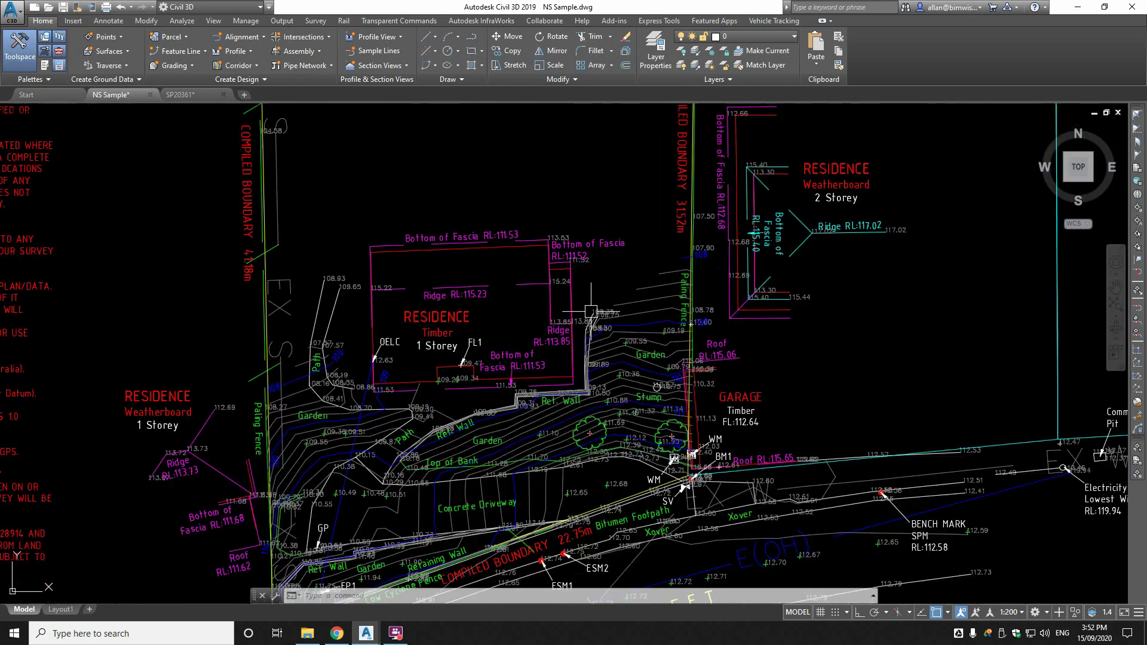
{"action": "scroll", "coordinate": [596, 308], "scroll_direction": "up", "scroll_amount": 3}
Step: Select the contour polyline near the Garden and isolate its layers with LAYISO
{"action": "mouse_move", "coordinate": [595, 308]}
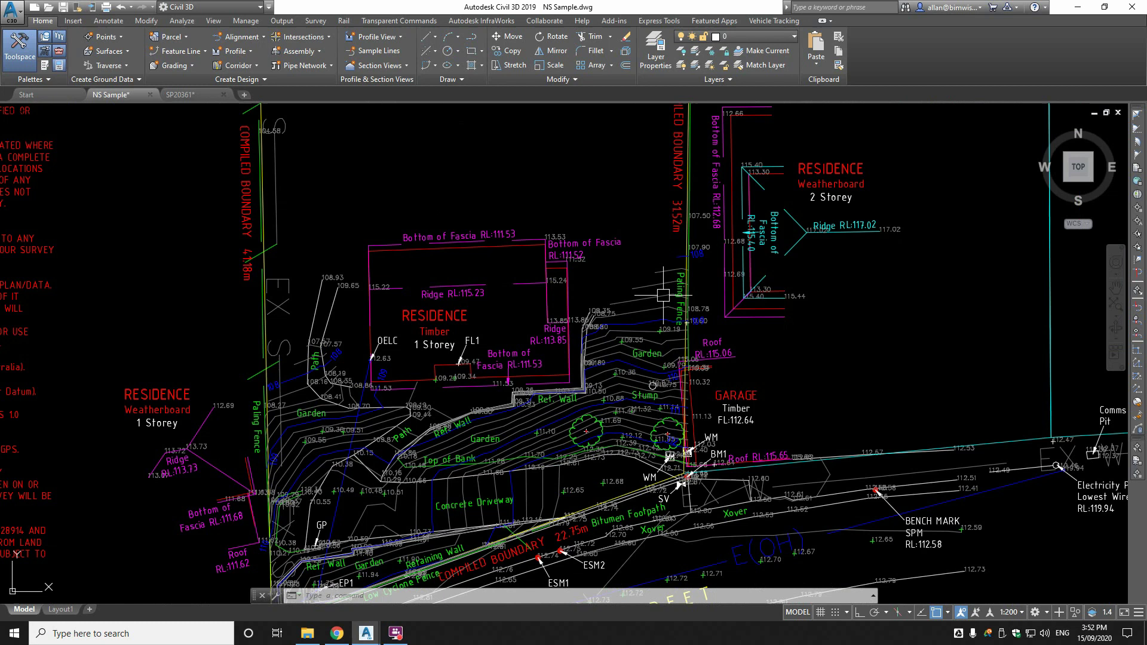
{"action": "scroll", "coordinate": [672, 313], "scroll_direction": "down", "scroll_amount": 2}
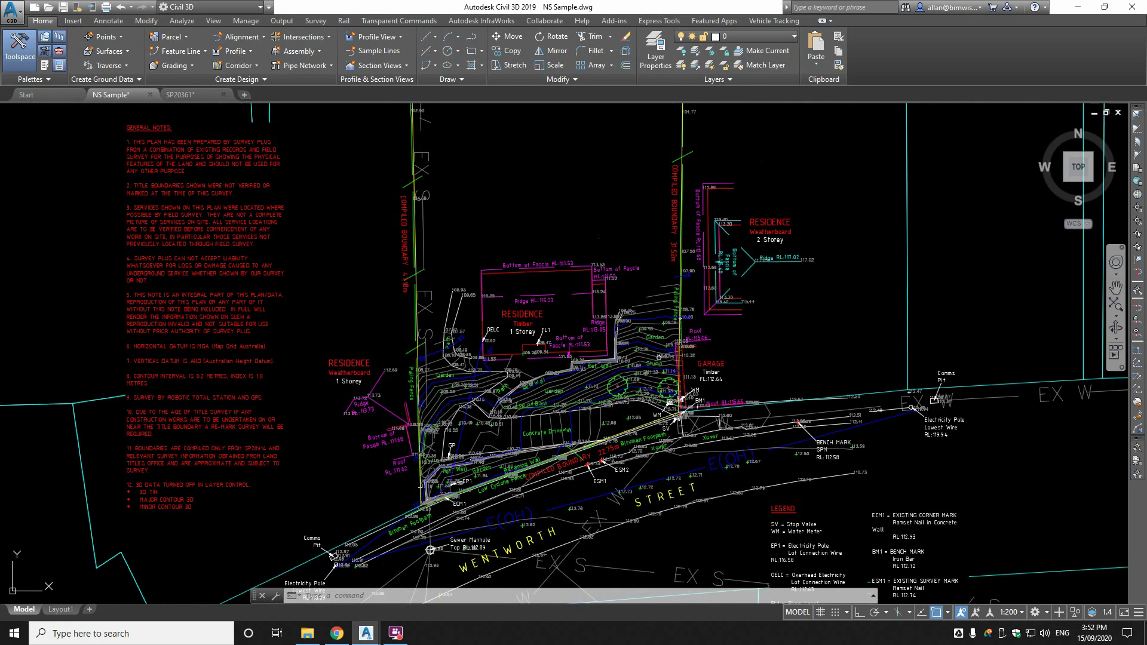
{"action": "scroll", "coordinate": [661, 317], "scroll_direction": "up", "scroll_amount": 4}
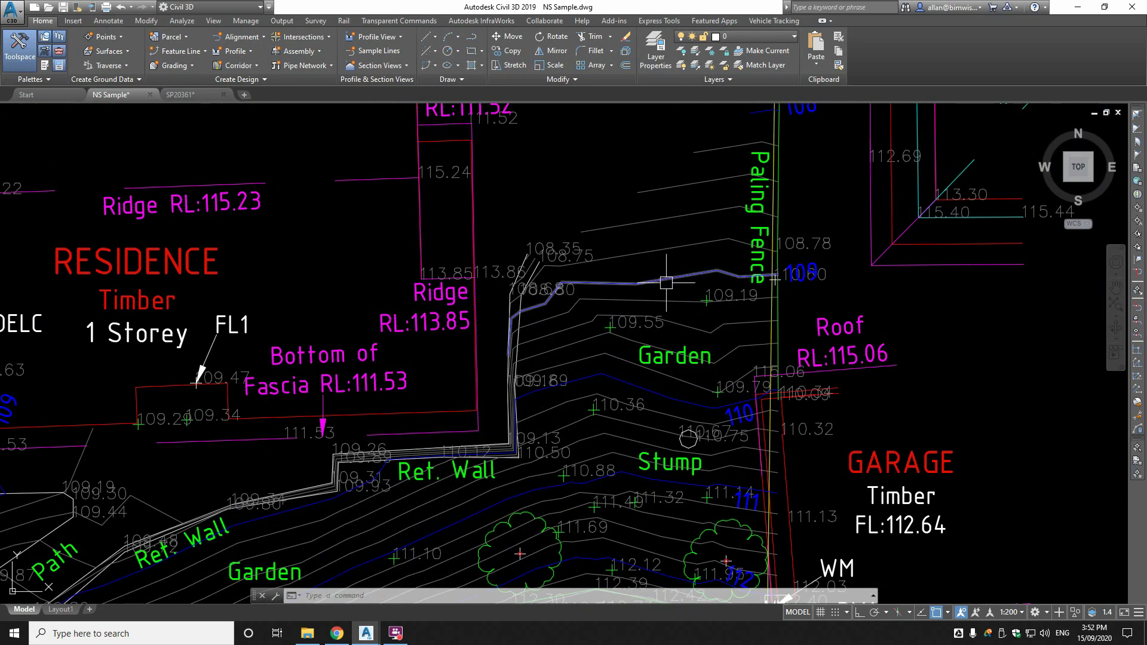
{"action": "scroll", "coordinate": [674, 271], "scroll_direction": "up", "scroll_amount": 2}
{"action": "left_click", "coordinate": [677, 265]}
{"action": "left_click", "coordinate": [636, 327]}
{"action": "scroll", "coordinate": [650, 320], "scroll_direction": "down", "scroll_amount": 3}
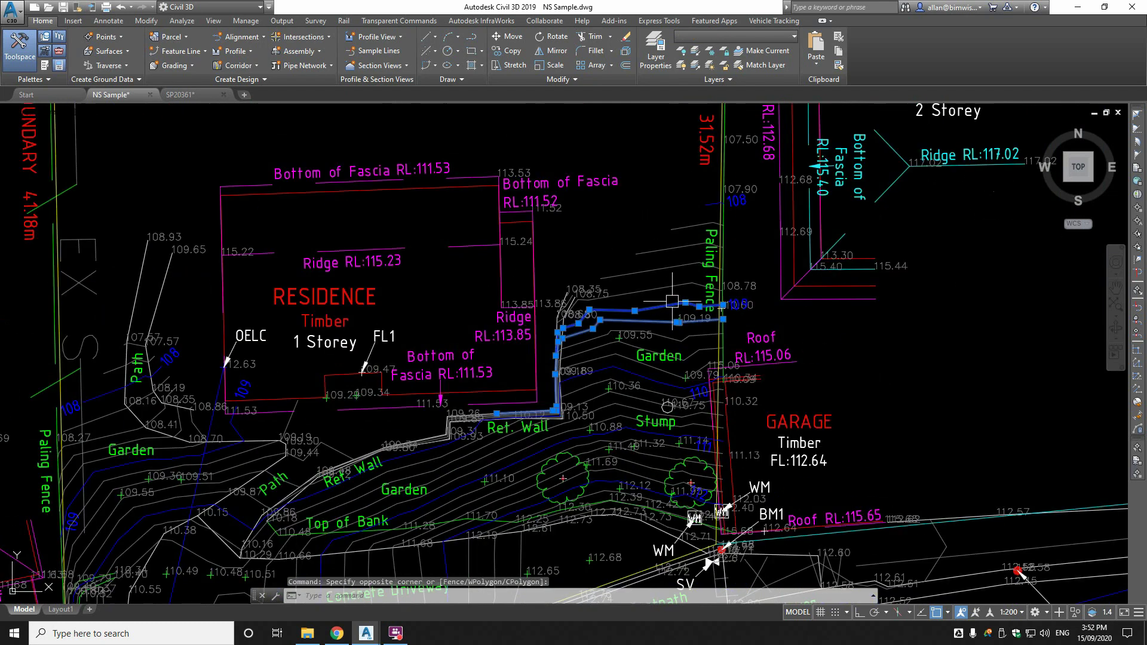
{"action": "type", "text": "layiso"}
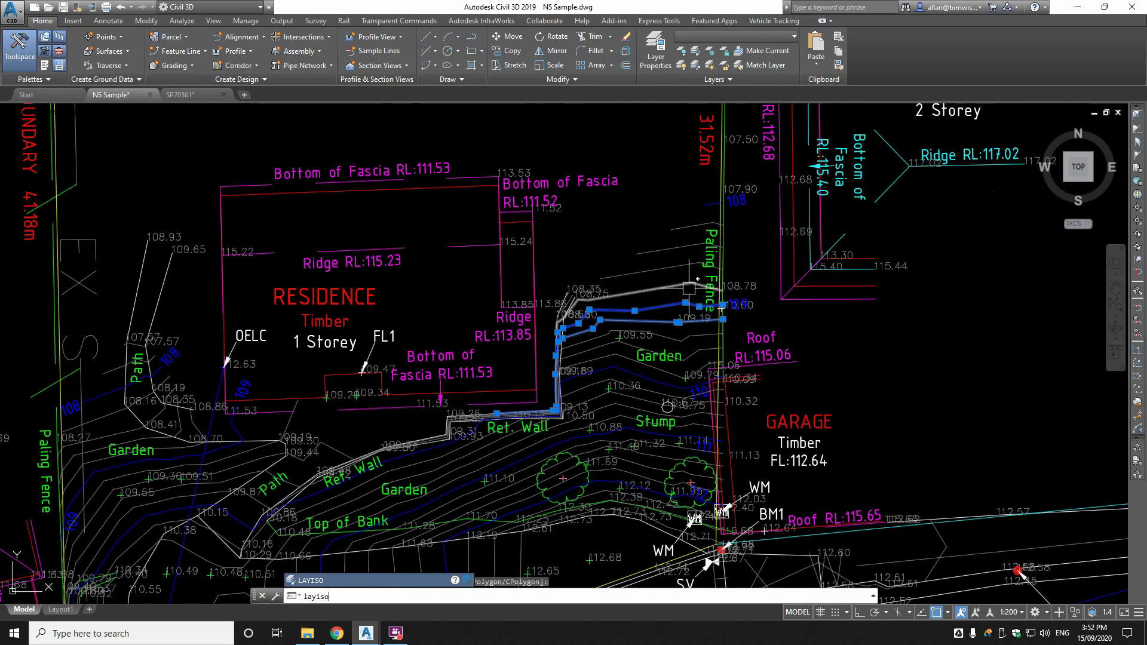
{"action": "key", "text": "Return"}
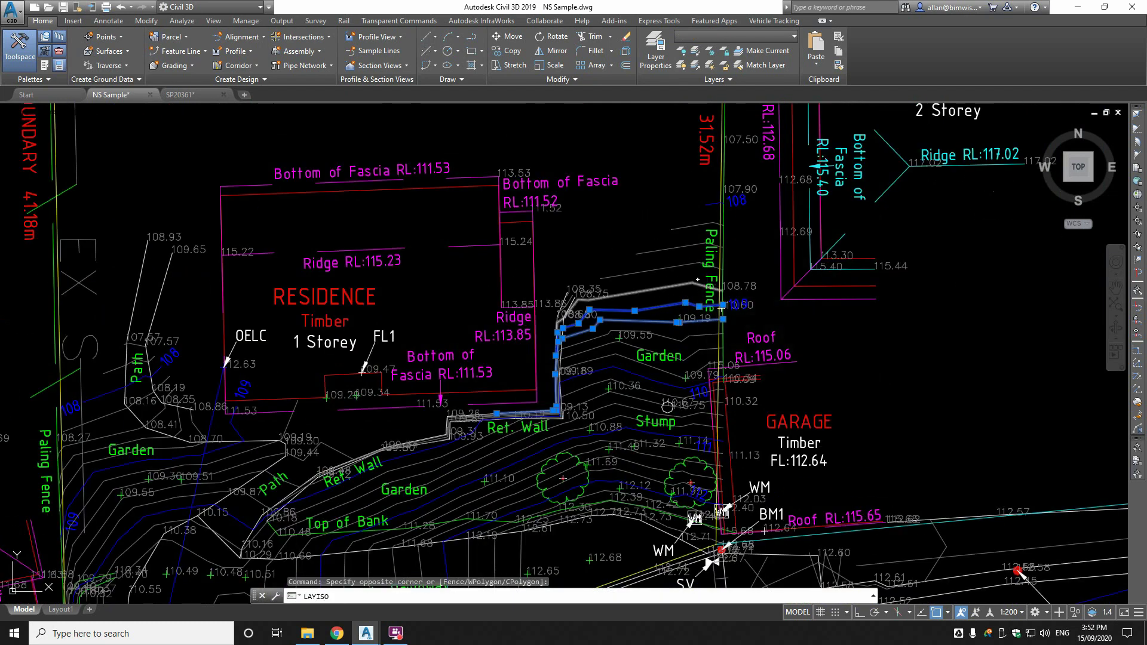
{"action": "scroll", "coordinate": [671, 302], "scroll_direction": "down", "scroll_amount": 2}
{"action": "scroll", "coordinate": [673, 305], "scroll_direction": "up", "scroll_amount": 2}
{"action": "scroll", "coordinate": [673, 305], "scroll_direction": "down", "scroll_amount": 4}
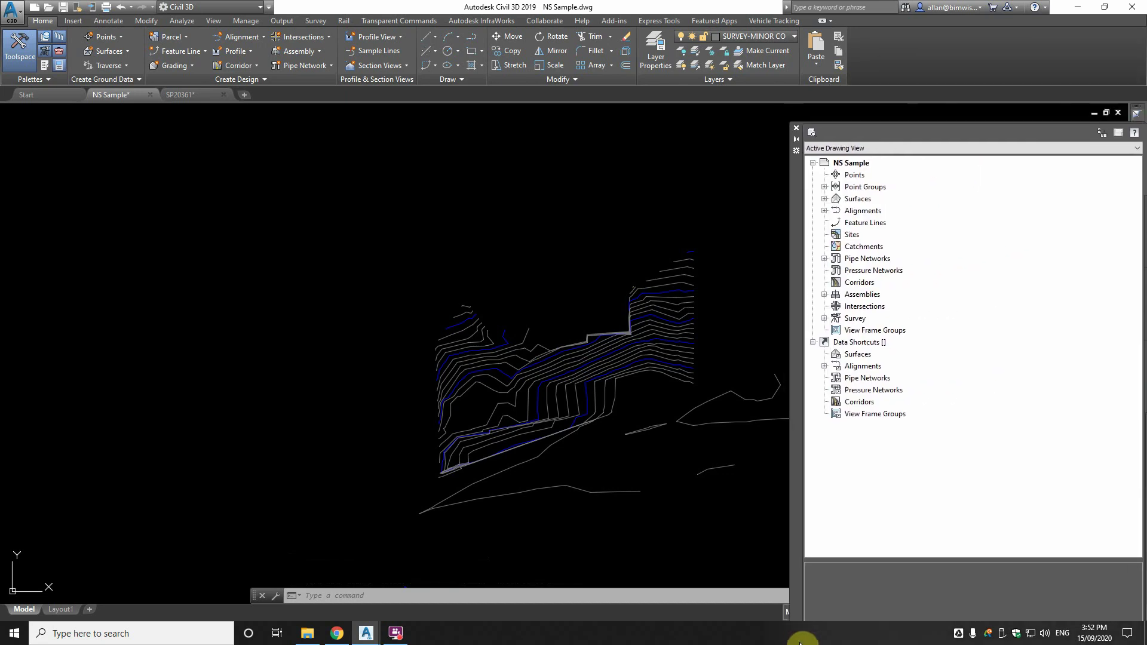
Step: In Prospector, remove Contourable from Surfaces > NS > Definition > Point Groups
{"action": "left_click", "coordinate": [822, 197]}
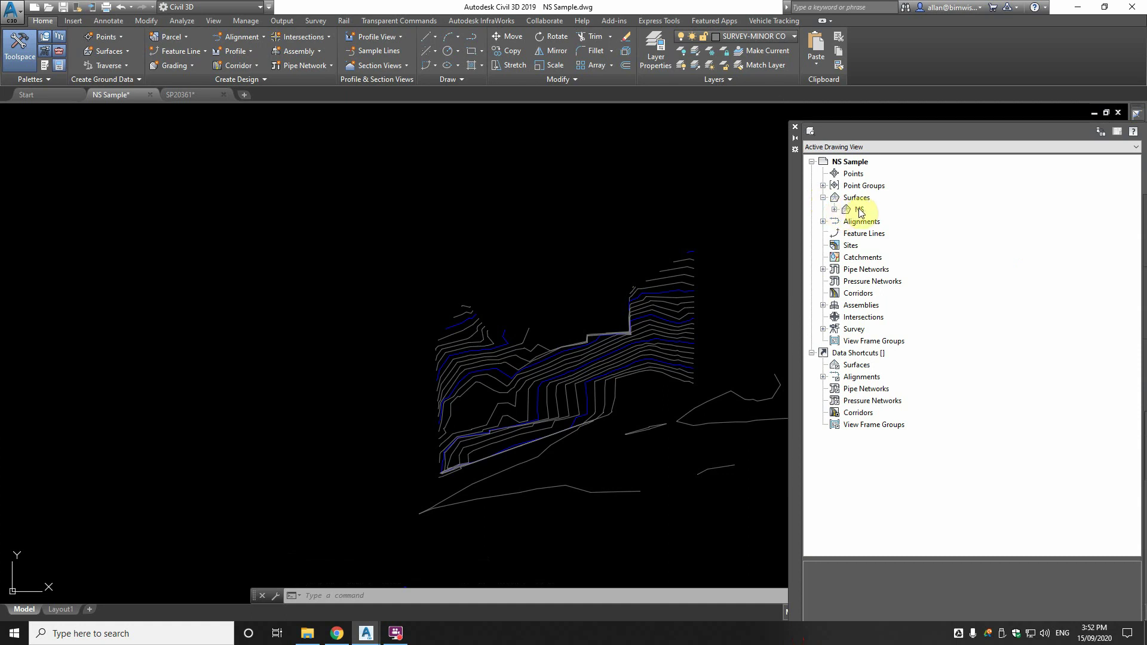
{"action": "left_click", "coordinate": [835, 210]}
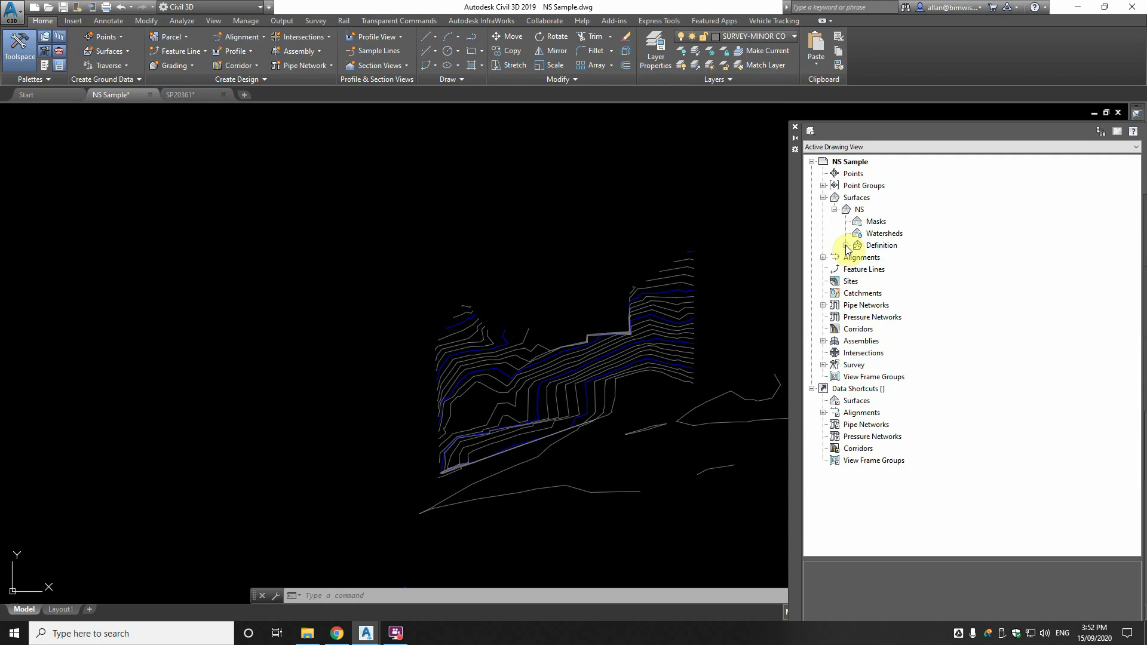
{"action": "left_click", "coordinate": [845, 246]}
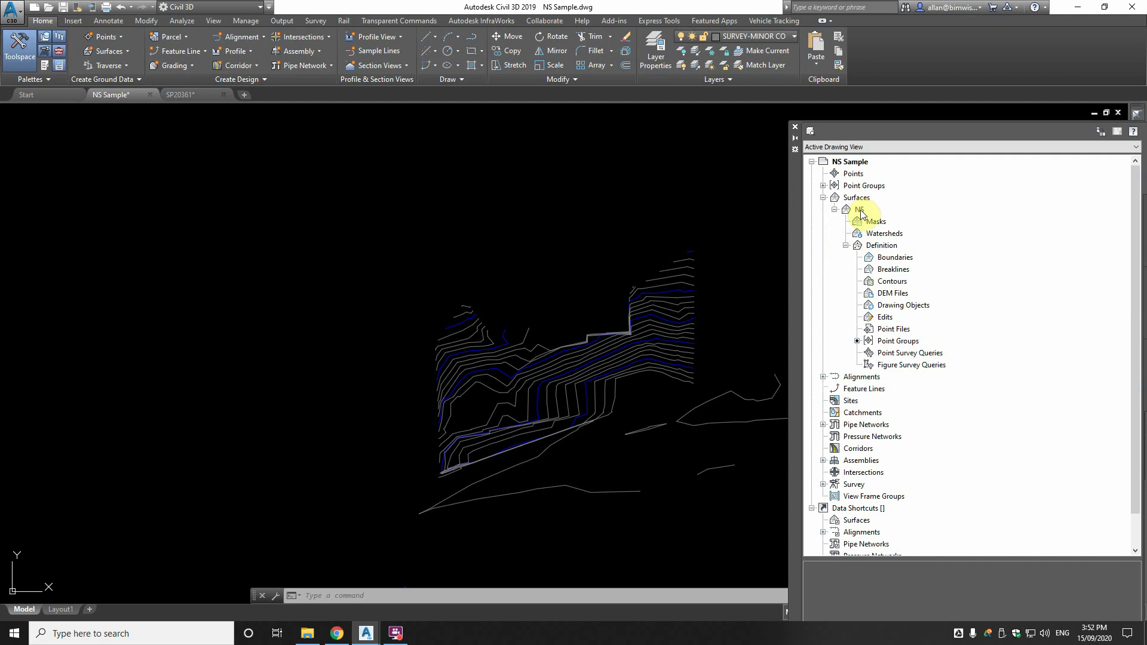
{"action": "left_click", "coordinate": [898, 340]}
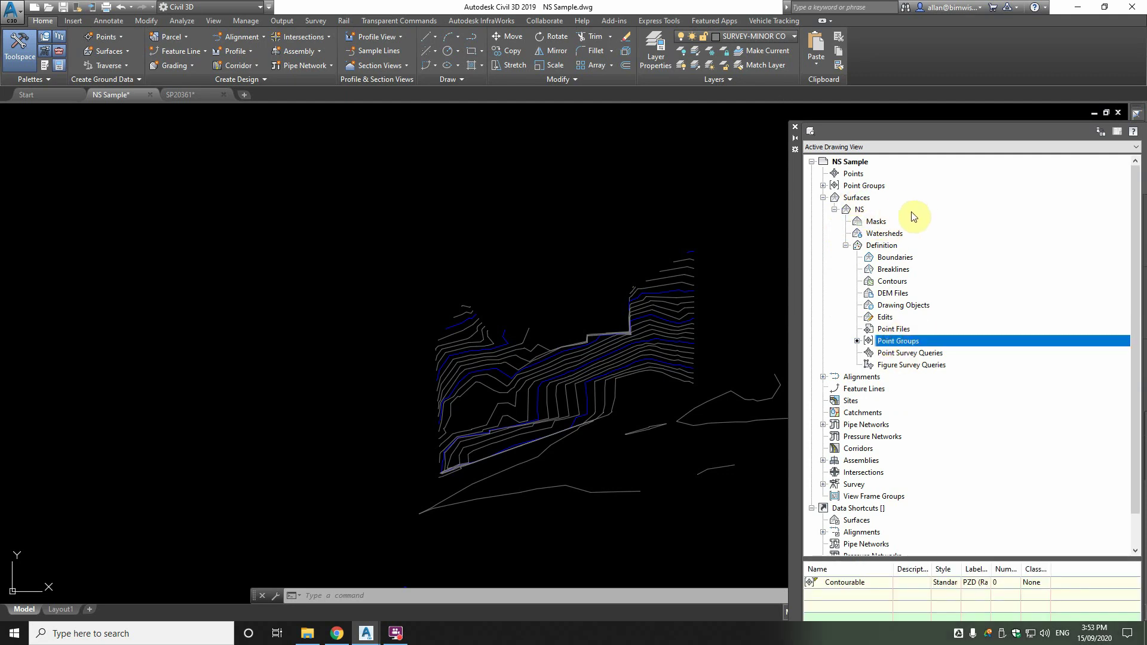
{"action": "left_click", "coordinate": [851, 584]}
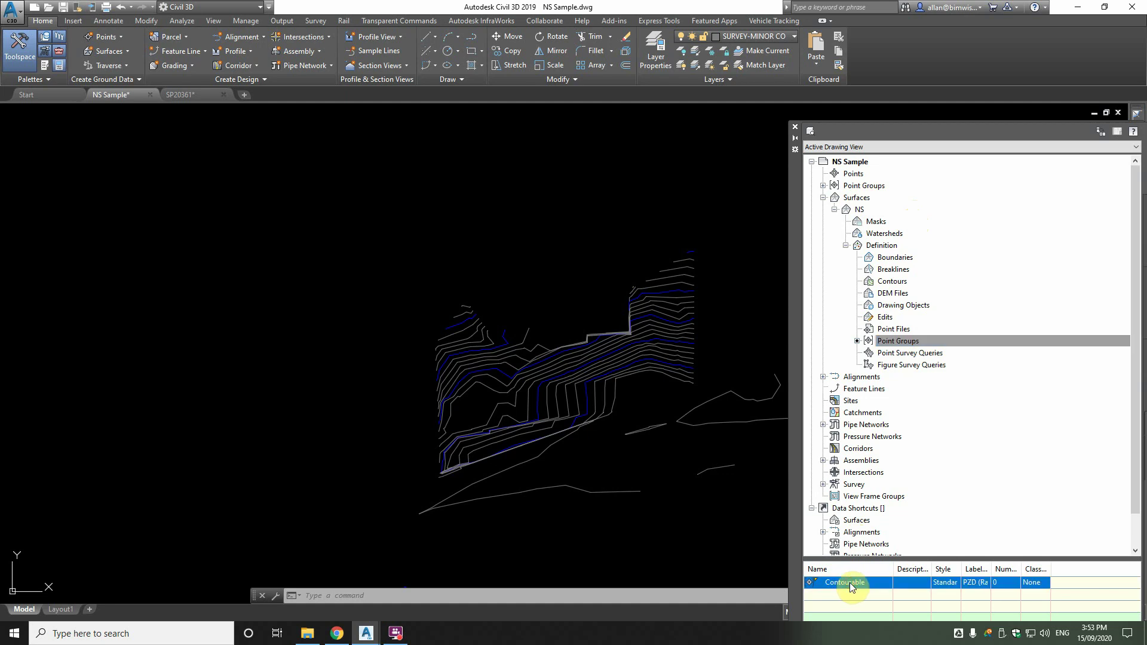
{"action": "right_click", "coordinate": [851, 584]}
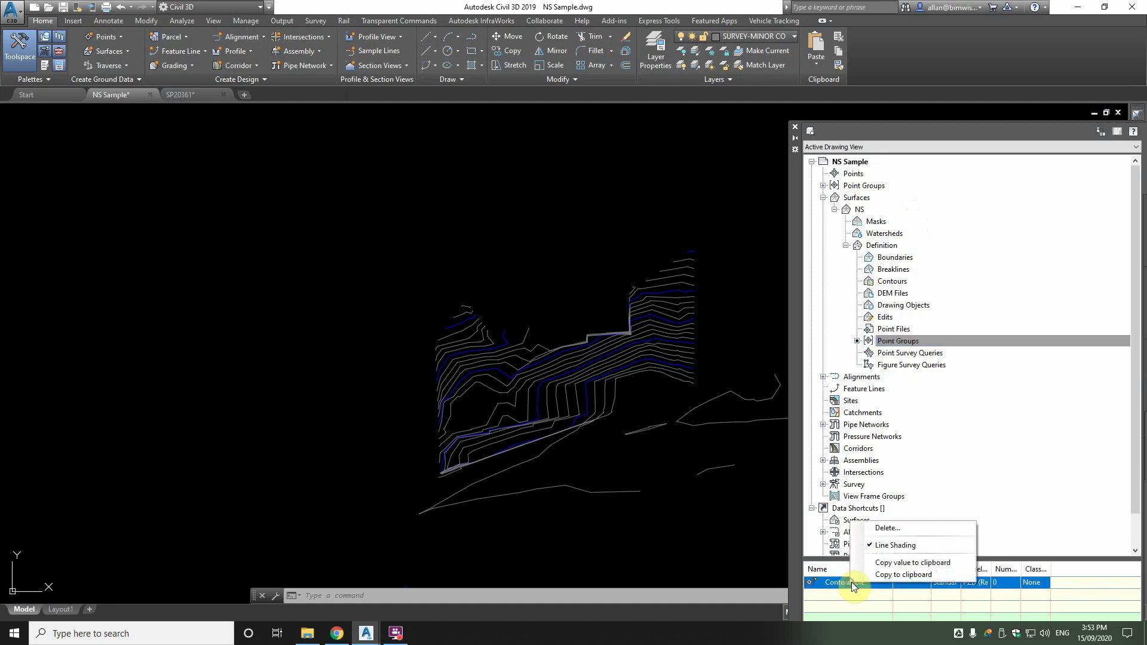
{"action": "left_click", "coordinate": [863, 530]}
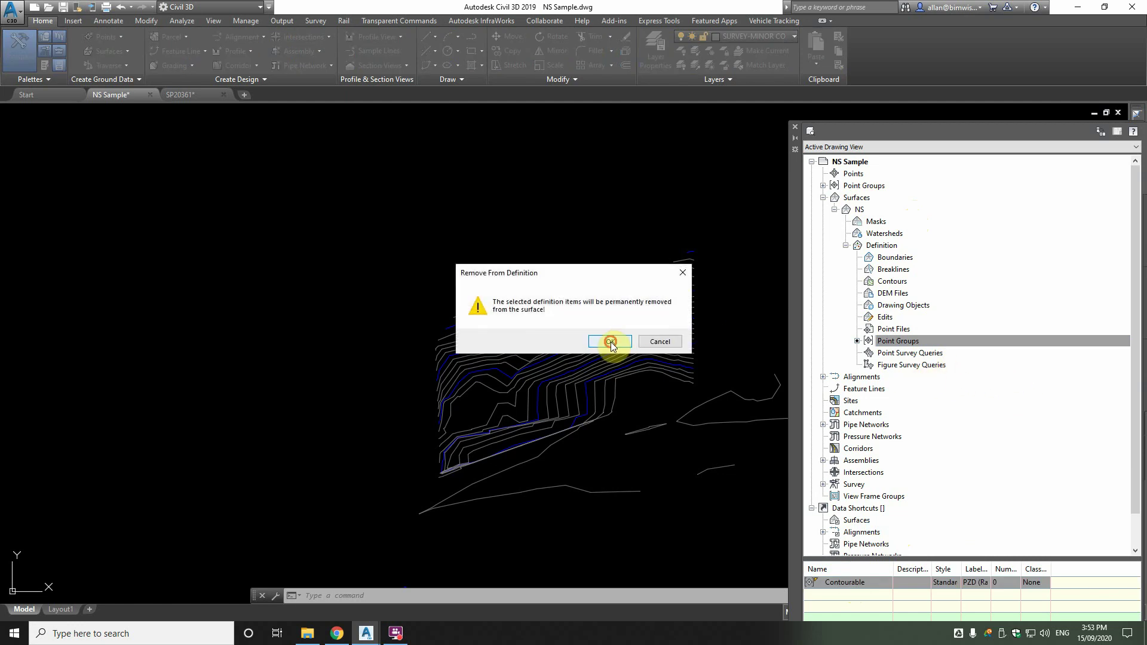
{"action": "left_click", "coordinate": [611, 342]}
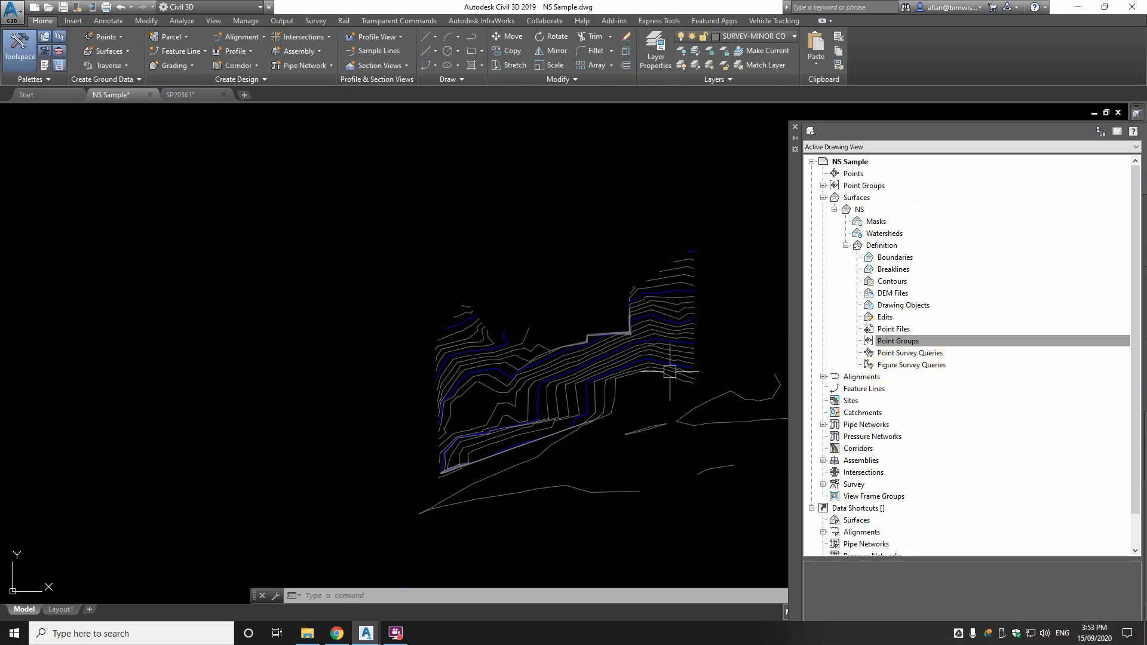
{"action": "mouse_move", "coordinate": [660, 371]}
{"action": "middle_mouse_down"}
{"action": "mouse_move", "coordinate": [599, 343]}
{"action": "mouse_move", "coordinate": [562, 284]}
{"action": "middle_mouse_up"}
Step: Add contour data to NS with default weeding settings, window-selecting all 39 drawn contours
{"action": "left_click", "coordinate": [898, 341]}
{"action": "left_click", "coordinate": [887, 282]}
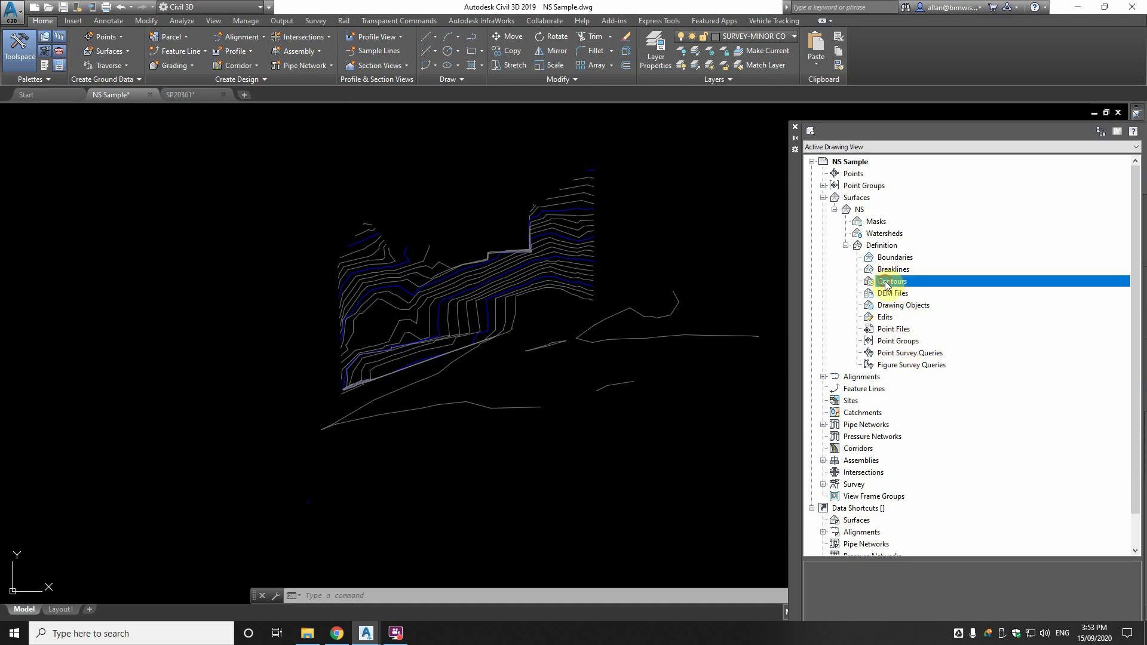
{"action": "right_click", "coordinate": [886, 284]}
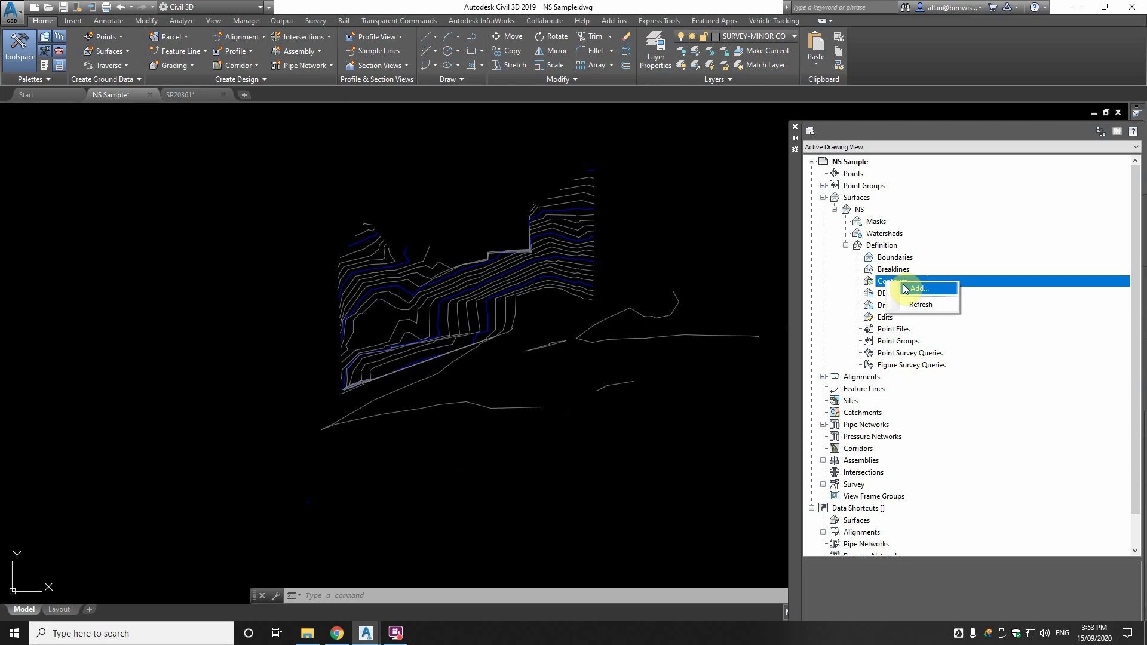
{"action": "left_click", "coordinate": [887, 282]}
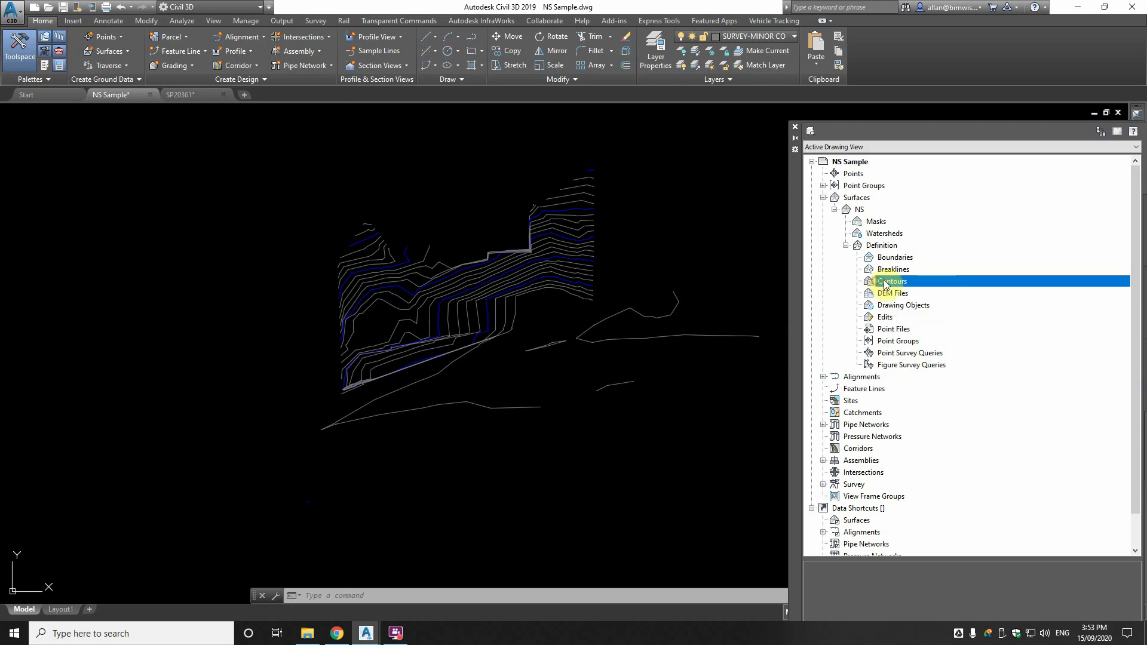
{"action": "right_click", "coordinate": [892, 284]}
{"action": "left_click", "coordinate": [905, 287]}
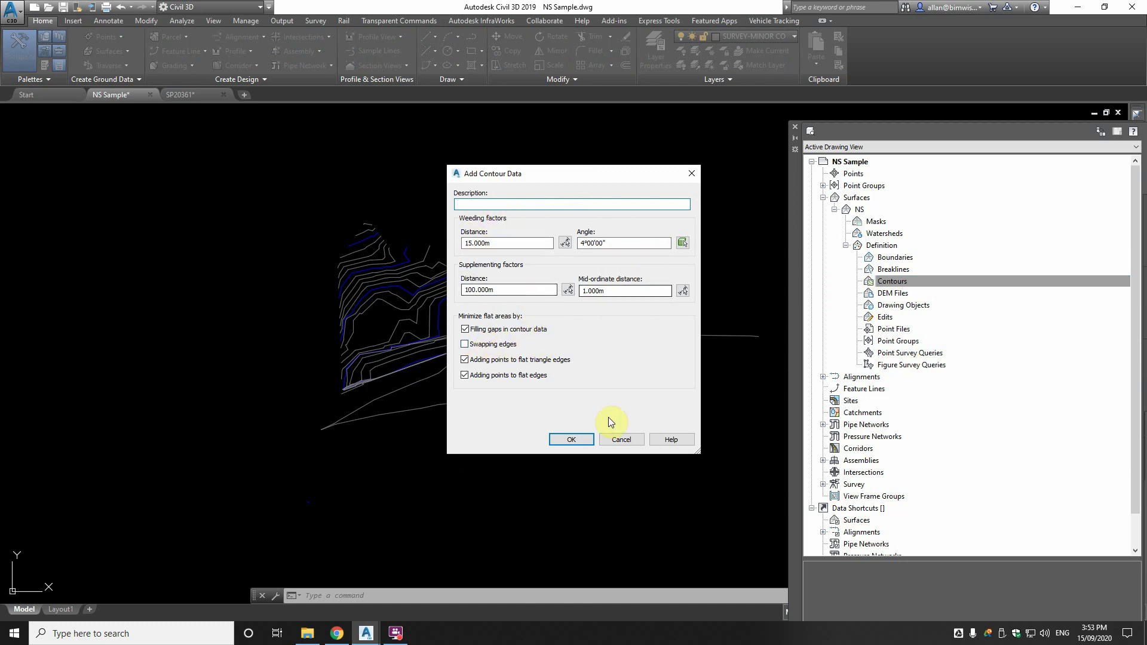
{"action": "left_click", "coordinate": [572, 439]}
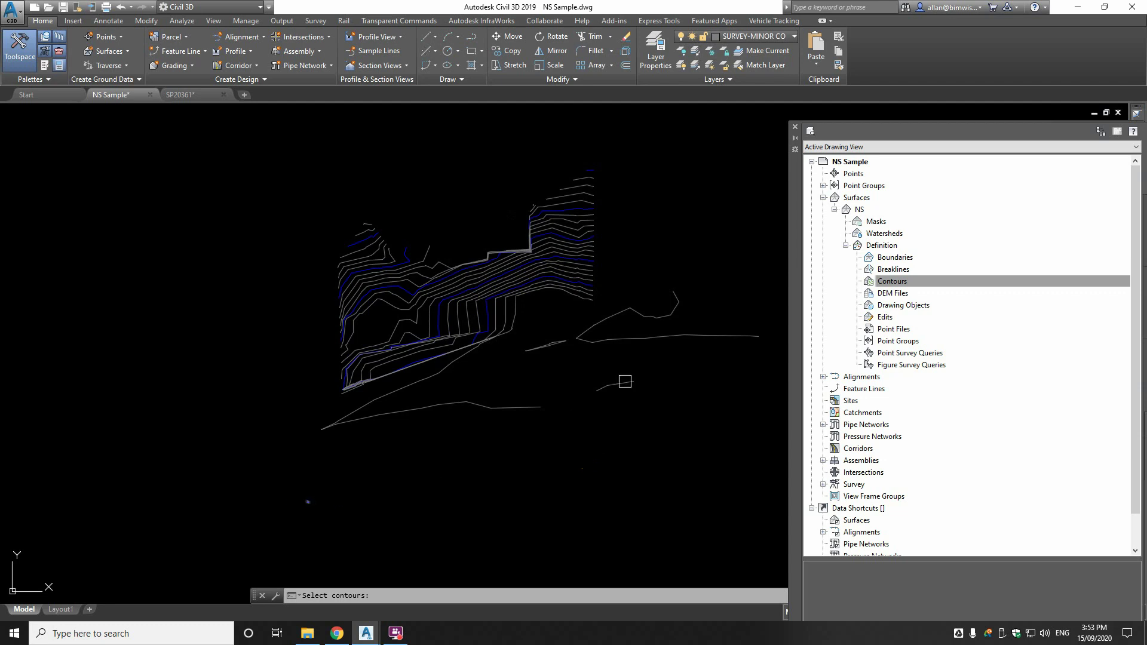
{"action": "scroll", "coordinate": [622, 381], "scroll_direction": "down", "scroll_amount": 1}
{"action": "scroll", "coordinate": [645, 312], "scroll_direction": "up", "scroll_amount": 1}
{"action": "left_click", "coordinate": [717, 154]}
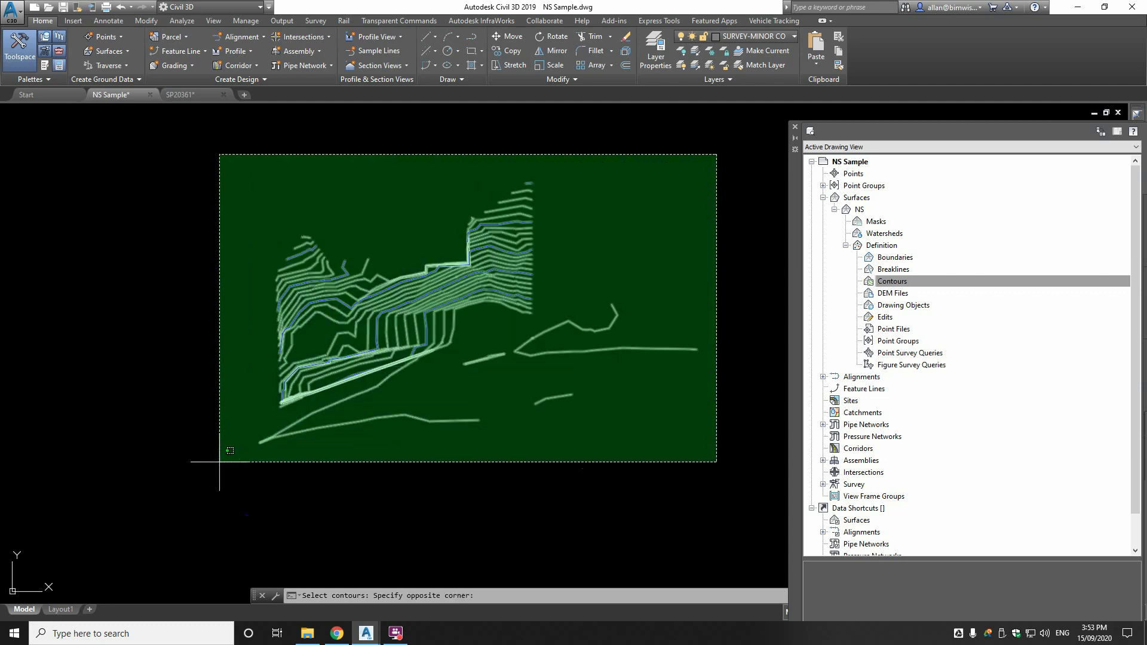
{"action": "left_click", "coordinate": [191, 488]}
{"action": "key", "text": "Return"}
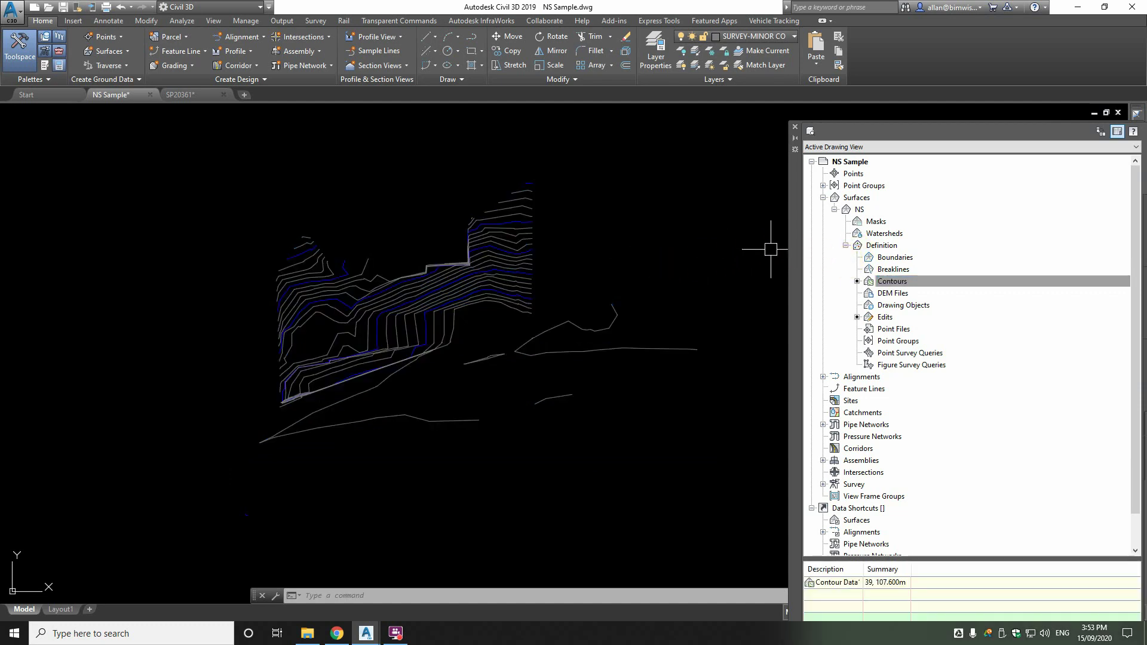
Step: Turn every layer back on with LAYON
{"action": "type", "text": "1"}
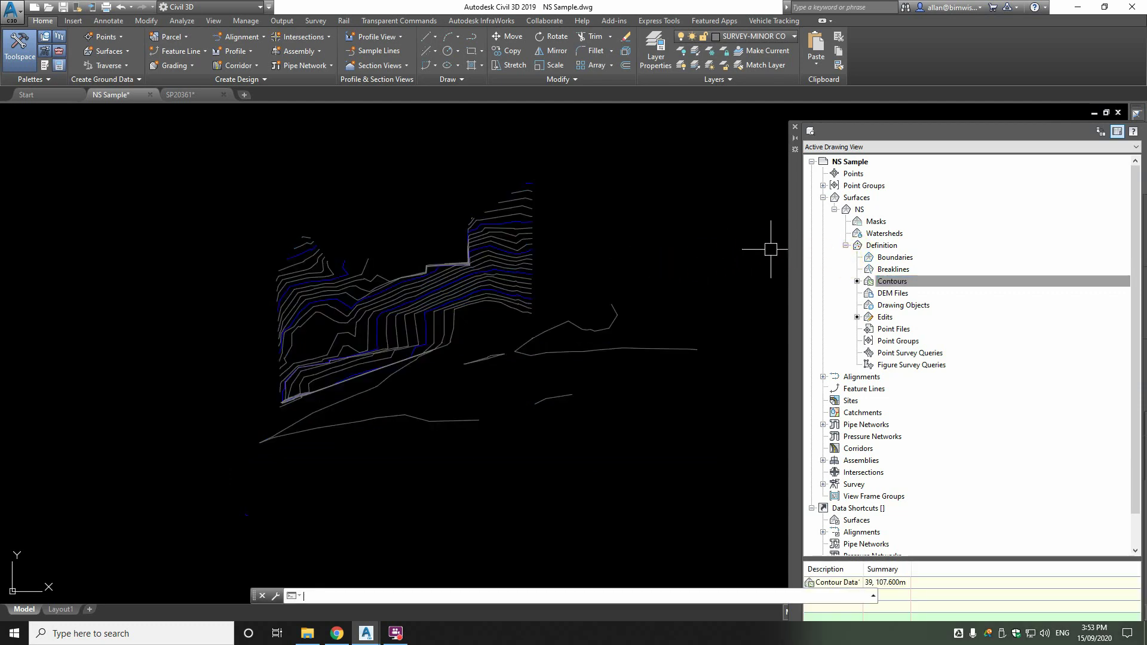
{"action": "type", "text": "AYOn"}
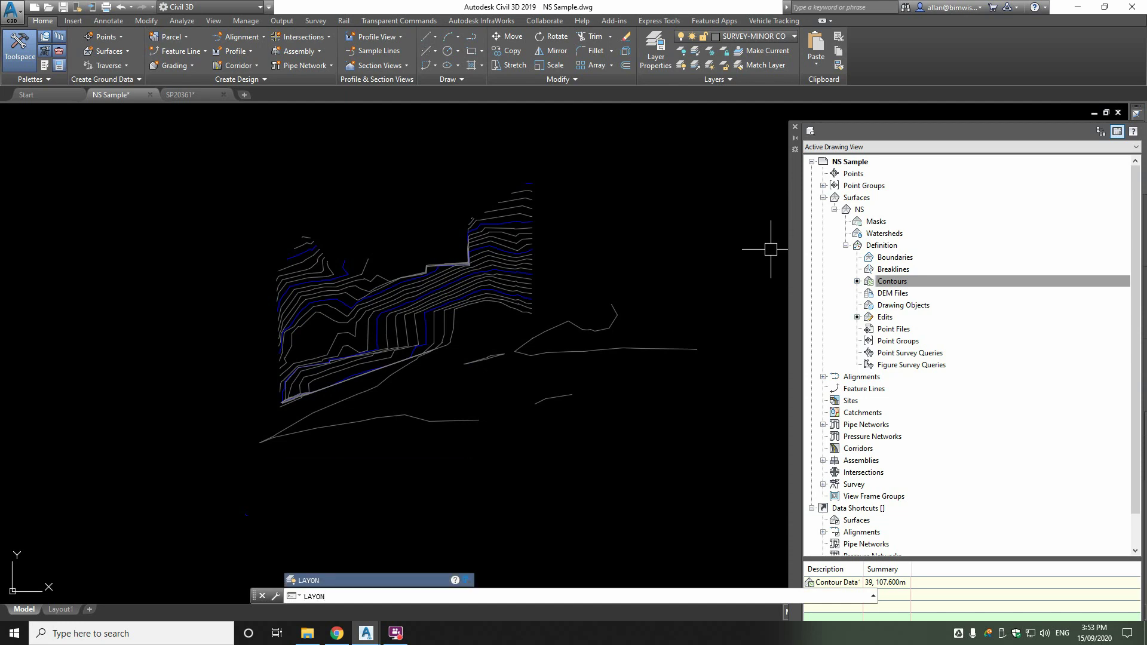
{"action": "key", "text": "Return"}
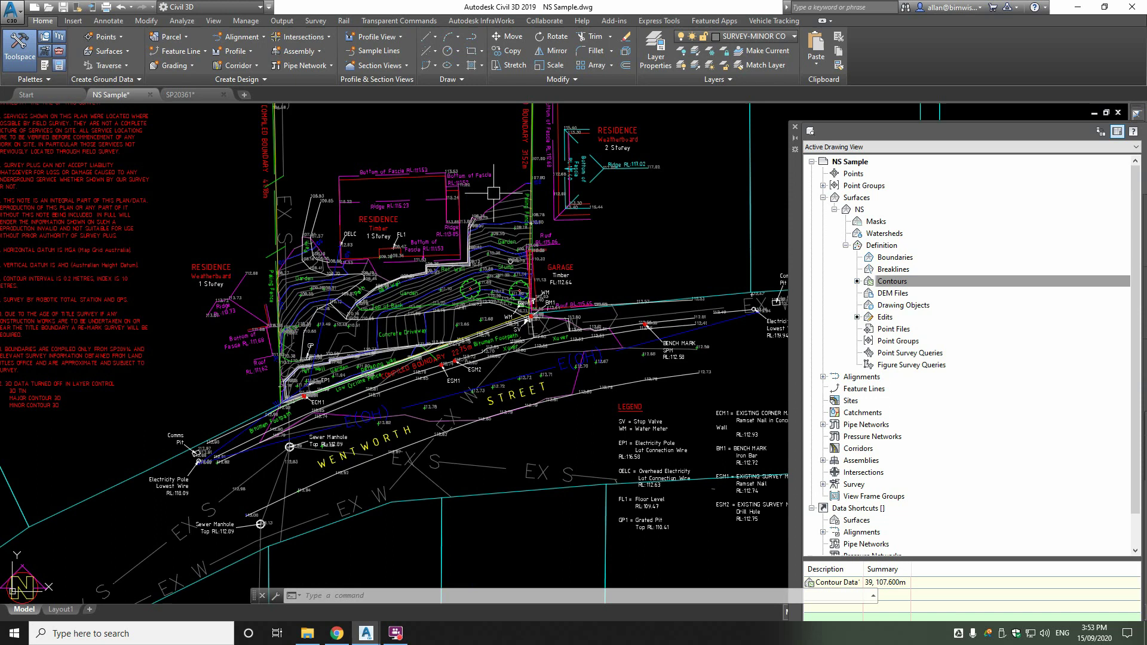
{"action": "scroll", "coordinate": [494, 192], "scroll_direction": "up", "scroll_amount": 8}
{"action": "scroll", "coordinate": [504, 192], "scroll_direction": "down", "scroll_amount": 3}
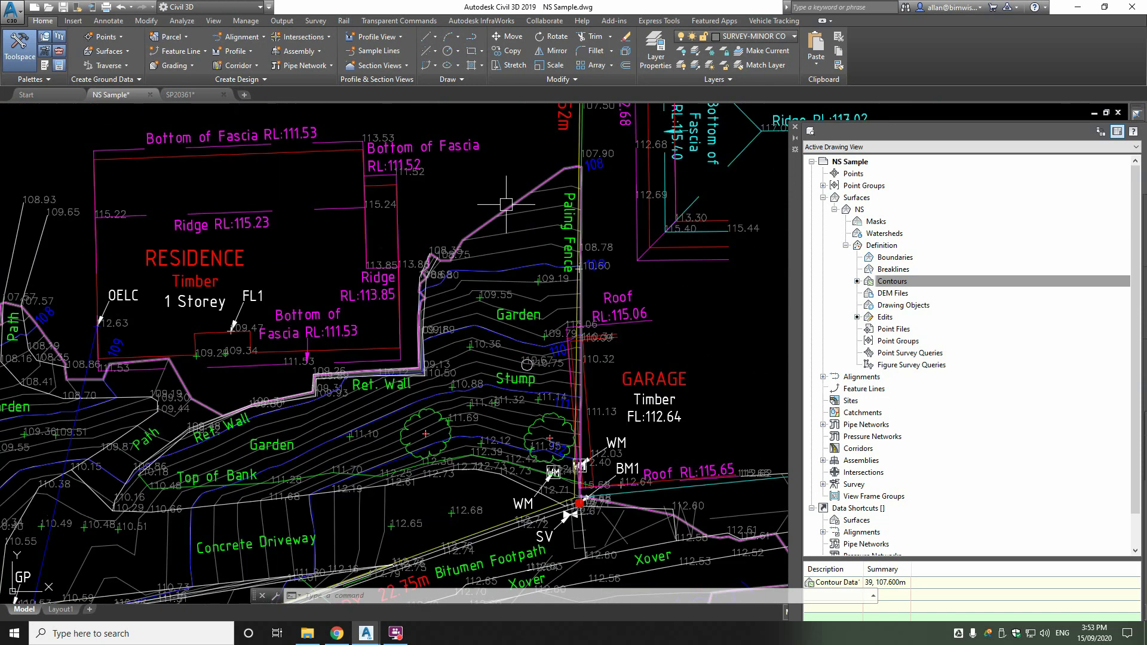
{"action": "scroll", "coordinate": [506, 204], "scroll_direction": "down", "scroll_amount": 2}
Step: Select the NS surface through its Contours entry and a contour in the drawing
{"action": "left_click", "coordinate": [720, 202]}
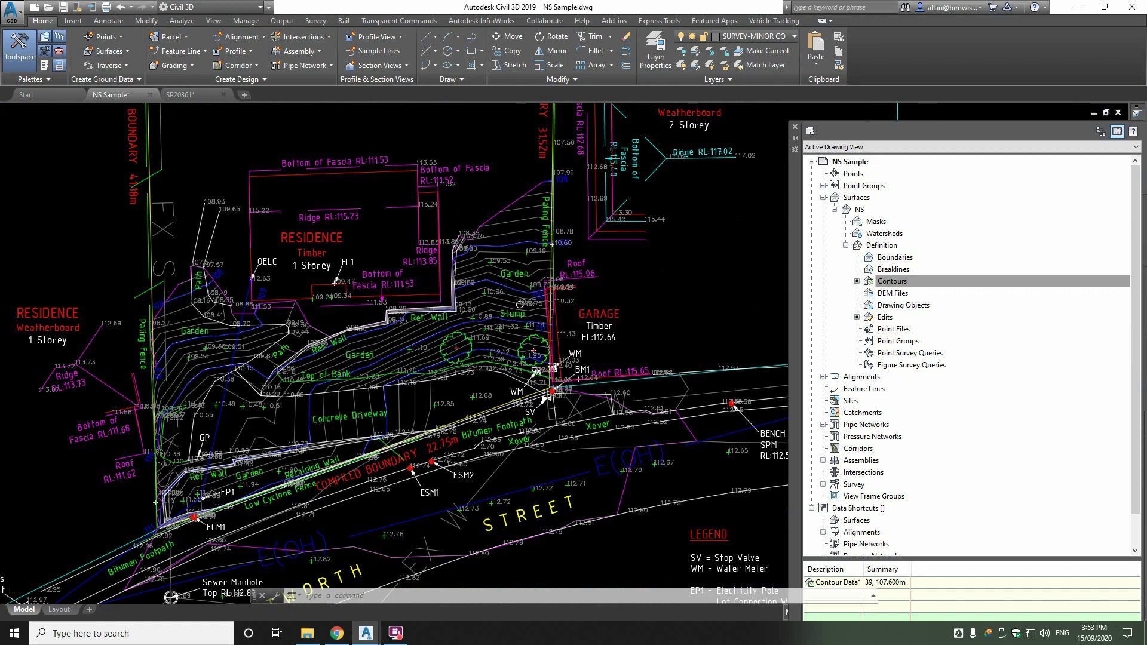
{"action": "scroll", "coordinate": [529, 245], "scroll_direction": "up", "scroll_amount": 5}
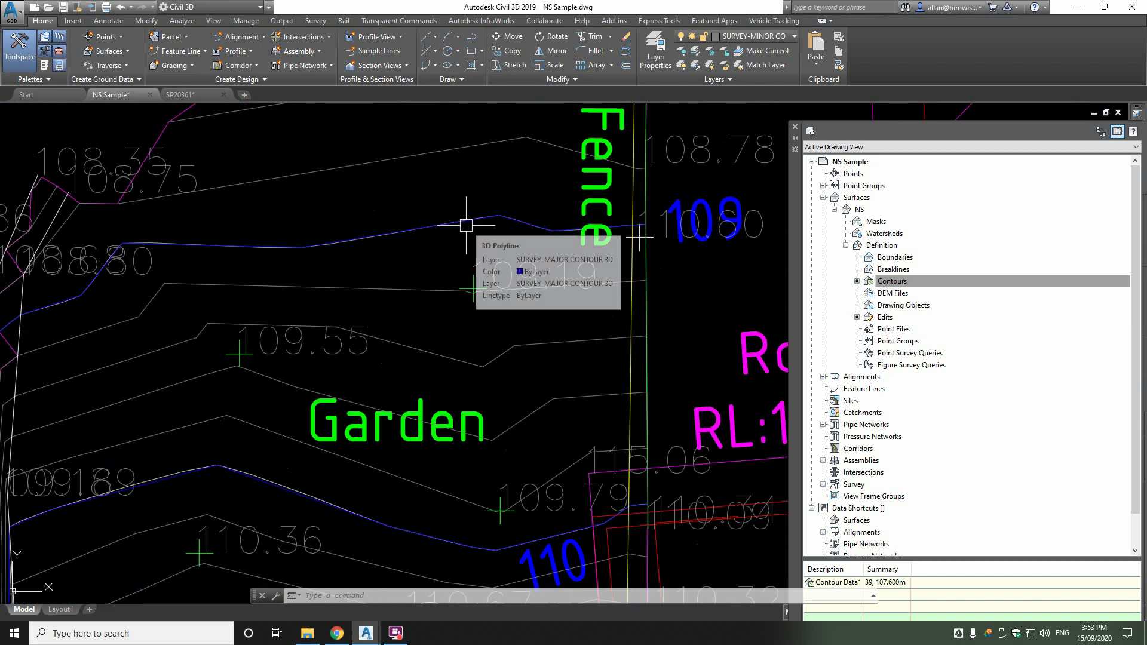
{"action": "scroll", "coordinate": [466, 225], "scroll_direction": "down", "scroll_amount": 3}
{"action": "left_click", "coordinate": [849, 266]}
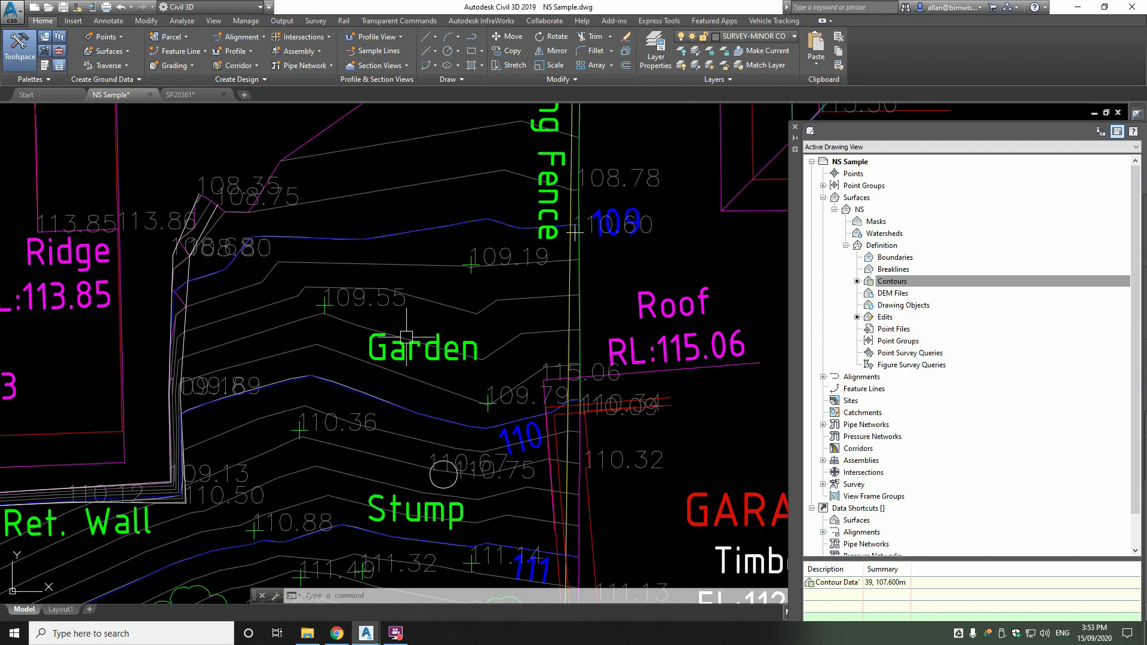
{"action": "scroll", "coordinate": [333, 384], "scroll_direction": "up", "scroll_amount": 10}
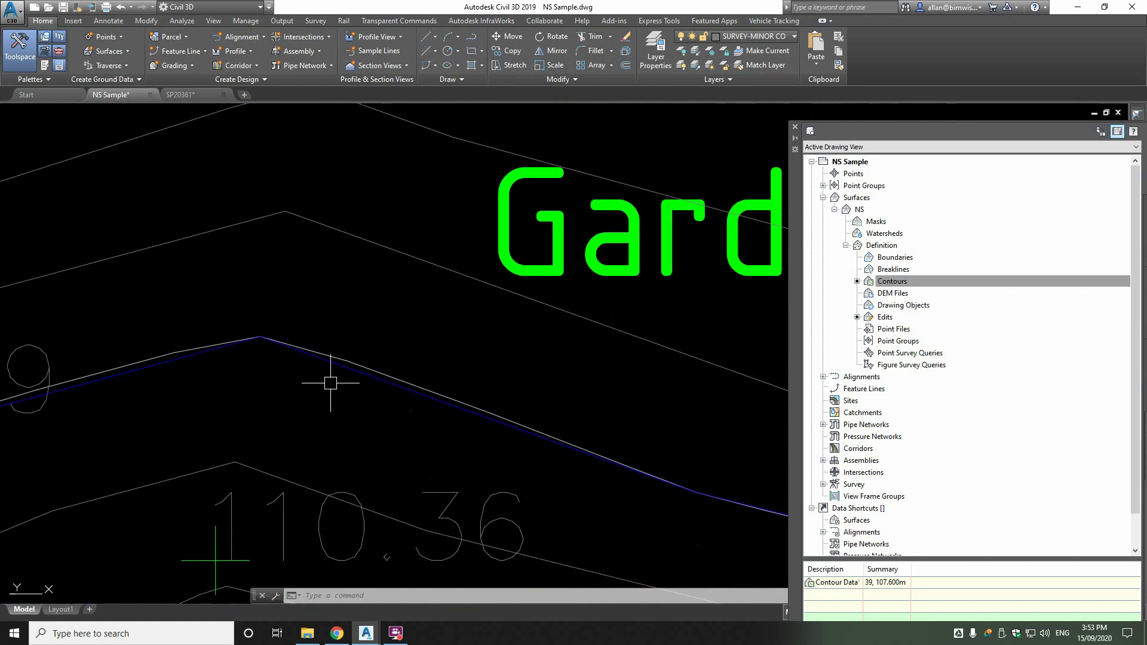
{"action": "left_click", "coordinate": [362, 356]}
{"action": "scroll", "coordinate": [362, 356], "scroll_direction": "down", "scroll_amount": 8}
{"action": "scroll", "coordinate": [365, 353], "scroll_direction": "up", "scroll_amount": 4}
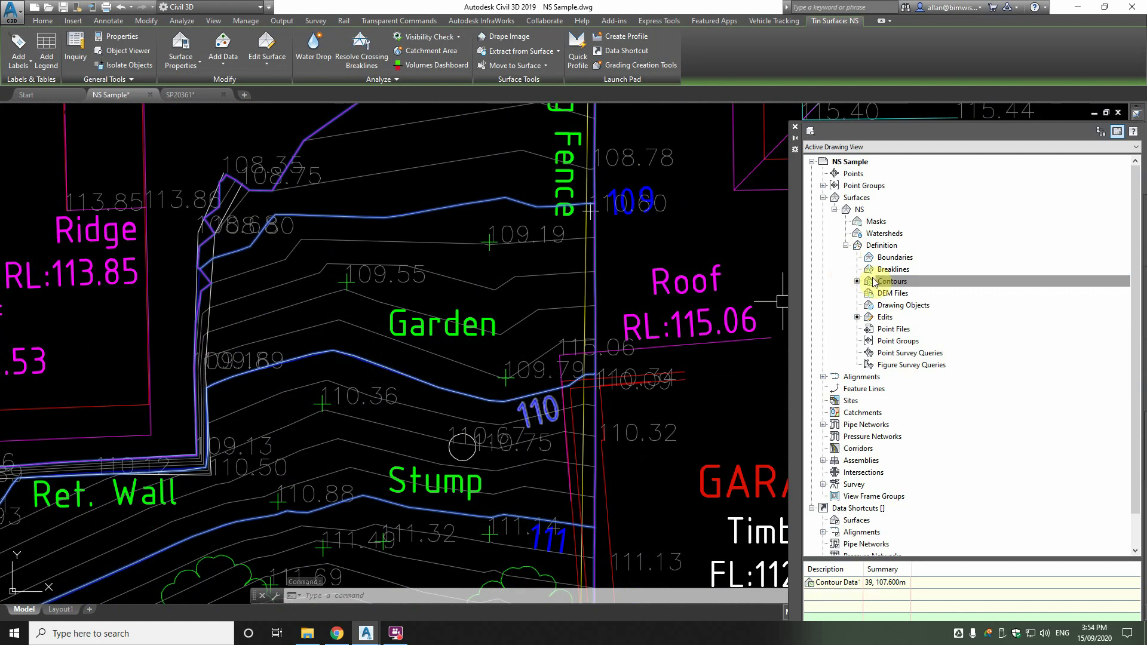
Step: Turn off Border visibility in the NS surface's Contours - Existing 1m style
{"action": "left_click", "coordinate": [859, 210]}
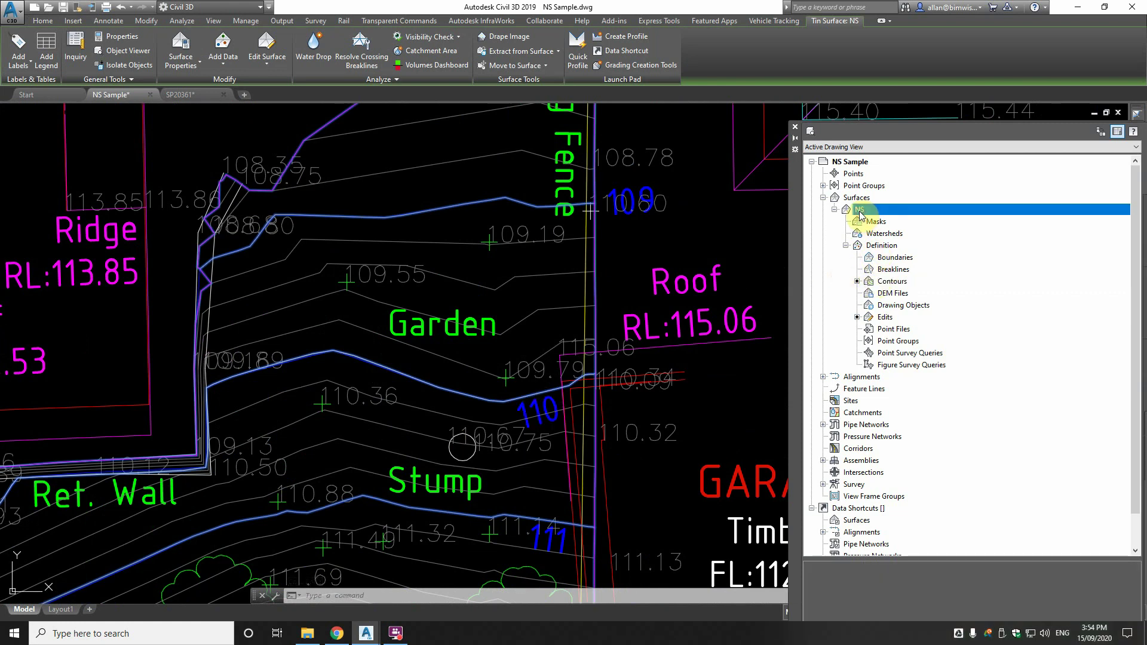
{"action": "right_click", "coordinate": [860, 213]}
{"action": "left_click", "coordinate": [893, 230]}
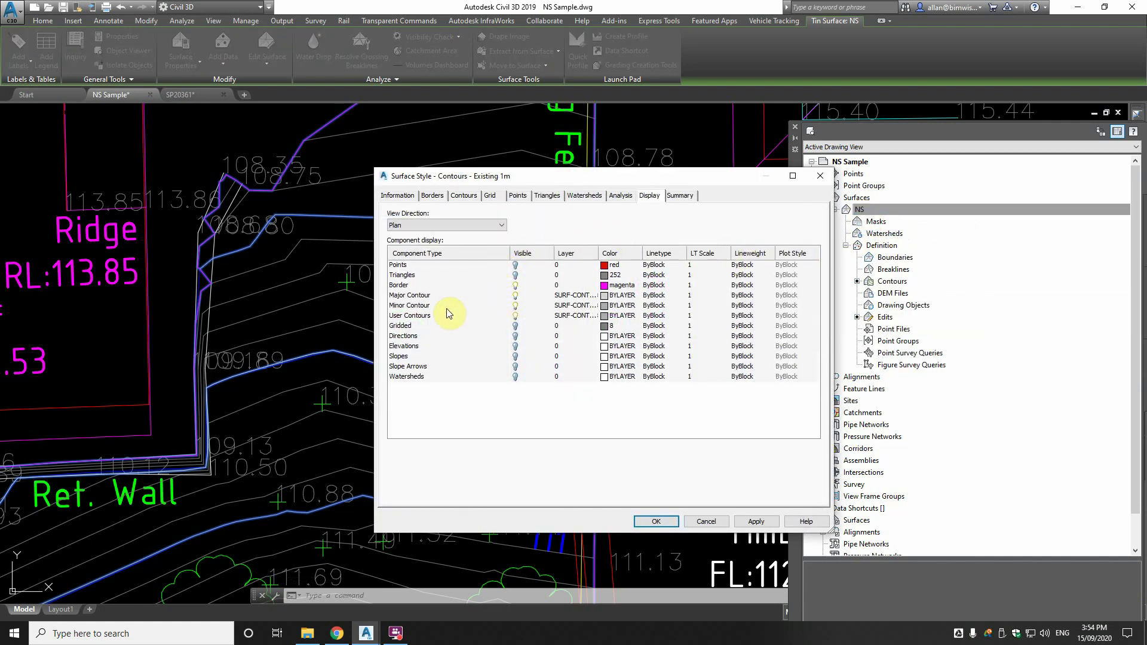
{"action": "left_click", "coordinate": [516, 287]}
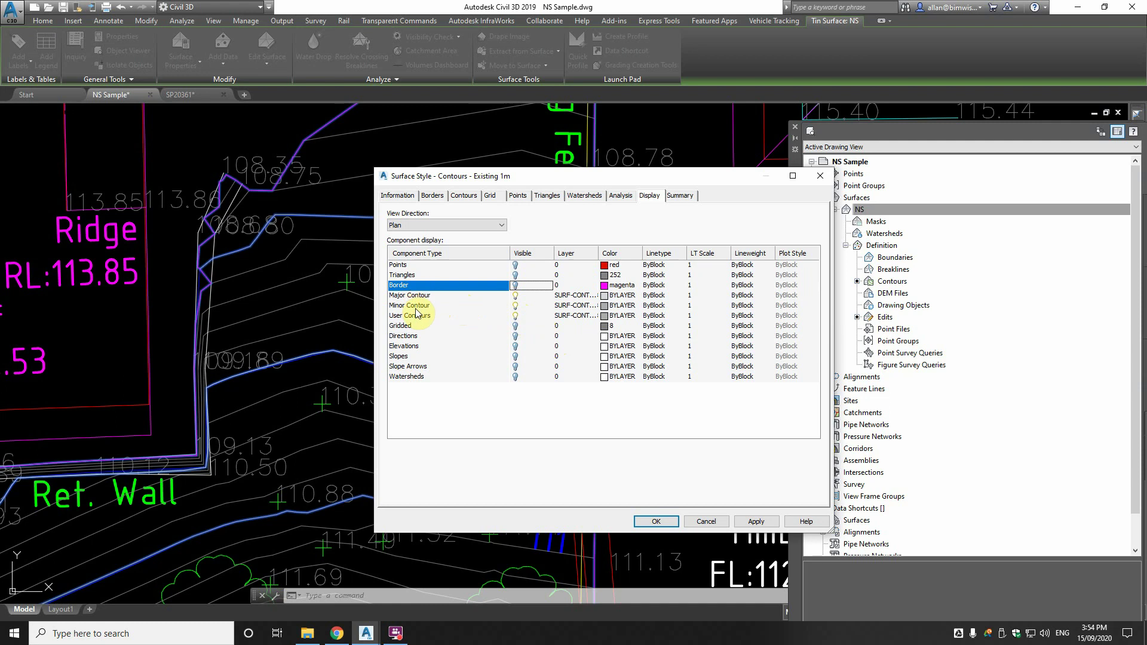
{"action": "left_click", "coordinate": [656, 521]}
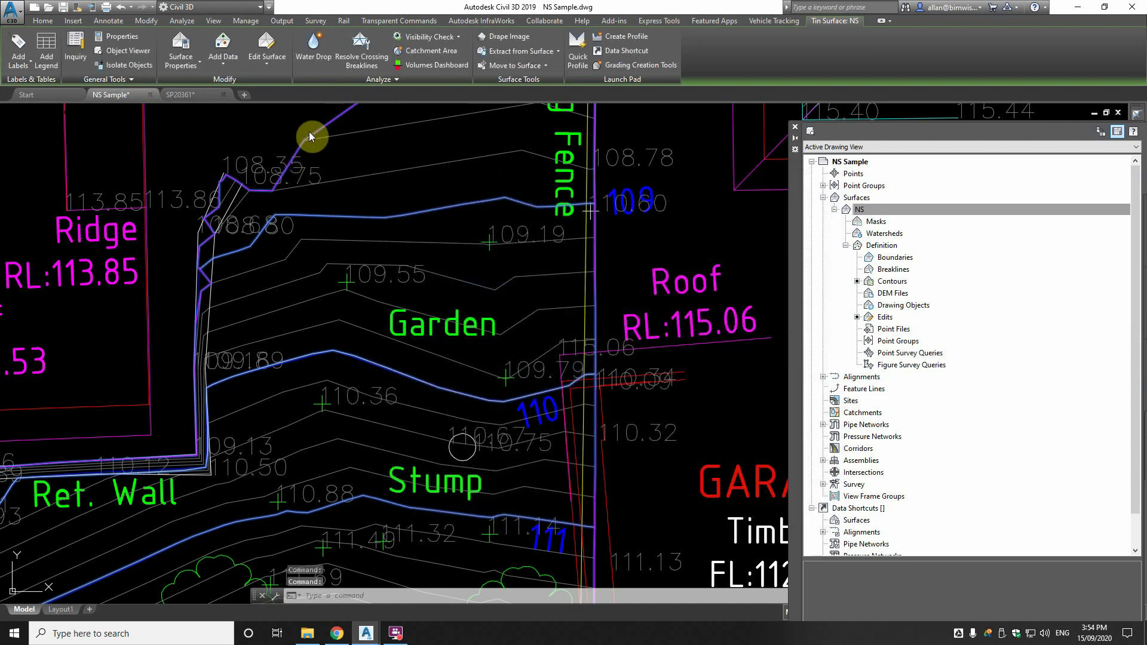
{"action": "middle_click_drag", "start_coordinate": [386, 161], "coordinate": [383, 258]}
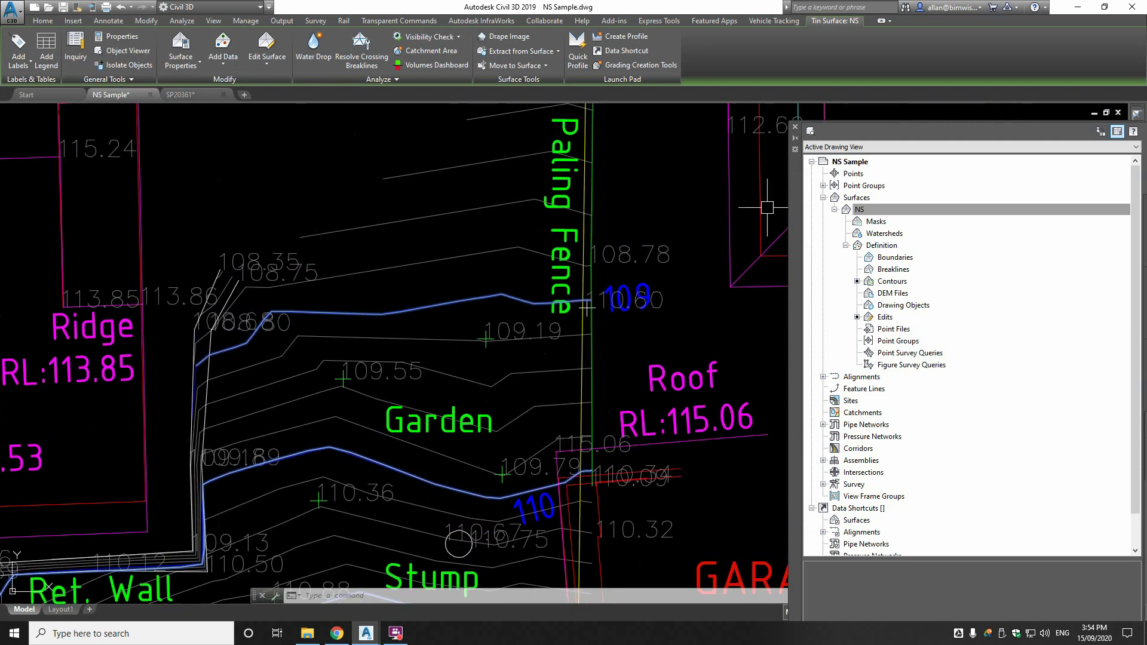
{"action": "left_click", "coordinate": [856, 208]}
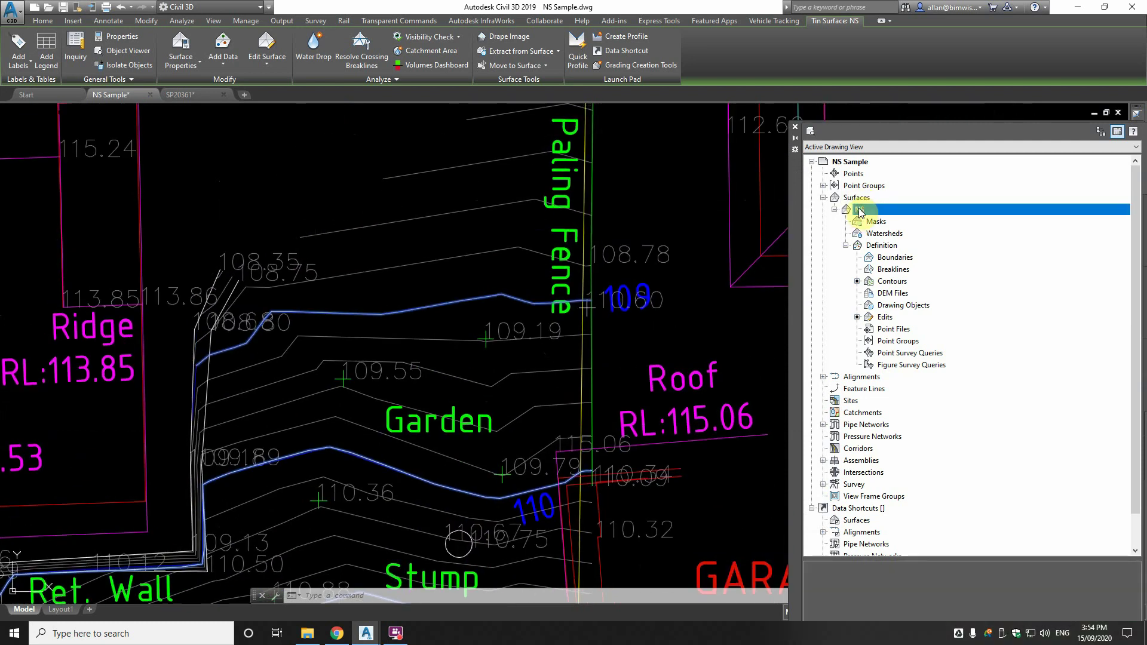
Step: Change the NS surface style to Contours - Existing 0.2m, then deselect it
{"action": "right_click", "coordinate": [858, 212]}
{"action": "left_click", "coordinate": [867, 216]}
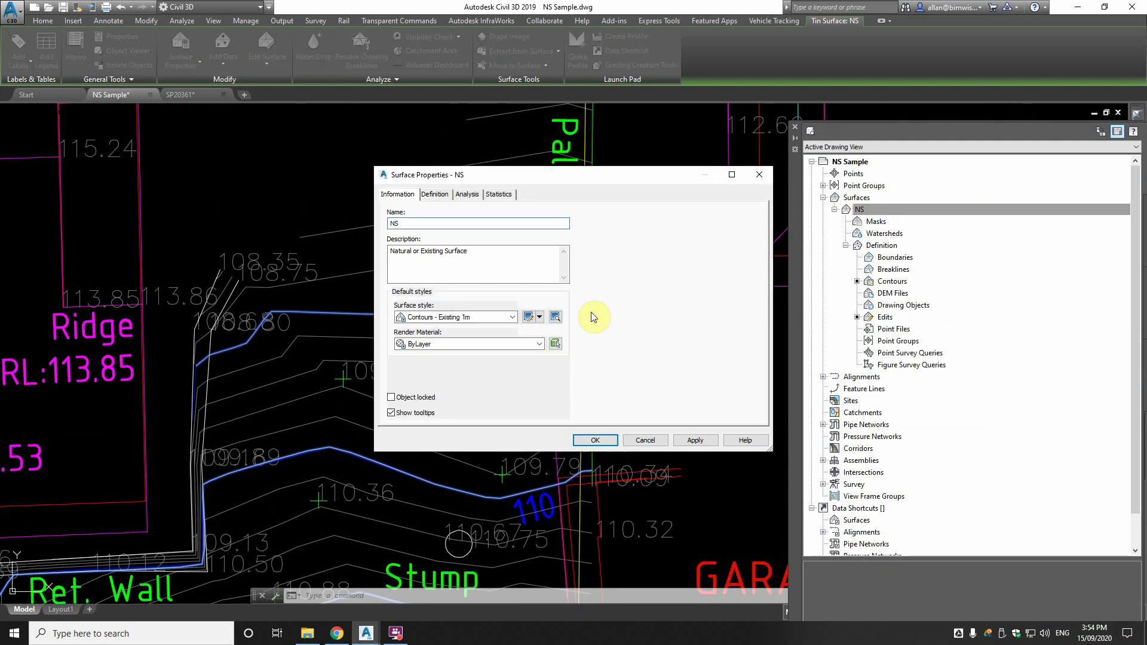
{"action": "left_click", "coordinate": [512, 316]}
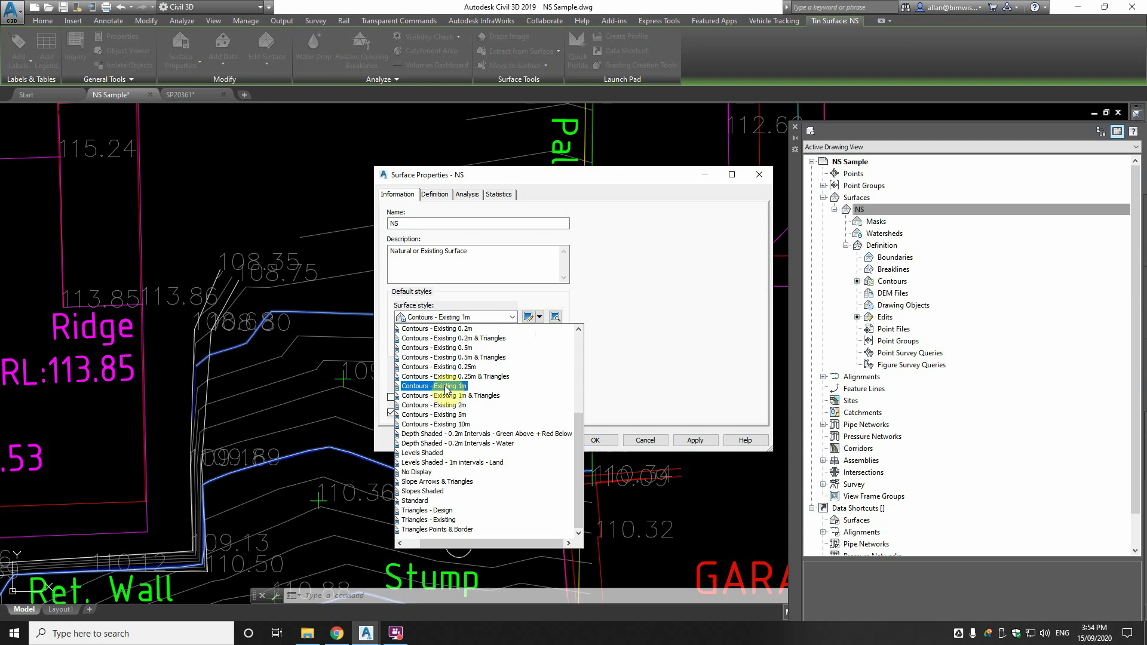
{"action": "left_click", "coordinate": [452, 329]}
{"action": "left_click", "coordinate": [595, 441]}
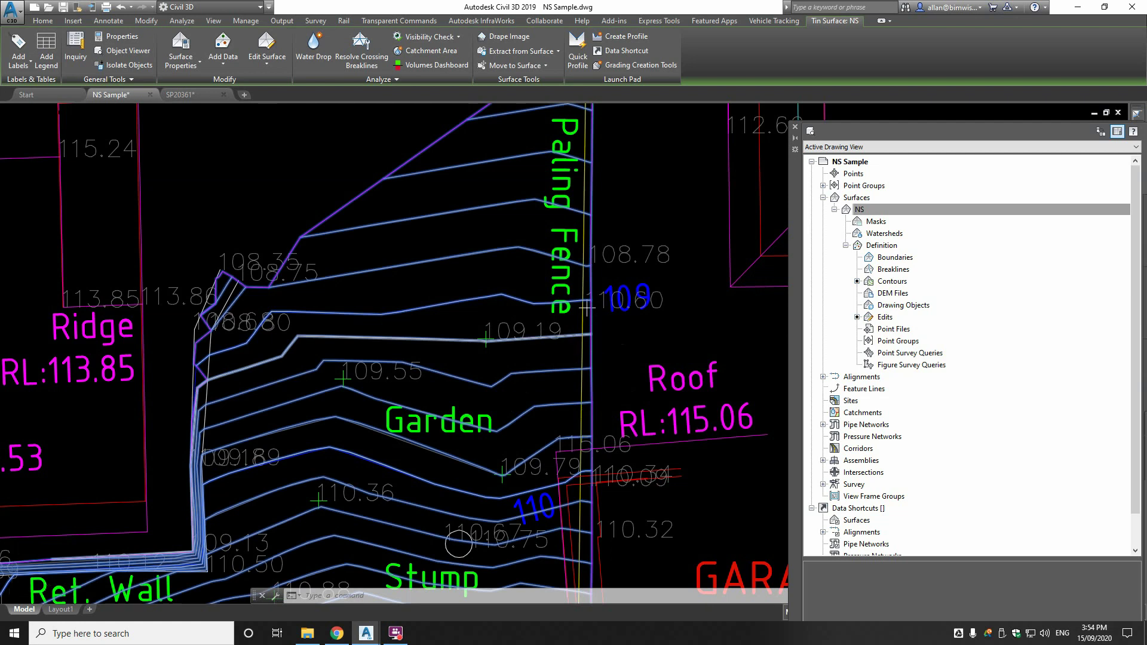
{"action": "scroll", "coordinate": [334, 410], "scroll_direction": "up", "scroll_amount": 2}
{"action": "scroll", "coordinate": [527, 362], "scroll_direction": "down", "scroll_amount": 2}
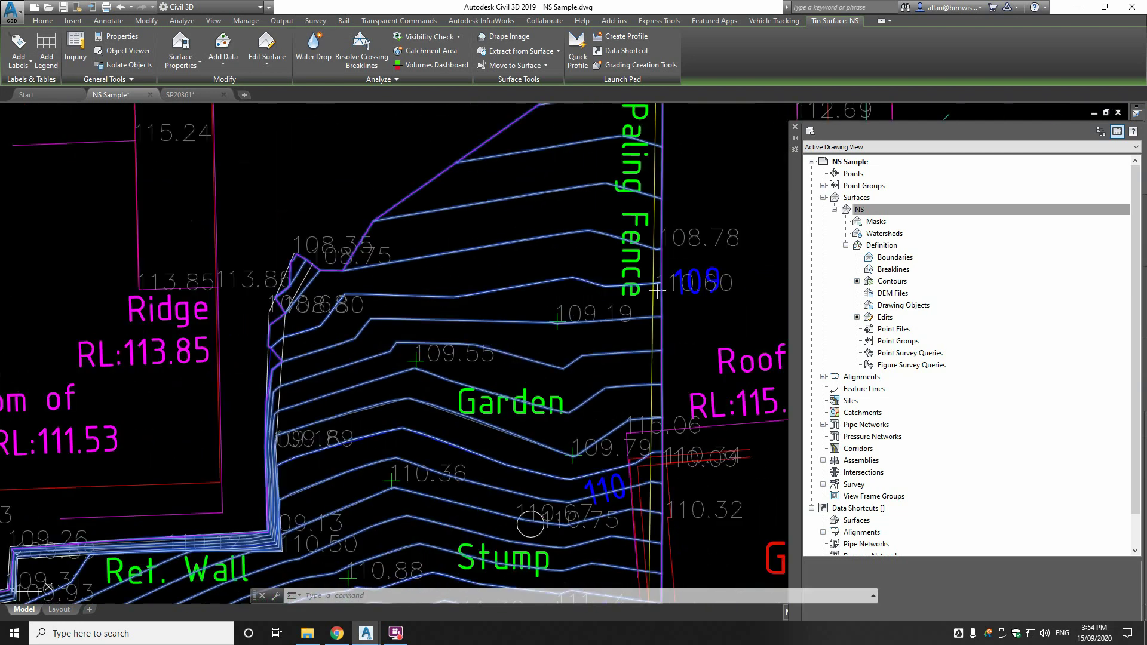
{"action": "key", "text": "Escape"}
{"action": "scroll", "coordinate": [549, 356], "scroll_direction": "down", "scroll_amount": 2}
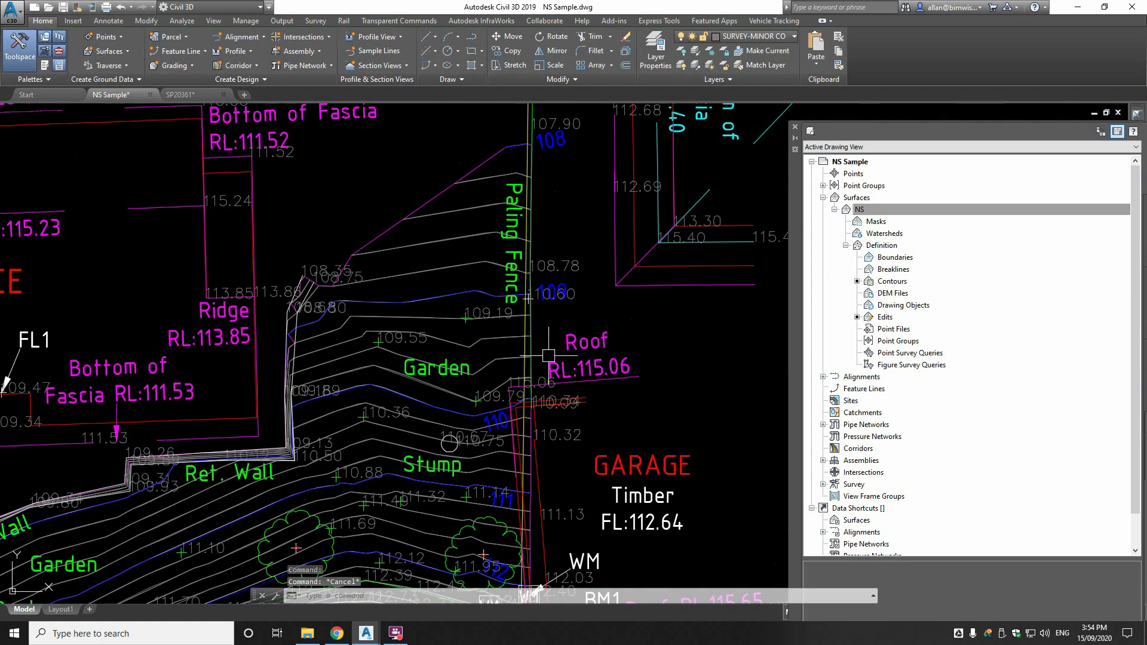
Step: Turn off the SURVEY-MINOR CONTOUR 3D layer in Layer Properties Manager, alongside SURVEY-MAJOR
{"action": "type", "text": "LA"}
{"action": "key", "text": "Return"}
{"action": "scroll", "coordinate": [532, 358], "scroll_direction": "down", "scroll_amount": 18}
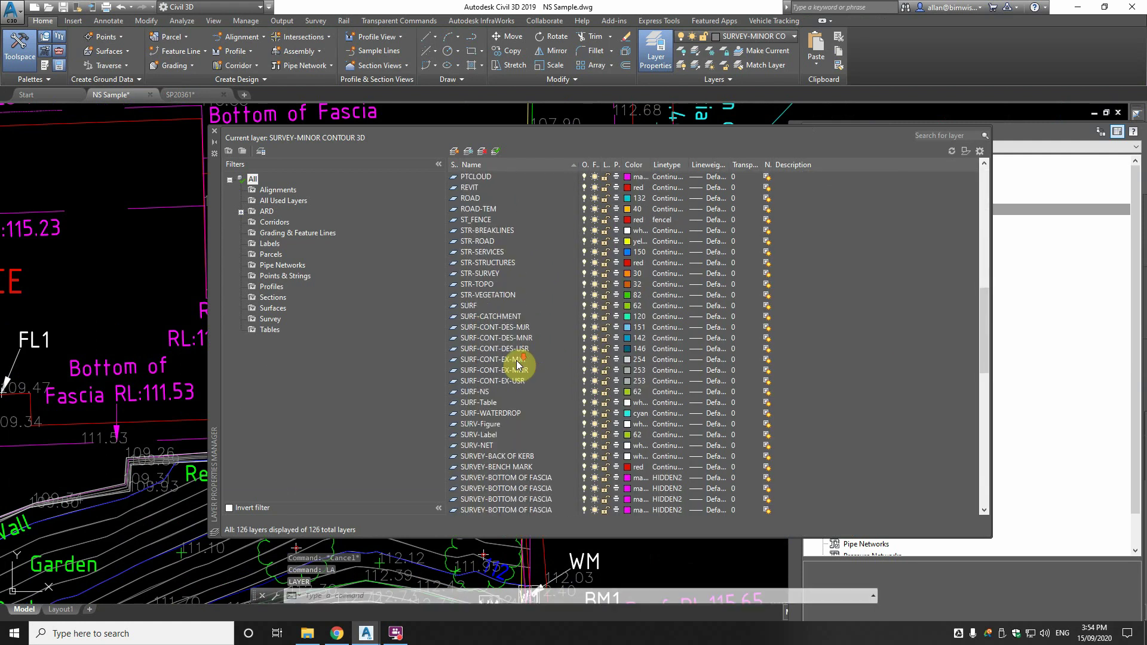
{"action": "left_click", "coordinate": [576, 381]}
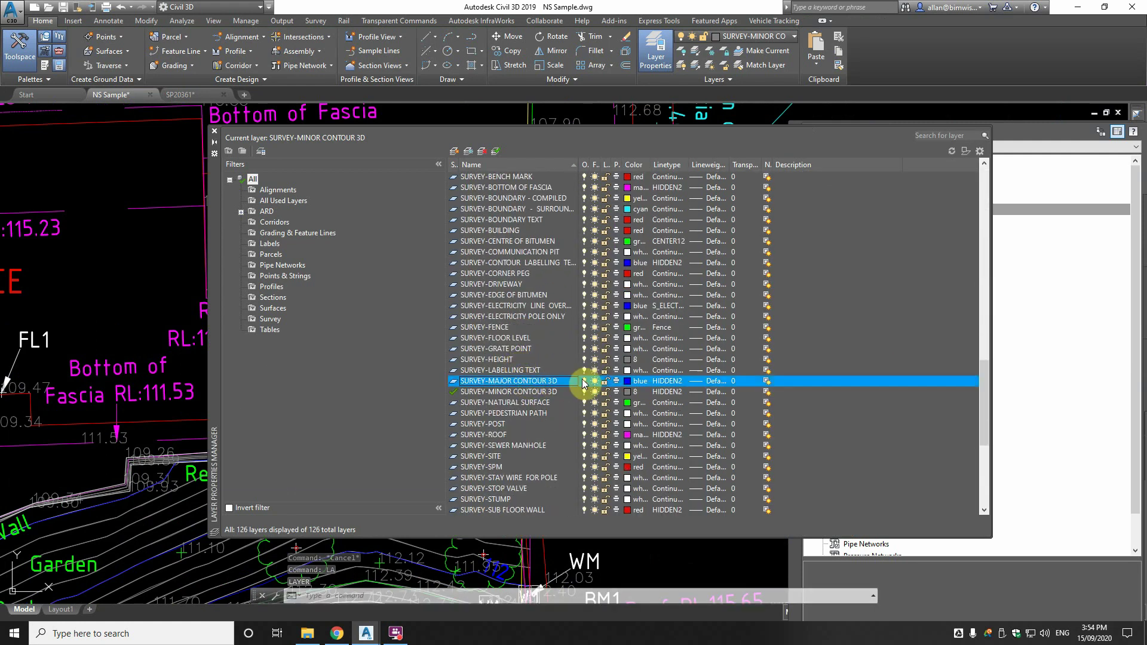
{"action": "left_click", "coordinate": [584, 393]}
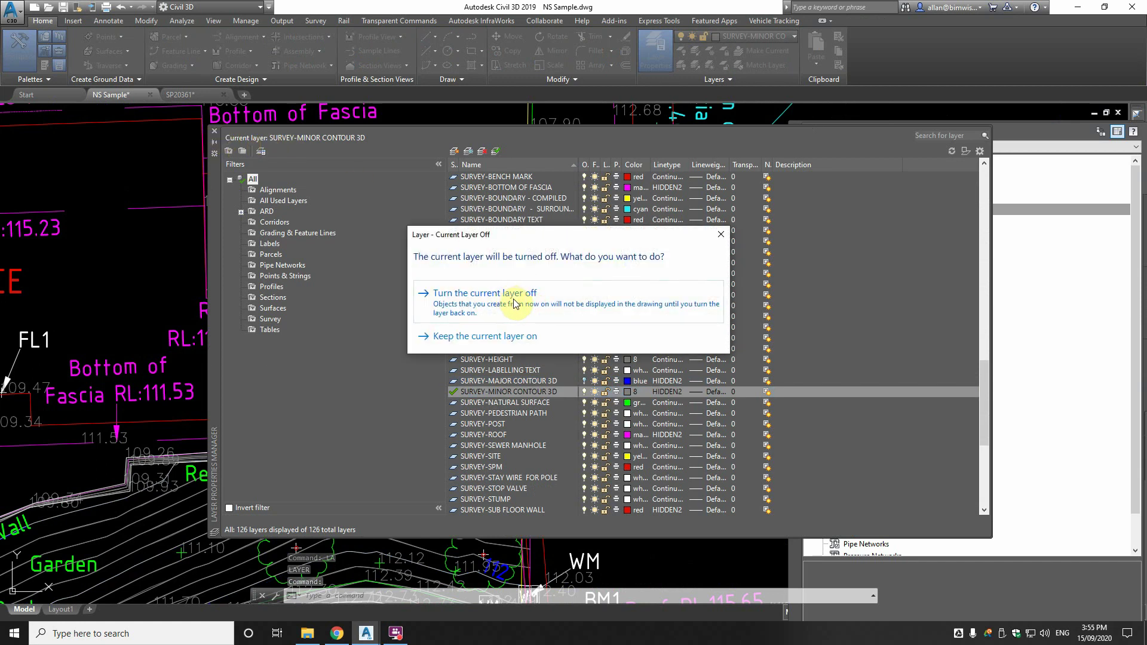
{"action": "left_click", "coordinate": [515, 305]}
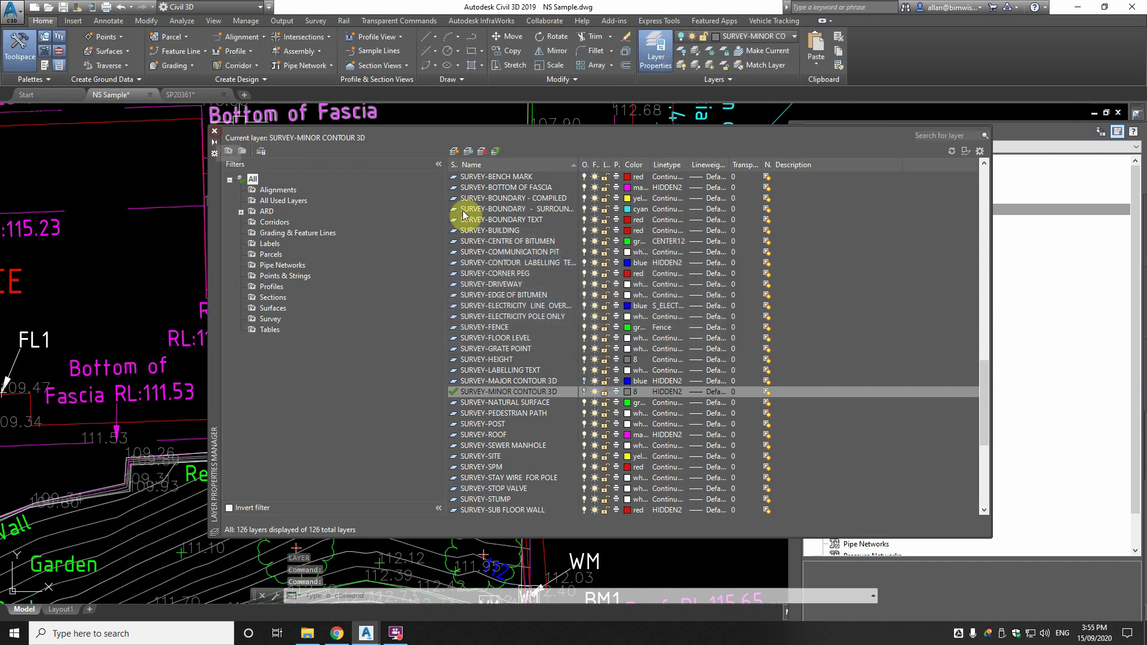
{"action": "scroll", "coordinate": [509, 263], "scroll_direction": "down", "scroll_amount": 3}
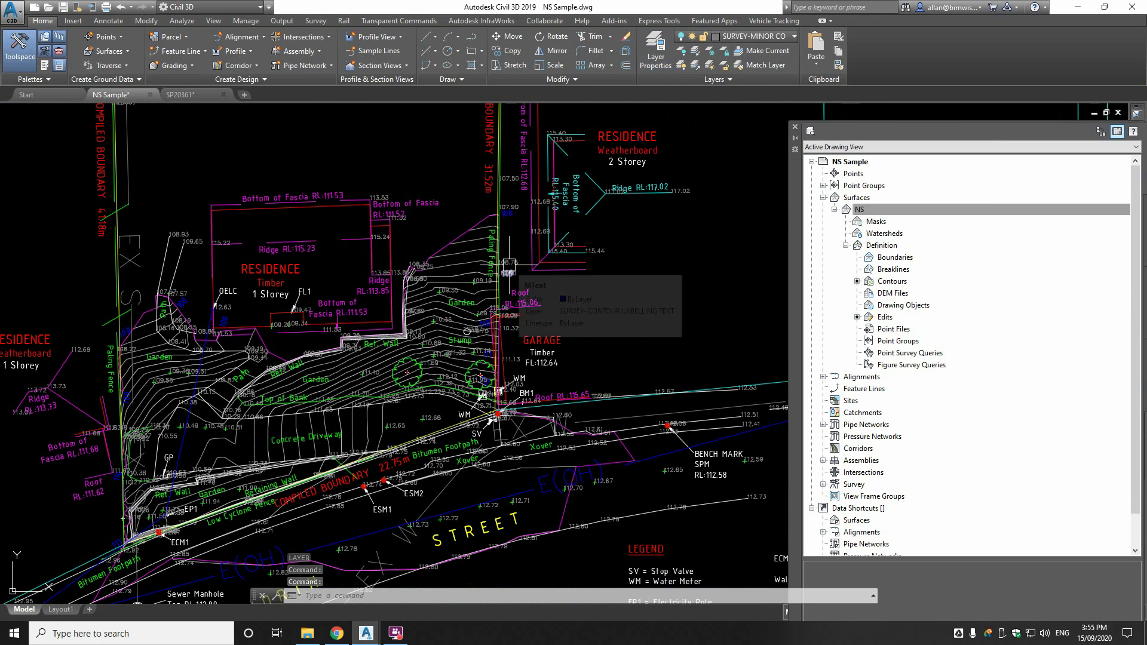
Step: Tilt the plan into a 3D view with 3DORBIT
{"action": "type", "text": "3odirbit"}
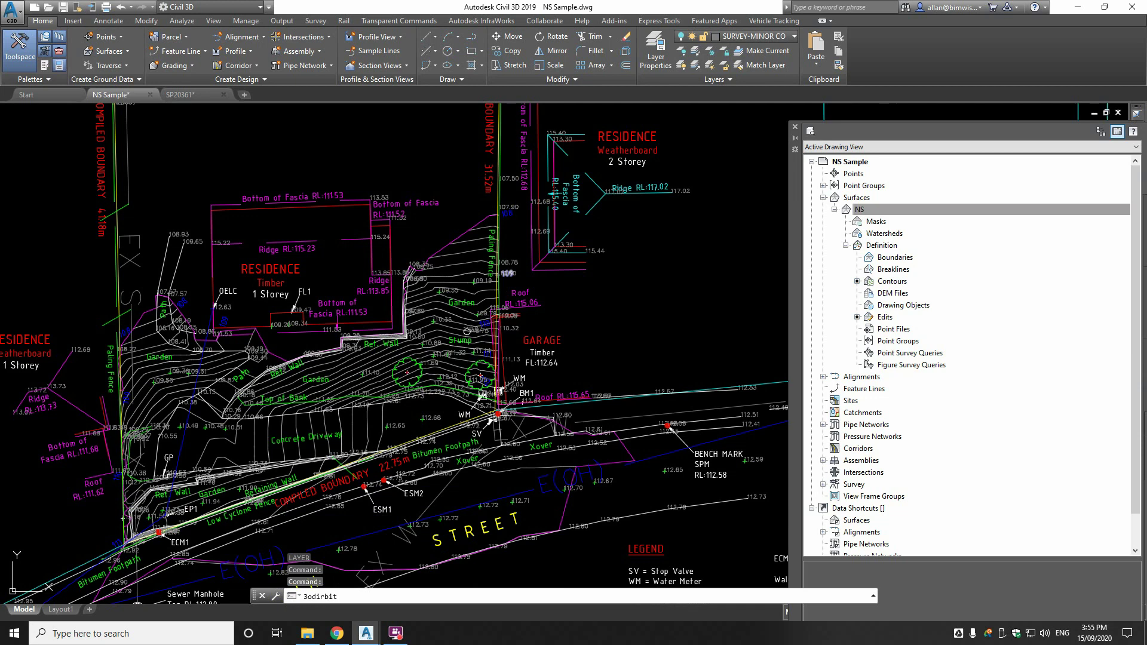
{"action": "key", "text": "Return"}
{"action": "mouse_move", "coordinate": [497, 469]}
{"action": "left_mouse_down"}
{"action": "mouse_move", "coordinate": [485, 475]}
{"action": "mouse_move", "coordinate": [427, 415]}
{"action": "mouse_move", "coordinate": [491, 294]}
{"action": "mouse_move", "coordinate": [474, 202]}
{"action": "mouse_move", "coordinate": [474, 376]}
{"action": "mouse_move", "coordinate": [461, 335]}
{"action": "mouse_move", "coordinate": [440, 351]}
{"action": "mouse_move", "coordinate": [423, 341]}
{"action": "left_mouse_up"}
{"action": "right_click", "coordinate": [433, 345]}
{"action": "left_click", "coordinate": [457, 352]}
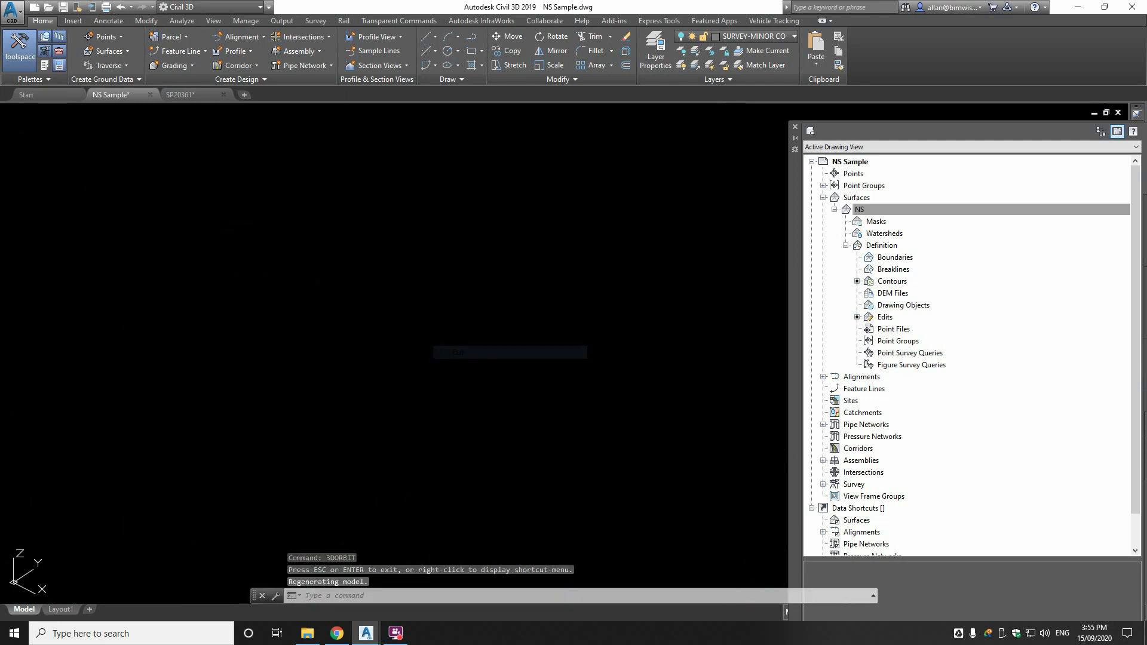
Step: Switch the visual style to Realistic with SHADEMODE
{"action": "type", "text": "shadem"}
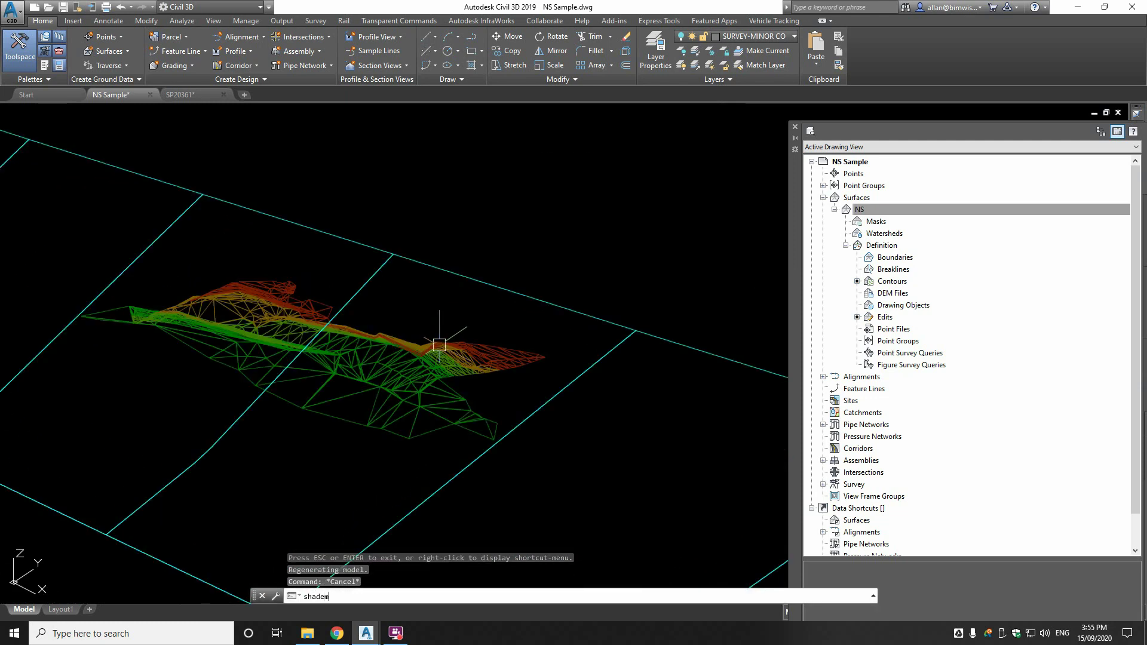
{"action": "type", "text": "ode"}
{"action": "key", "text": "Return"}
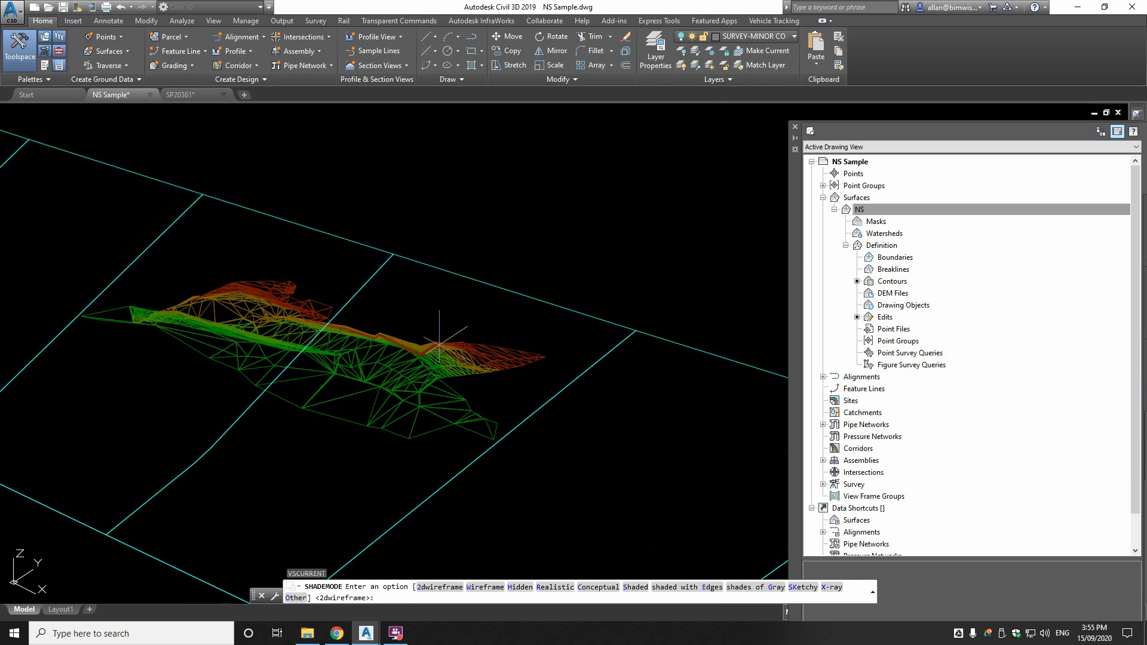
{"action": "key", "text": "Return"}
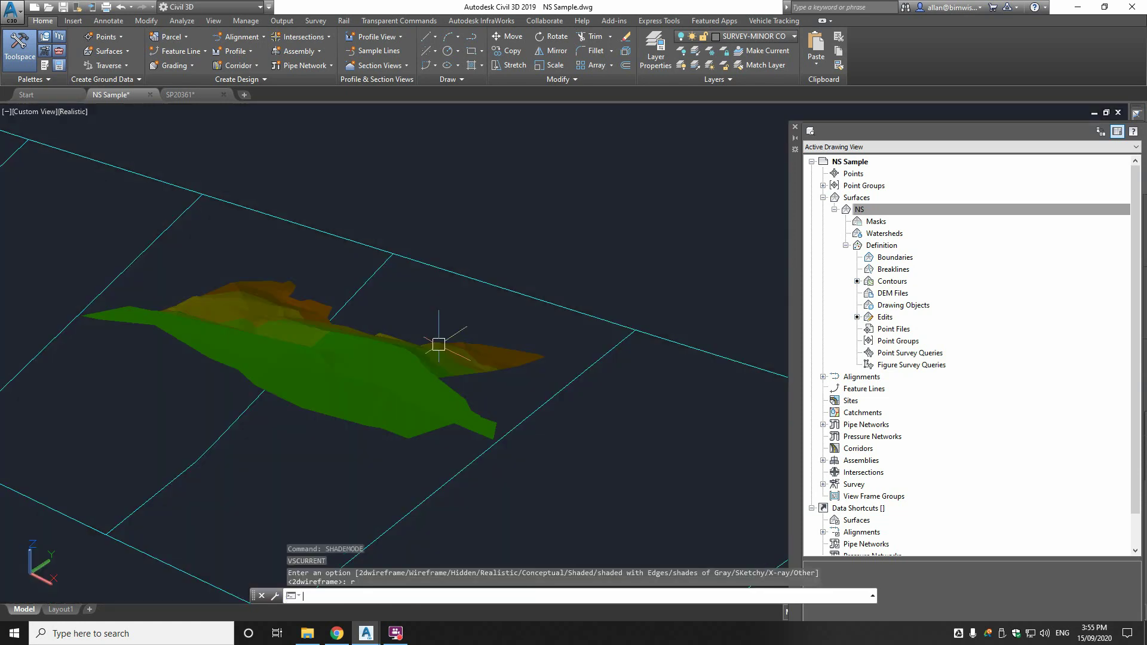
{"action": "middle_click_drag", "start_coordinate": [439, 344], "coordinate": [298, 325], "text": "shift"}
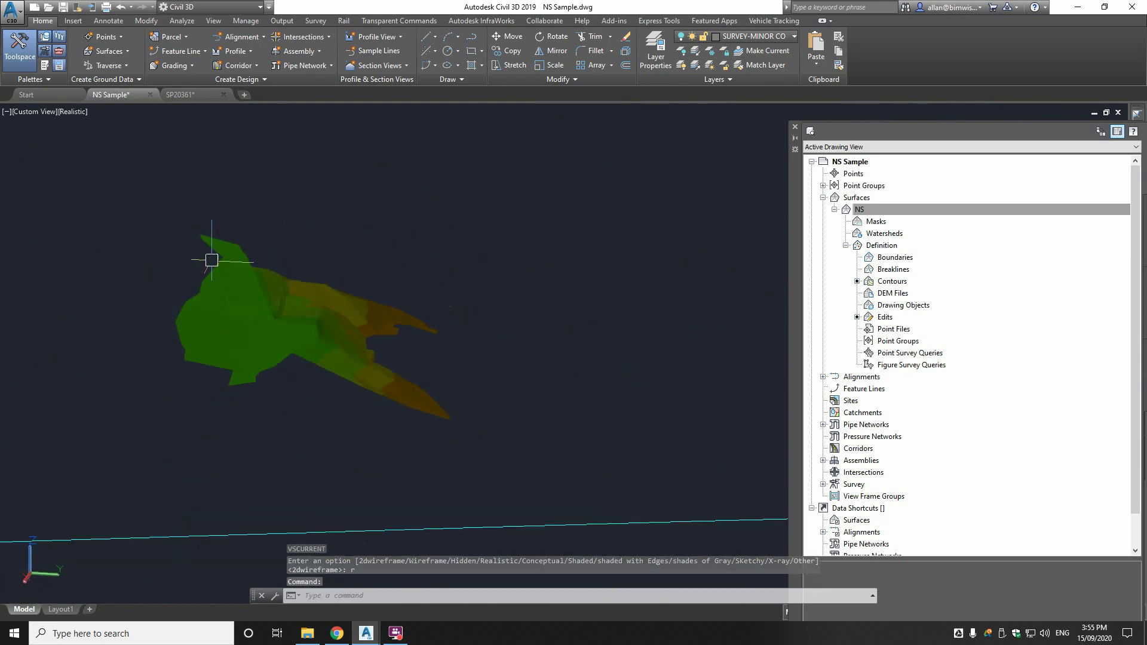
Step: Orbit and zoom around the shaded NS terrain to inspect its shape
{"action": "scroll", "coordinate": [251, 338], "scroll_direction": "up", "scroll_amount": 3}
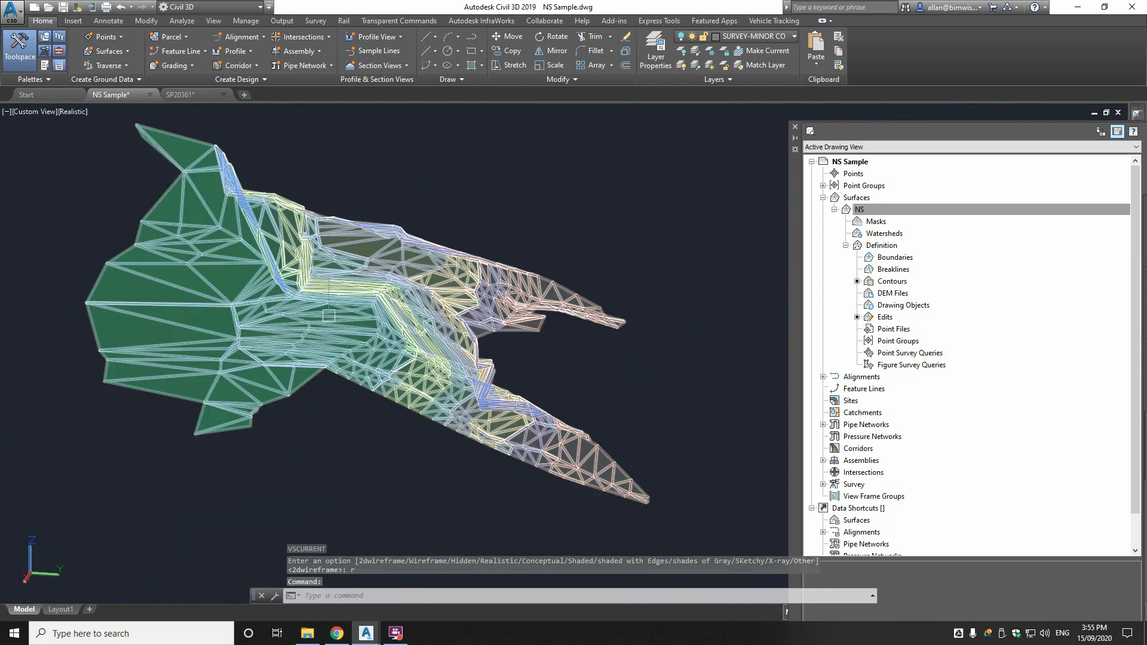
{"action": "scroll", "coordinate": [343, 283], "scroll_direction": "up", "scroll_amount": 4}
{"action": "mouse_move", "coordinate": [345, 279]}
{"action": "middle_mouse_down", "text": "shift"}
{"action": "mouse_move", "coordinate": [351, 258]}
{"action": "mouse_move", "coordinate": [324, 292]}
{"action": "middle_mouse_up", "text": "shift"}
{"action": "scroll", "coordinate": [486, 248], "scroll_direction": "down", "scroll_amount": 10}
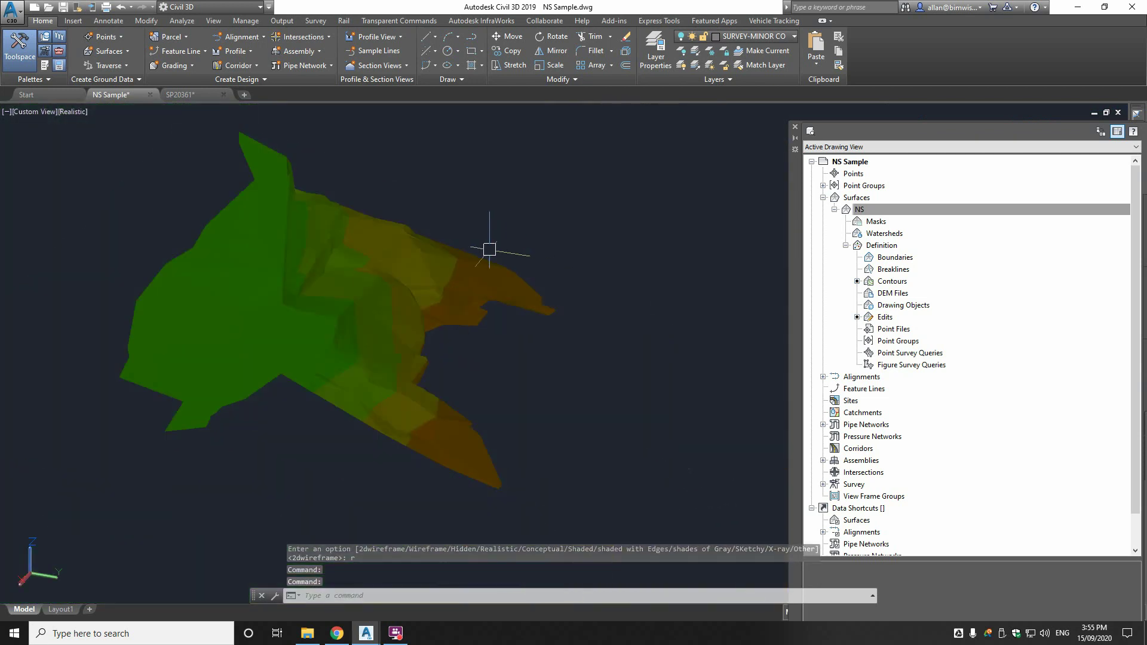
{"action": "mouse_move", "coordinate": [442, 328]}
{"action": "middle_mouse_down", "text": "shift"}
{"action": "mouse_move", "coordinate": [512, 410]}
{"action": "mouse_move", "coordinate": [661, 463]}
{"action": "mouse_move", "coordinate": [725, 456]}
{"action": "mouse_move", "coordinate": [594, 333]}
{"action": "mouse_move", "coordinate": [564, 341]}
{"action": "middle_mouse_up", "text": "shift"}
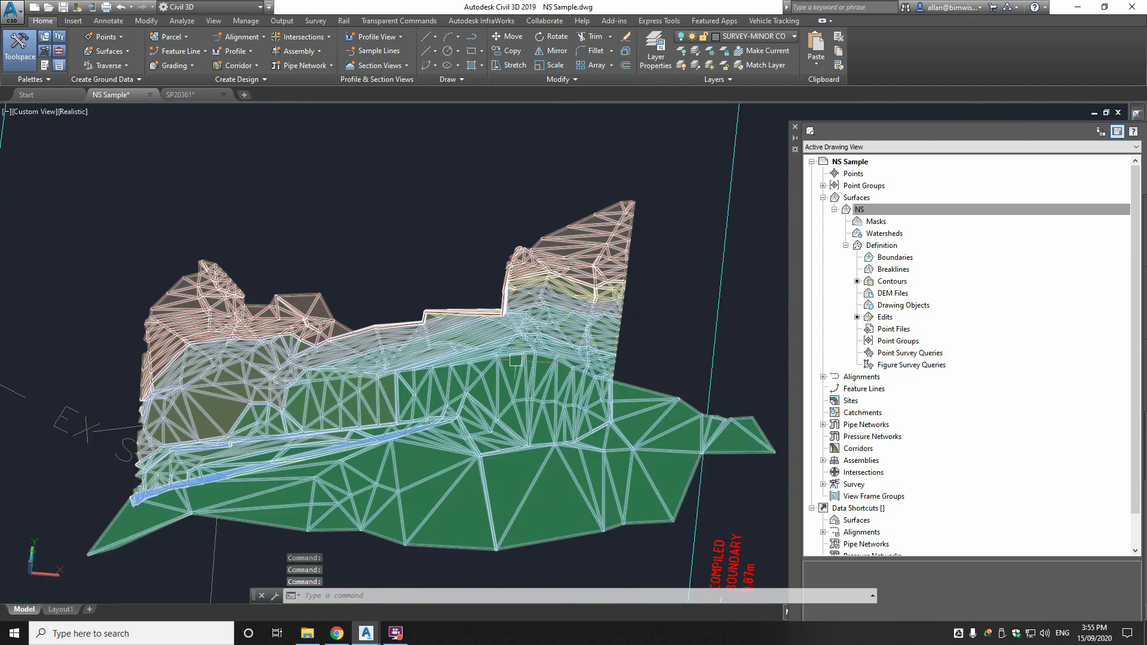
{"action": "scroll", "coordinate": [516, 361], "scroll_direction": "up", "scroll_amount": 4}
{"action": "scroll", "coordinate": [739, 267], "scroll_direction": "down", "scroll_amount": 5}
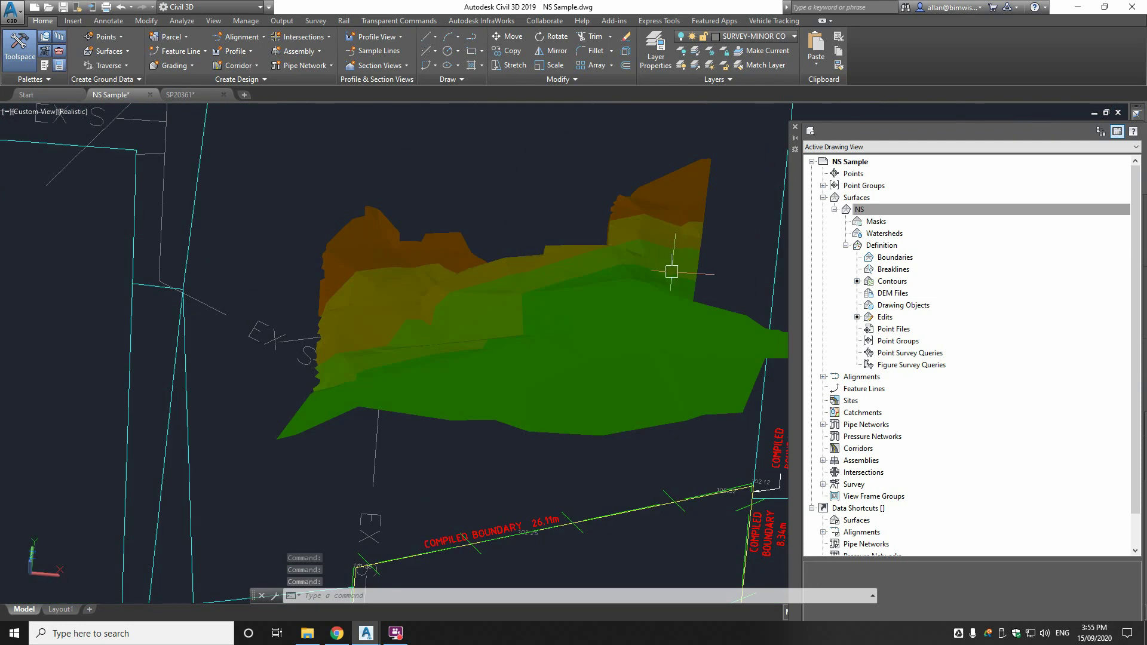
{"action": "mouse_move", "coordinate": [740, 267]}
{"action": "middle_mouse_down", "text": "shift"}
{"action": "mouse_move", "coordinate": [625, 303]}
{"action": "mouse_move", "coordinate": [486, 303]}
{"action": "mouse_move", "coordinate": [341, 271]}
{"action": "middle_mouse_up", "text": "shift"}
{"action": "scroll", "coordinate": [397, 249], "scroll_direction": "down", "scroll_amount": 3}
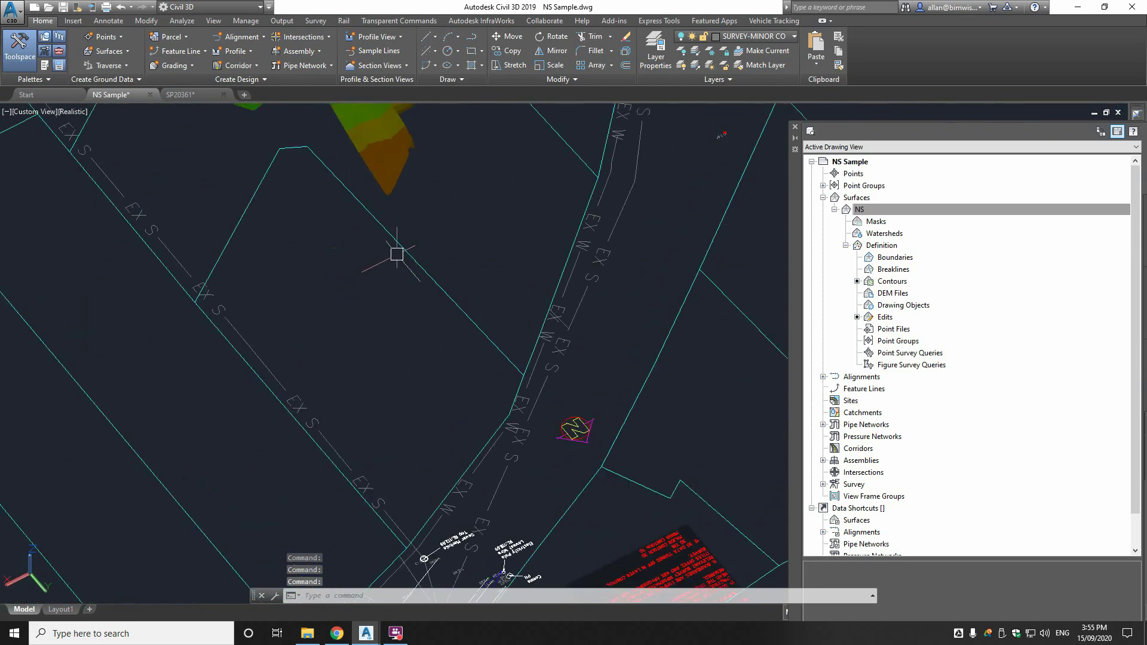
{"action": "scroll", "coordinate": [439, 341], "scroll_direction": "down", "scroll_amount": 3}
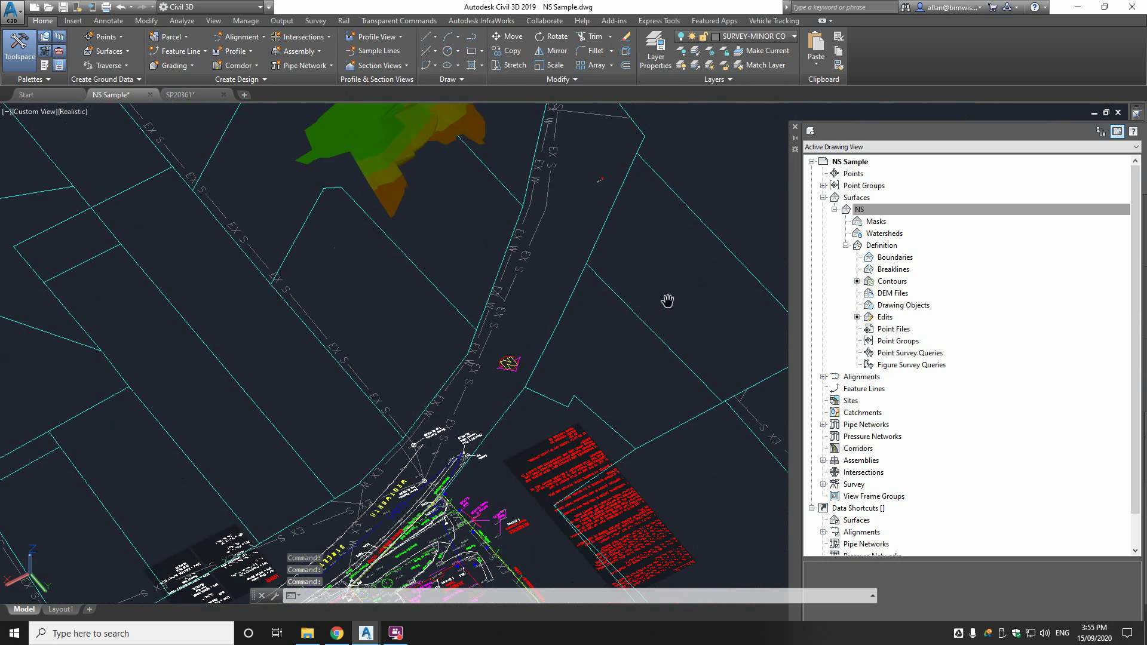
{"action": "right_click", "coordinate": [613, 320]}
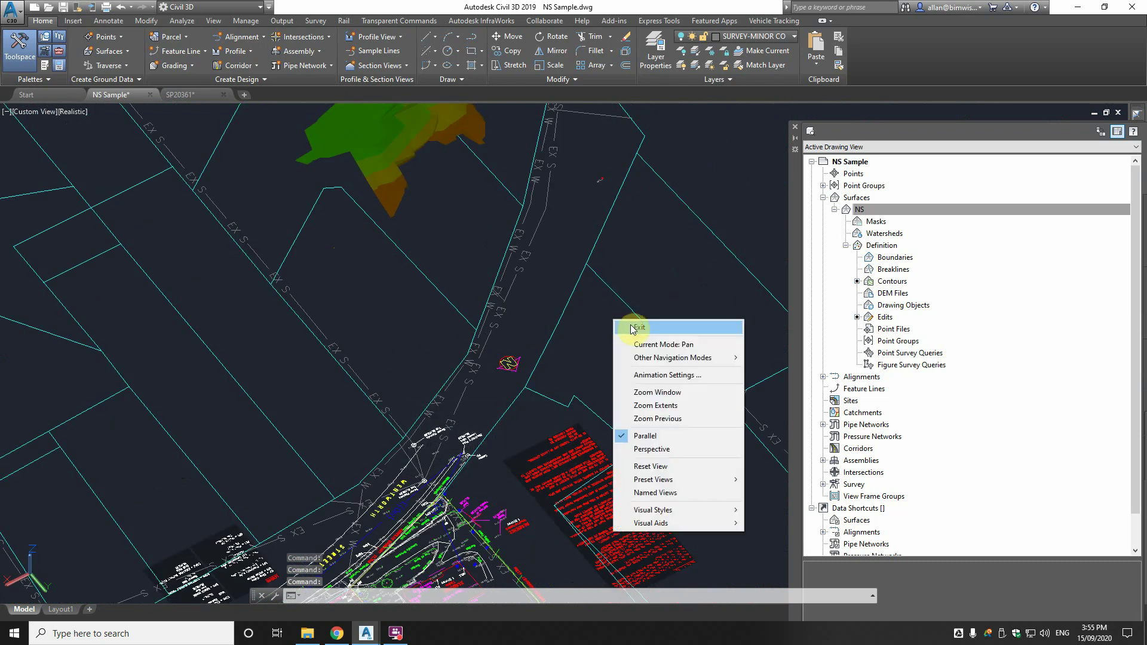
Step: Open 1145601.dwg in model space, dismissing the references warning, Drawing Units and lighting notice
{"action": "left_click", "coordinate": [625, 326]}
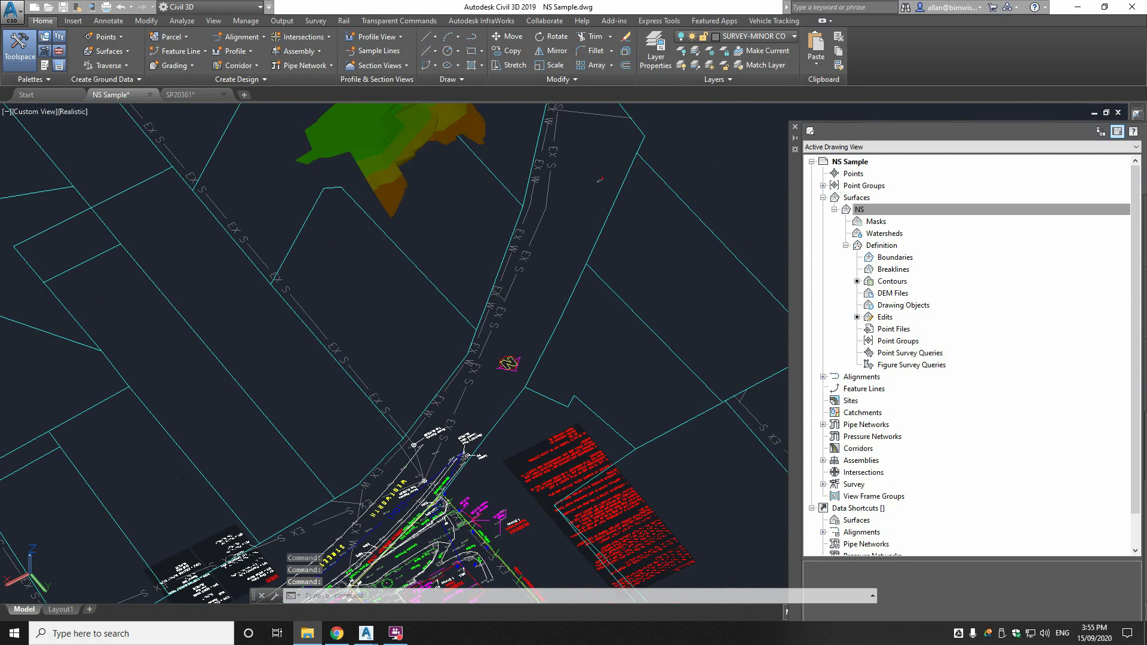
{"action": "left_click", "coordinate": [880, 207]}
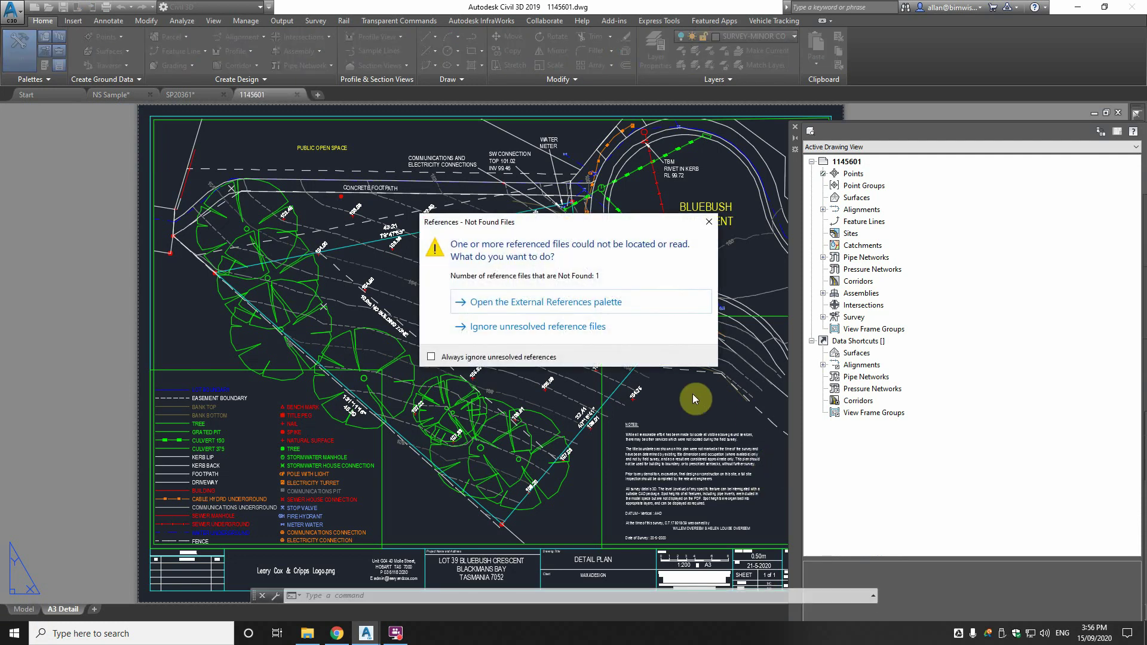
{"action": "left_click", "coordinate": [528, 327]}
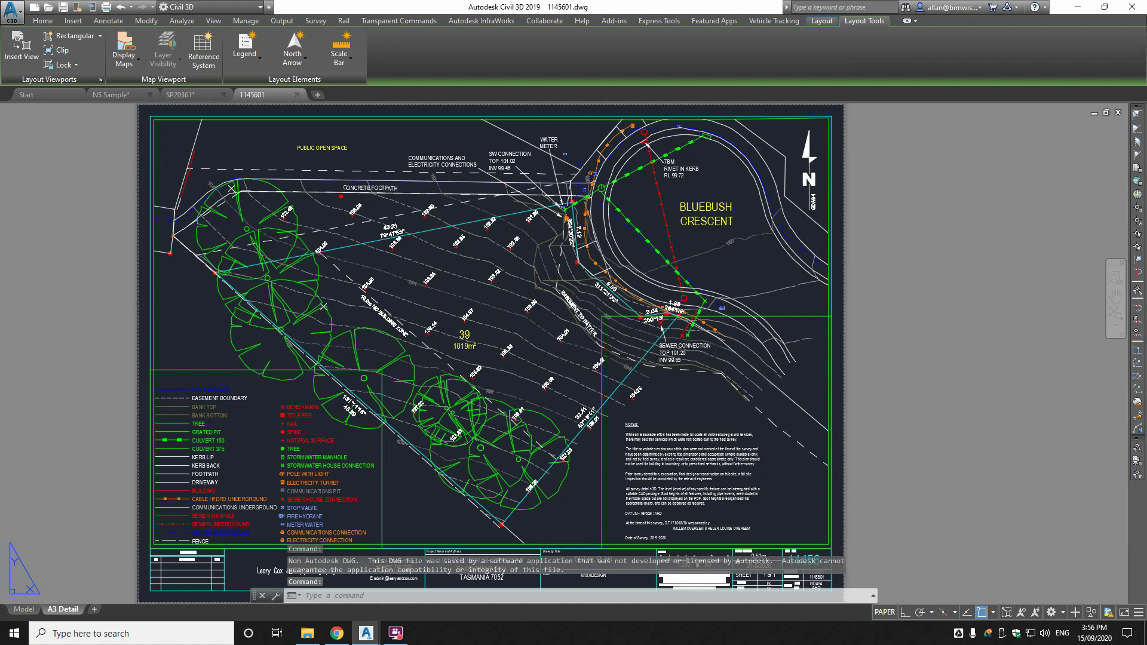
{"action": "left_click", "coordinate": [19, 609]}
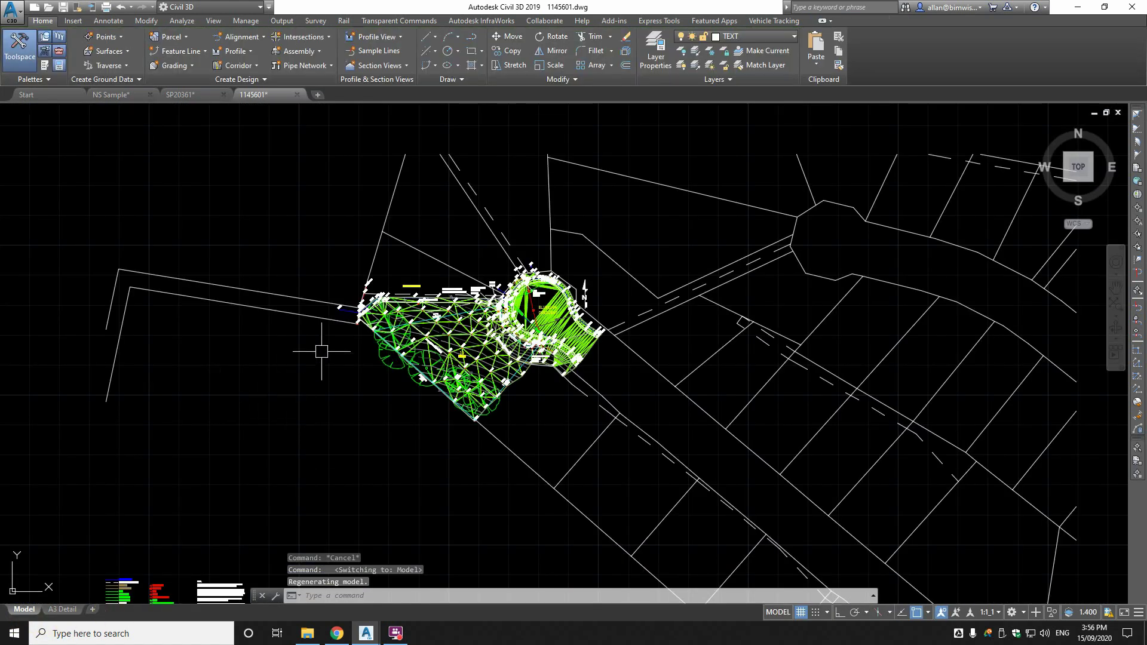
{"action": "type", "text": "ucs"}
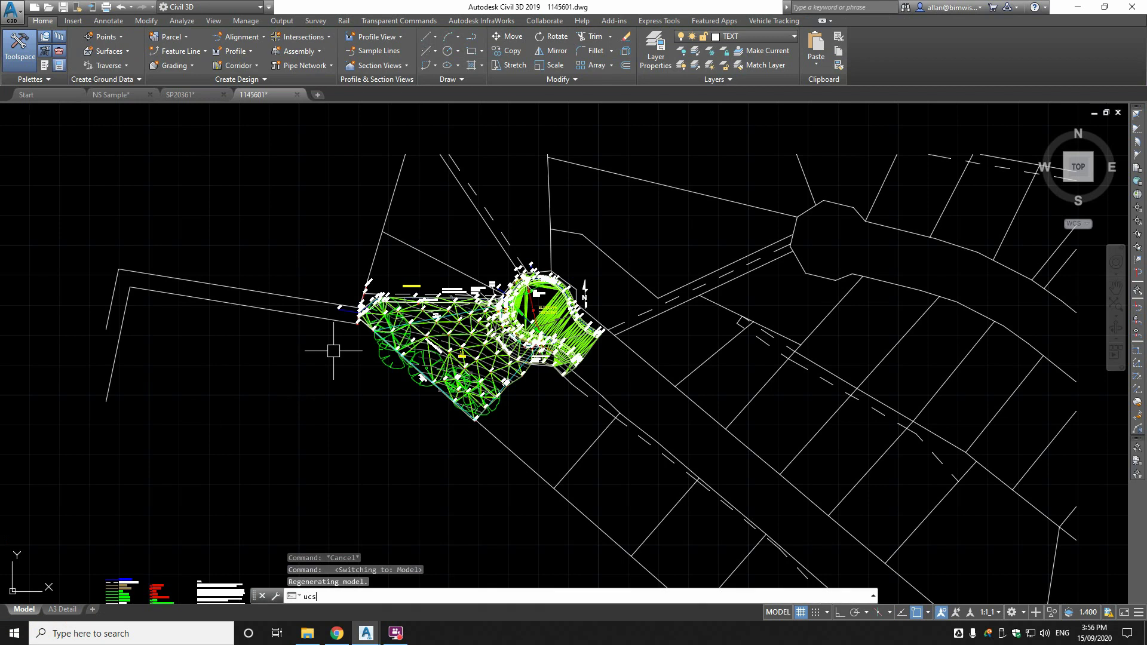
{"action": "key", "text": "Escape"}
{"action": "key", "text": "Escape"}
{"action": "type", "text": "u"}
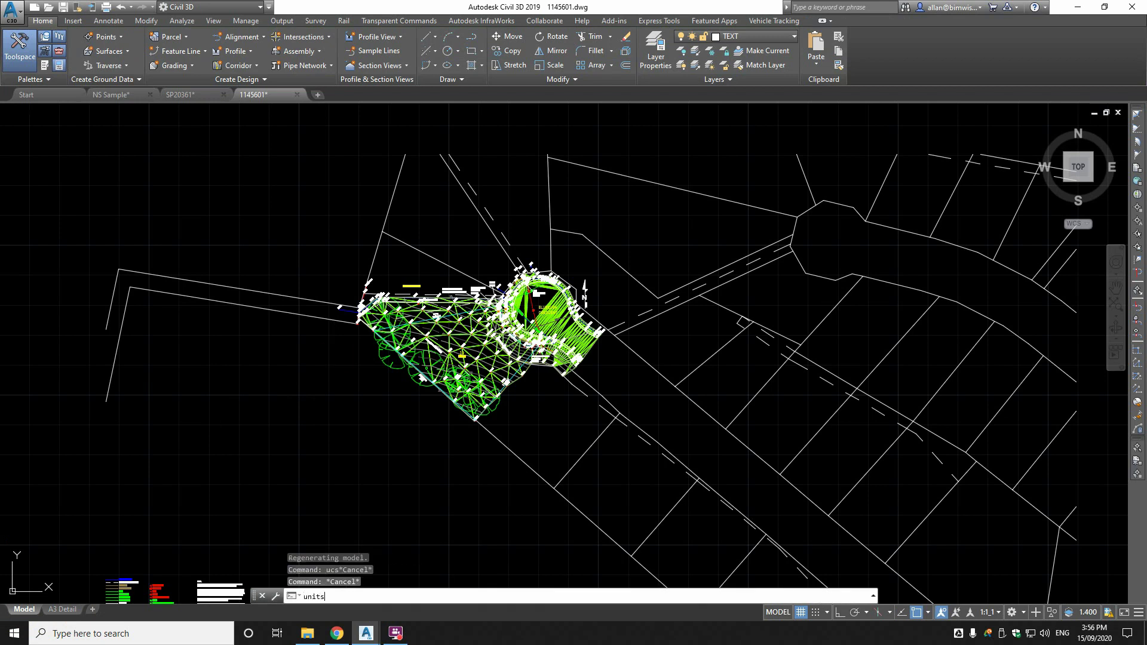
{"action": "key", "text": "Return"}
{"action": "left_click", "coordinate": [536, 421]}
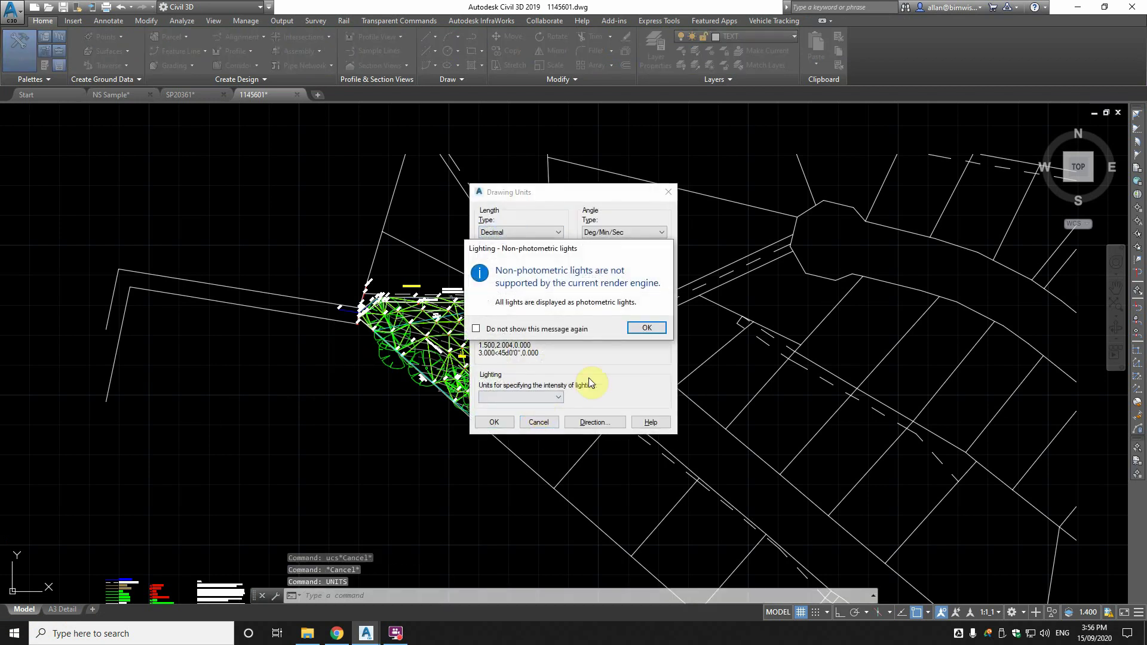
{"action": "left_click", "coordinate": [647, 330]}
Step: Zoom in and select a survey triangle to check it is on TRIANGLE_1 SURFACE
{"action": "scroll", "coordinate": [533, 328], "scroll_direction": "up", "scroll_amount": 6}
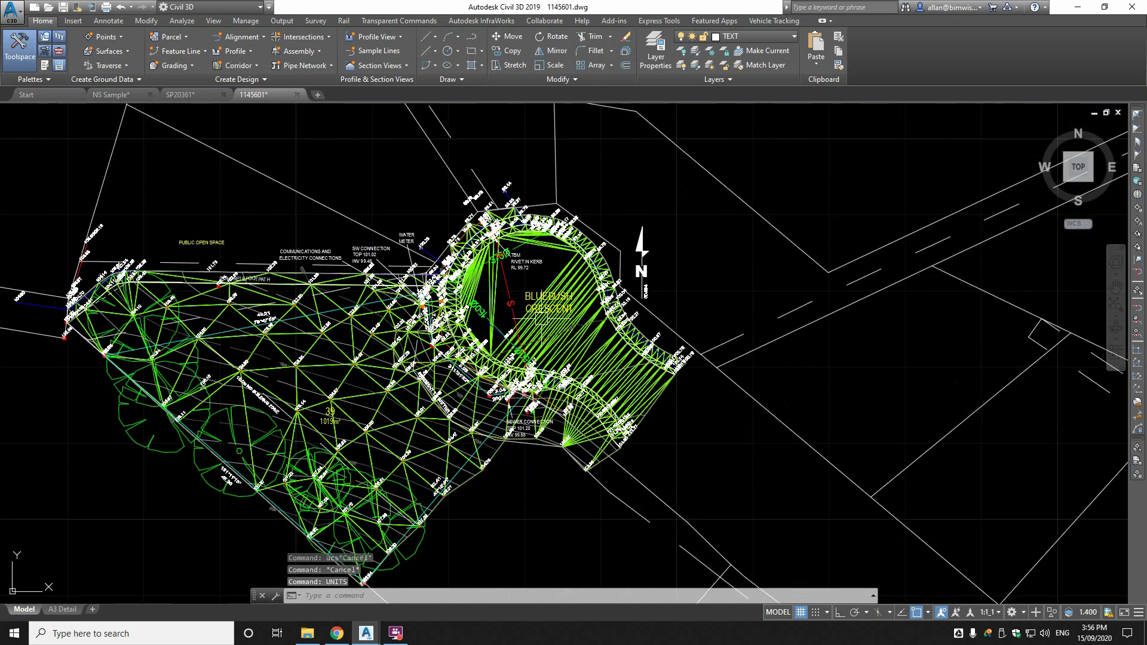
{"action": "scroll", "coordinate": [364, 426], "scroll_direction": "up", "scroll_amount": 4}
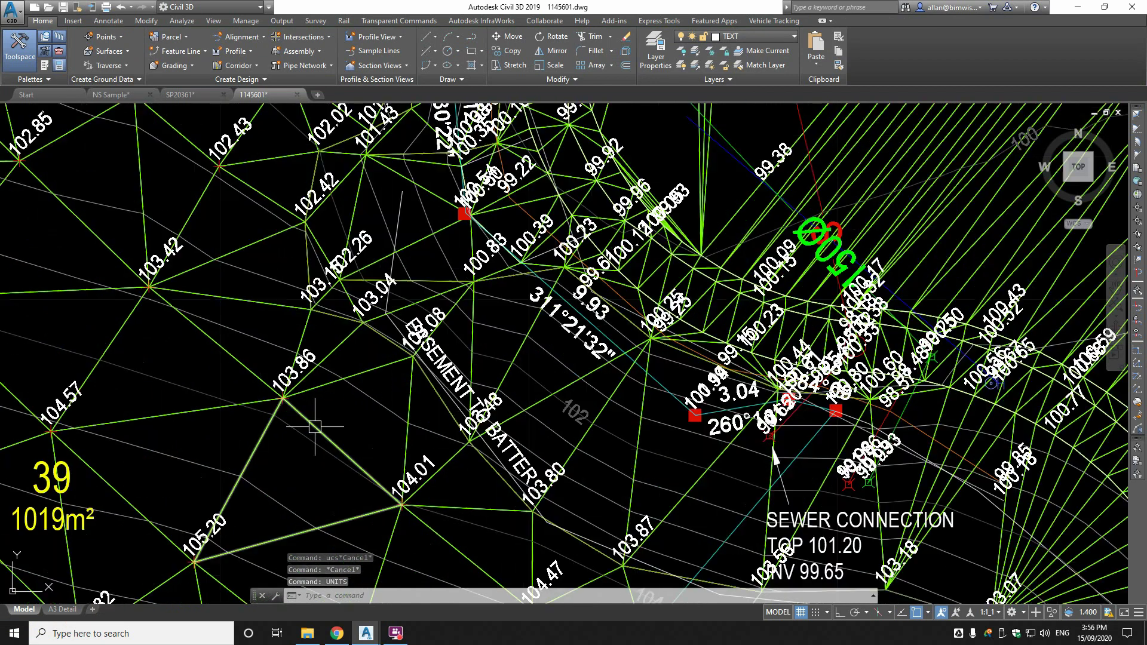
{"action": "left_click", "coordinate": [315, 426]}
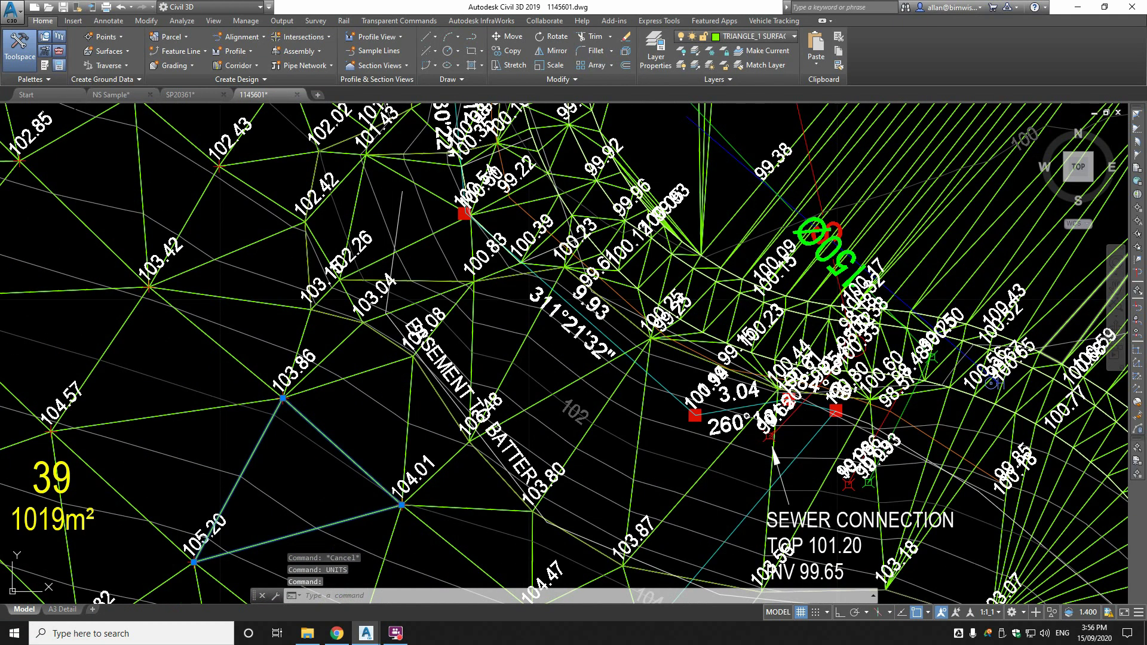
{"action": "mouse_move", "coordinate": [1142, 366]}
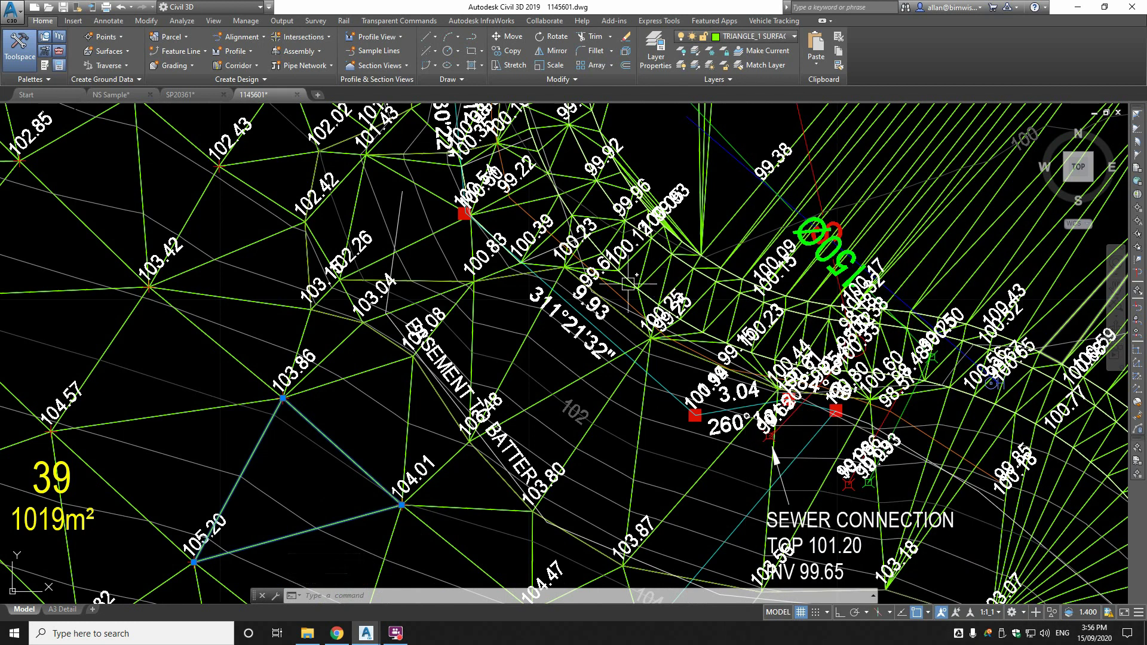
{"action": "scroll", "coordinate": [613, 285], "scroll_direction": "down", "scroll_amount": 4}
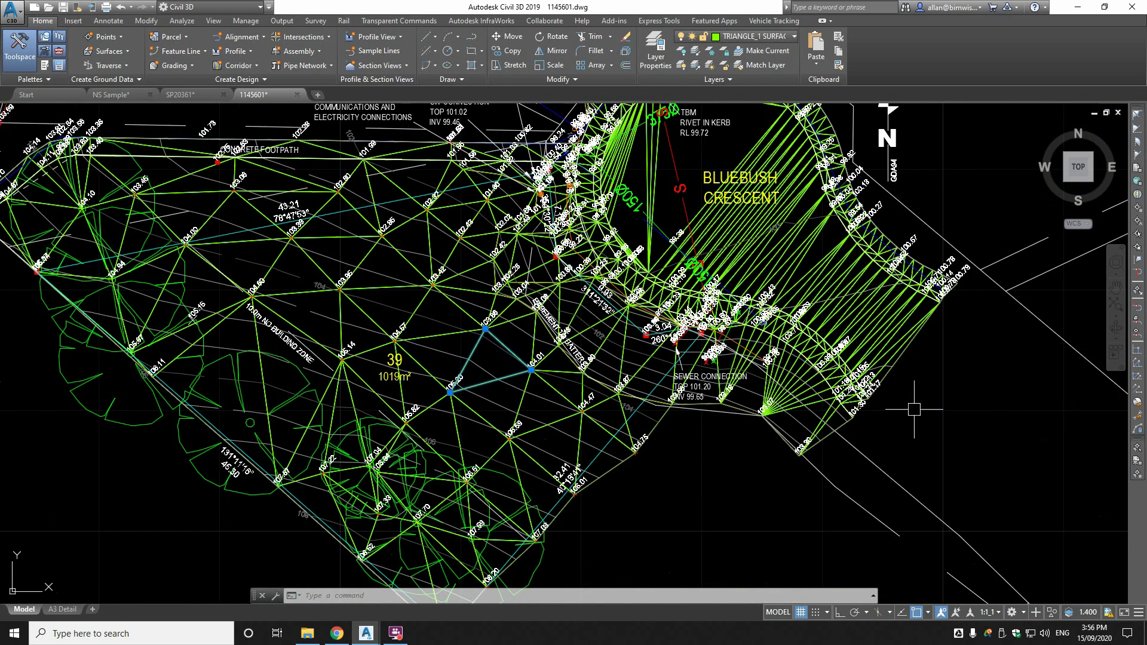
{"action": "middle_click_drag", "start_coordinate": [913, 414], "coordinate": [862, 519]}
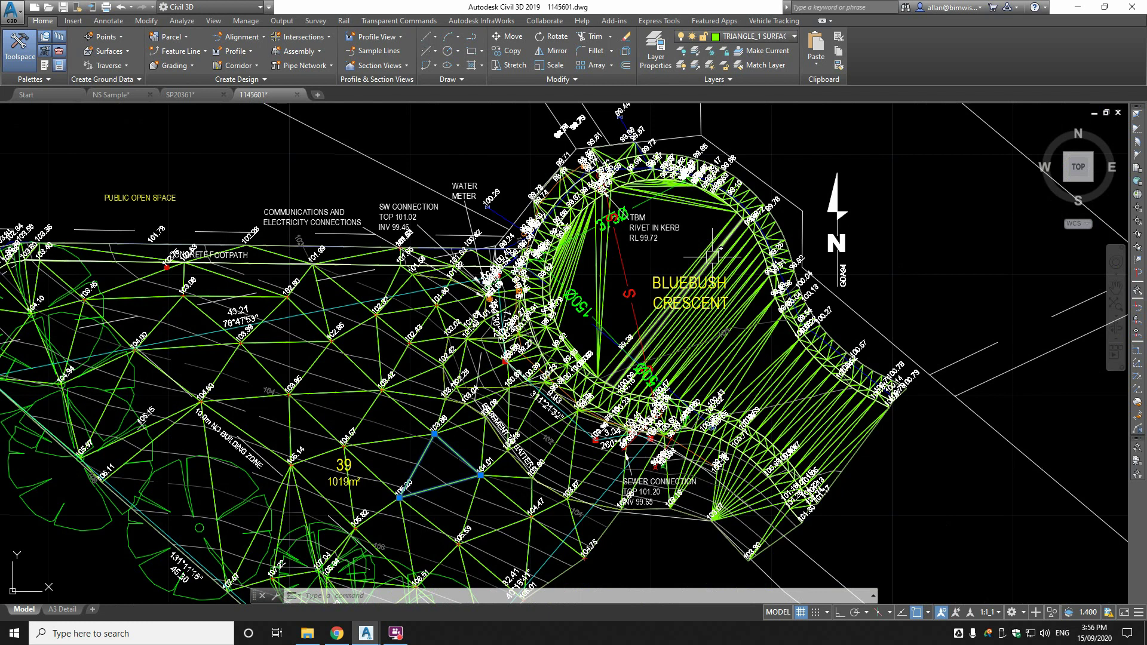
{"action": "scroll", "coordinate": [587, 427], "scroll_direction": "down", "scroll_amount": 2}
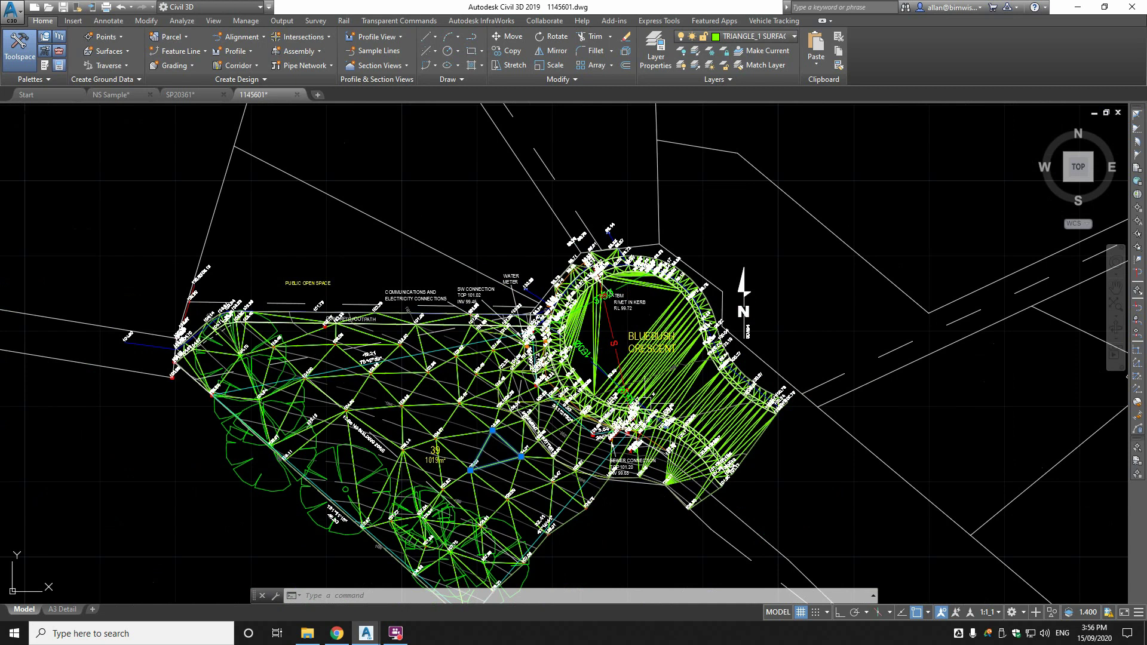
{"action": "scroll", "coordinate": [650, 400], "scroll_direction": "up", "scroll_amount": 3}
{"action": "scroll", "coordinate": [669, 412], "scroll_direction": "up", "scroll_amount": 4}
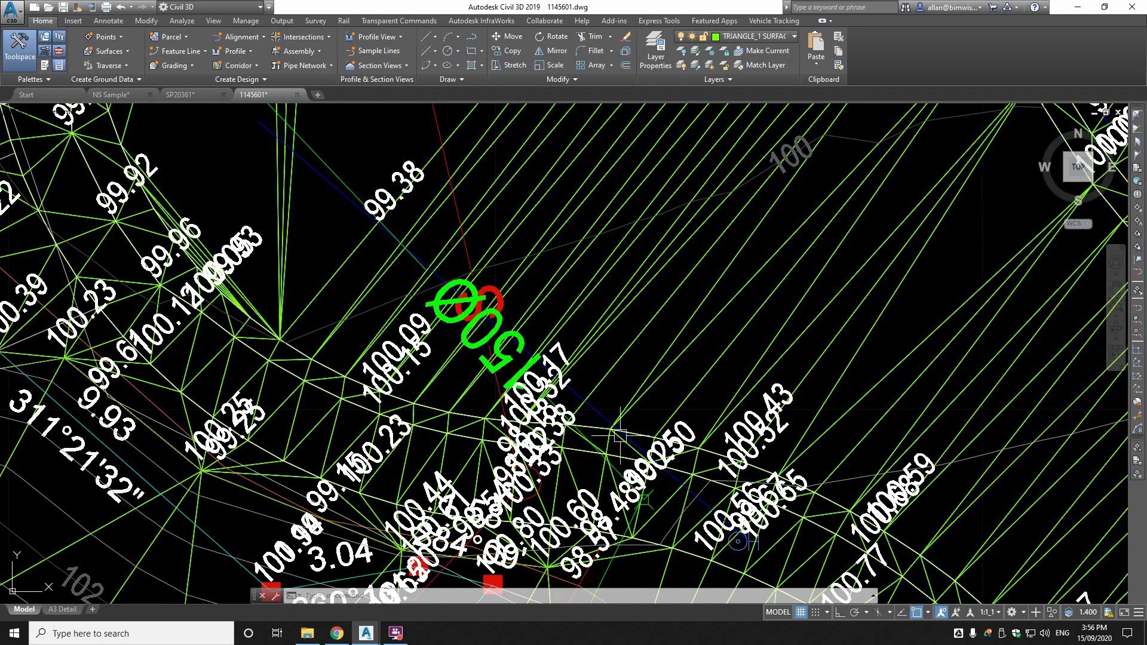
{"action": "scroll", "coordinate": [611, 426], "scroll_direction": "down", "scroll_amount": 4}
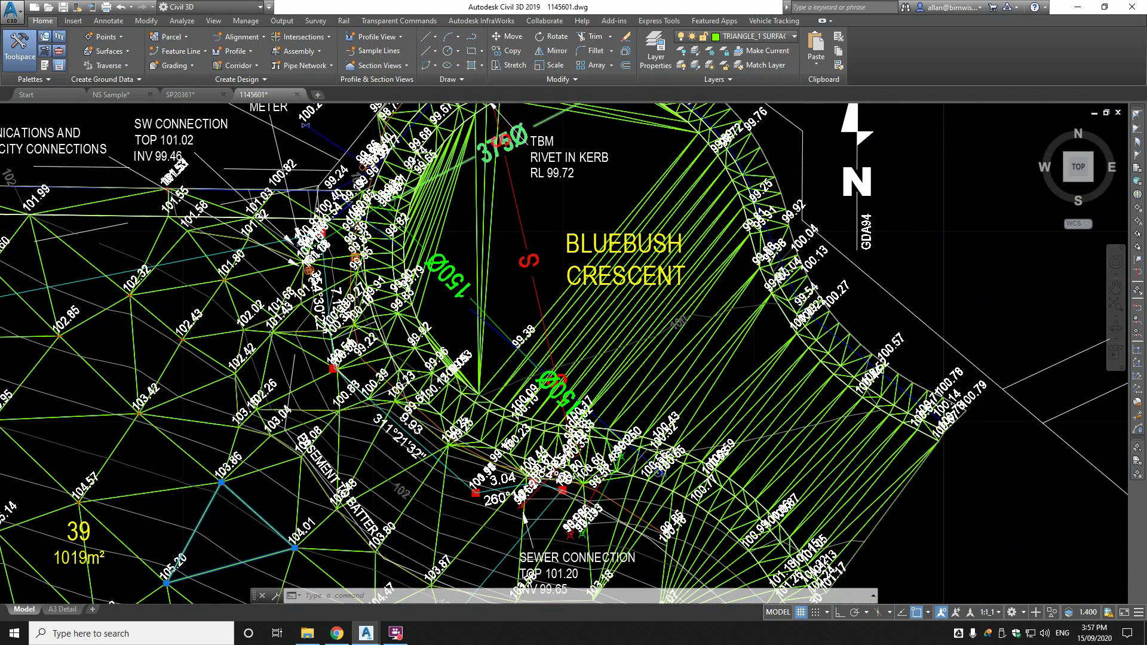
{"action": "scroll", "coordinate": [433, 178], "scroll_direction": "down", "scroll_amount": 4}
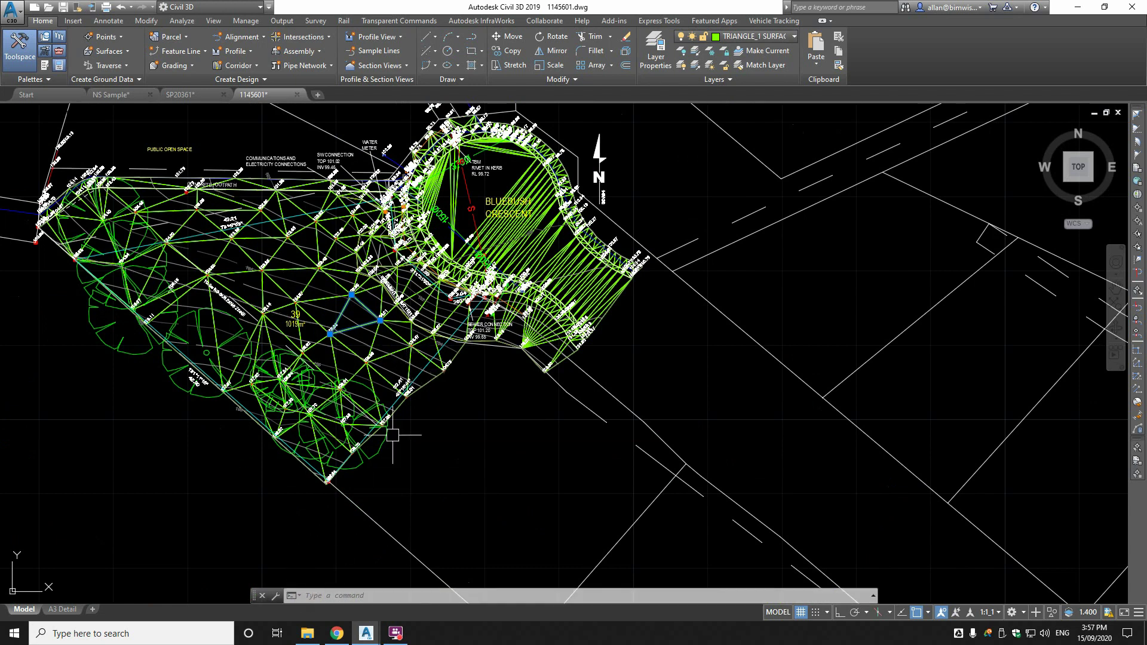
{"action": "left_click", "coordinate": [346, 596]}
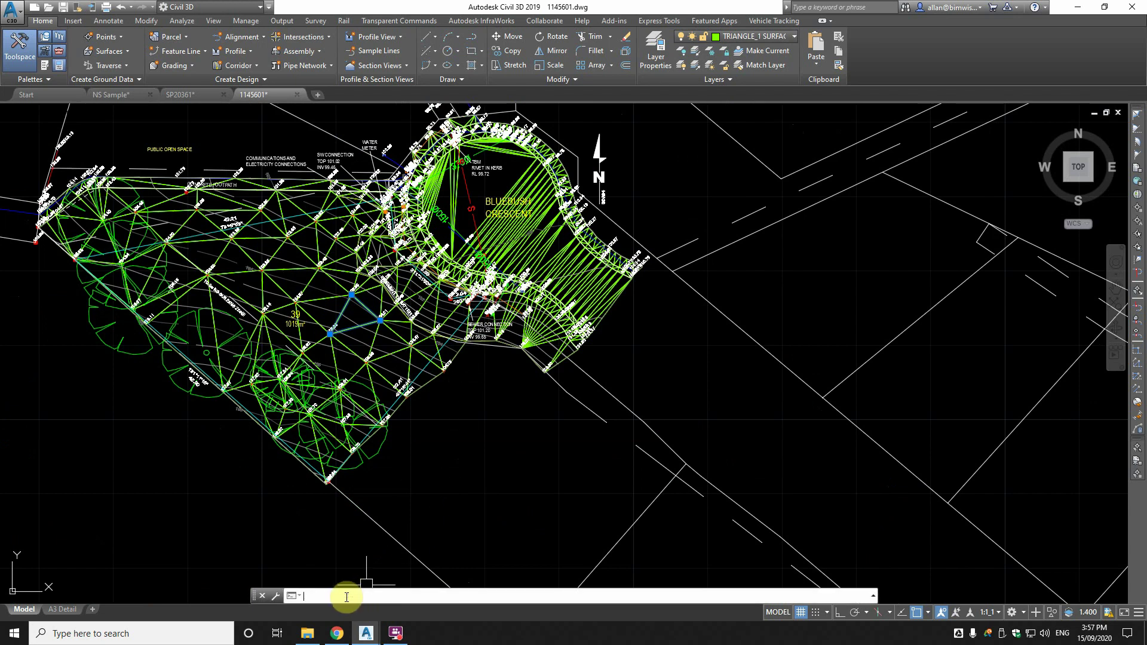
{"action": "type", "text": "n"}
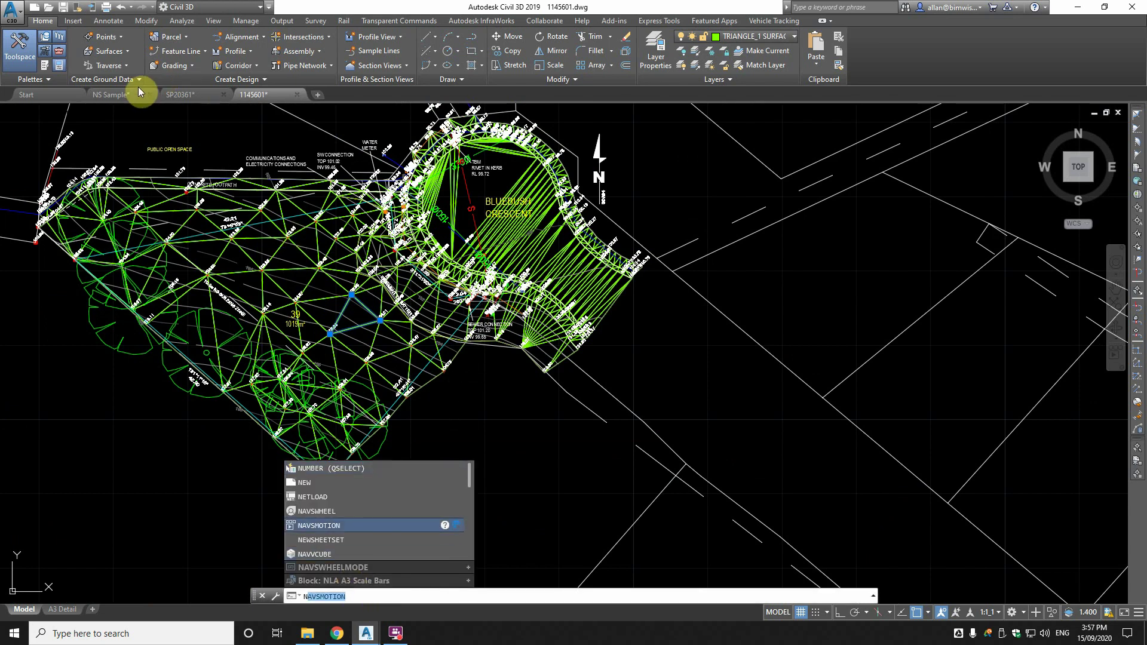
{"action": "key", "text": "Return"}
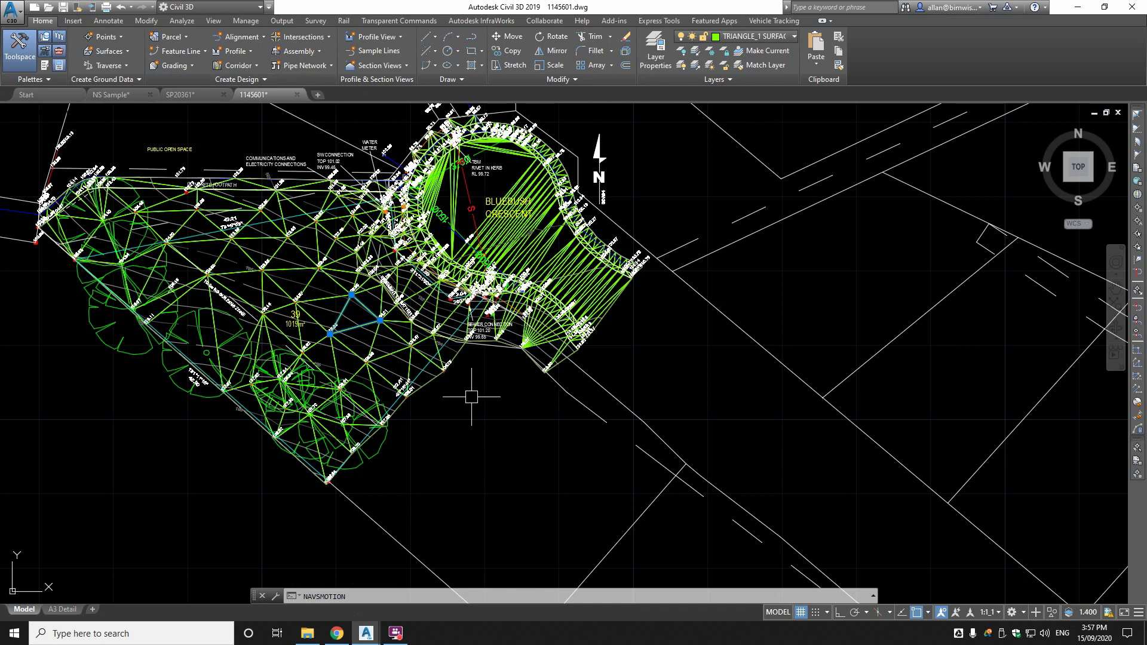
{"action": "scroll", "coordinate": [469, 391], "scroll_direction": "down", "scroll_amount": 3}
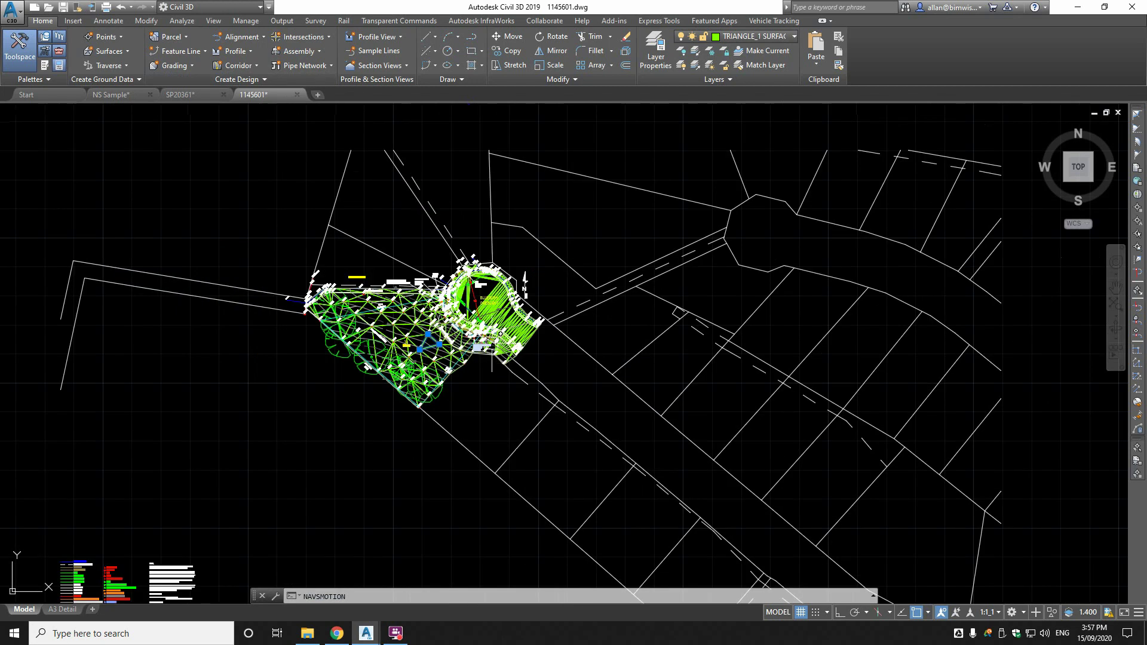
{"action": "scroll", "coordinate": [435, 366], "scroll_direction": "up", "scroll_amount": 4}
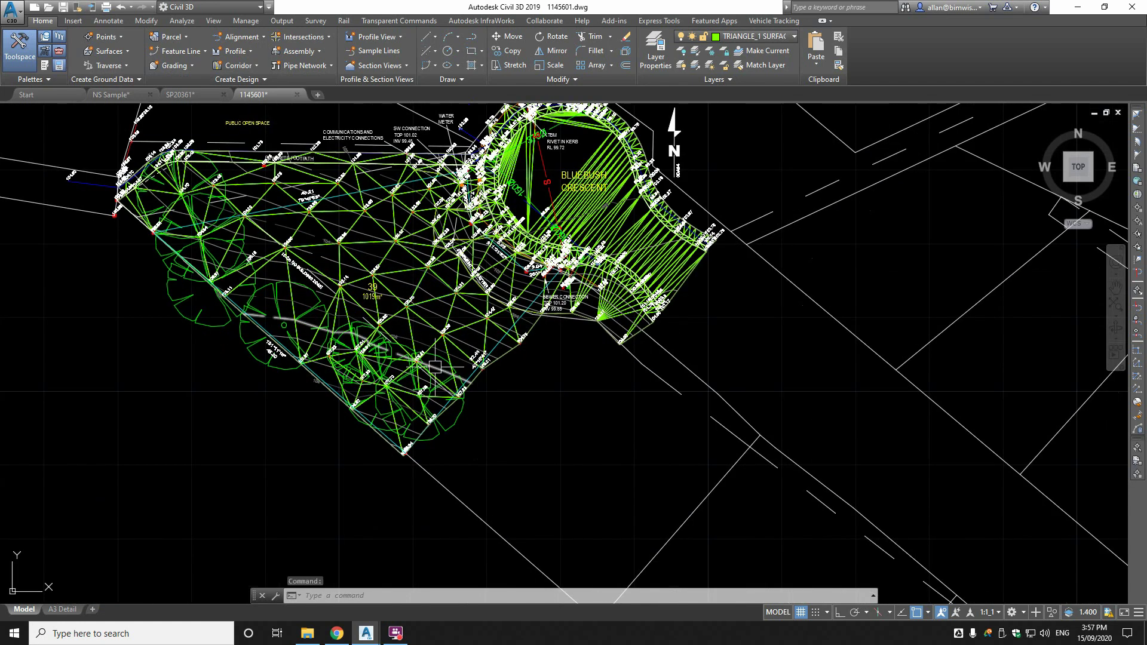
{"action": "key", "text": "Escape"}
{"action": "key", "text": "Escape"}
{"action": "type", "text": "R"}
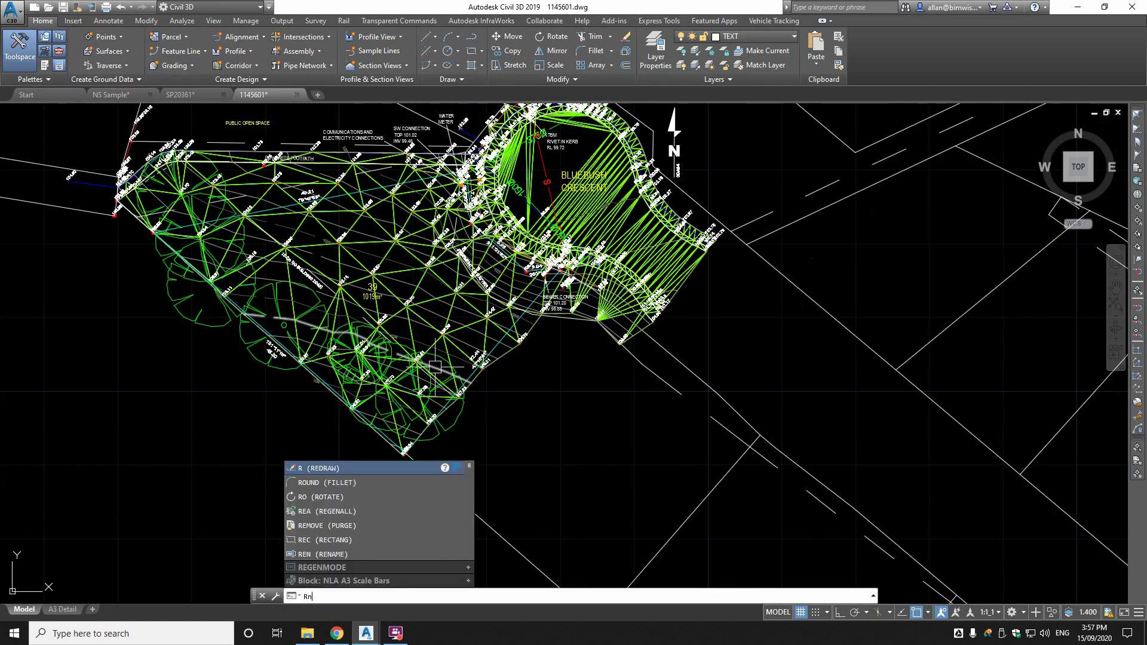
{"action": "type", "text": "re"}
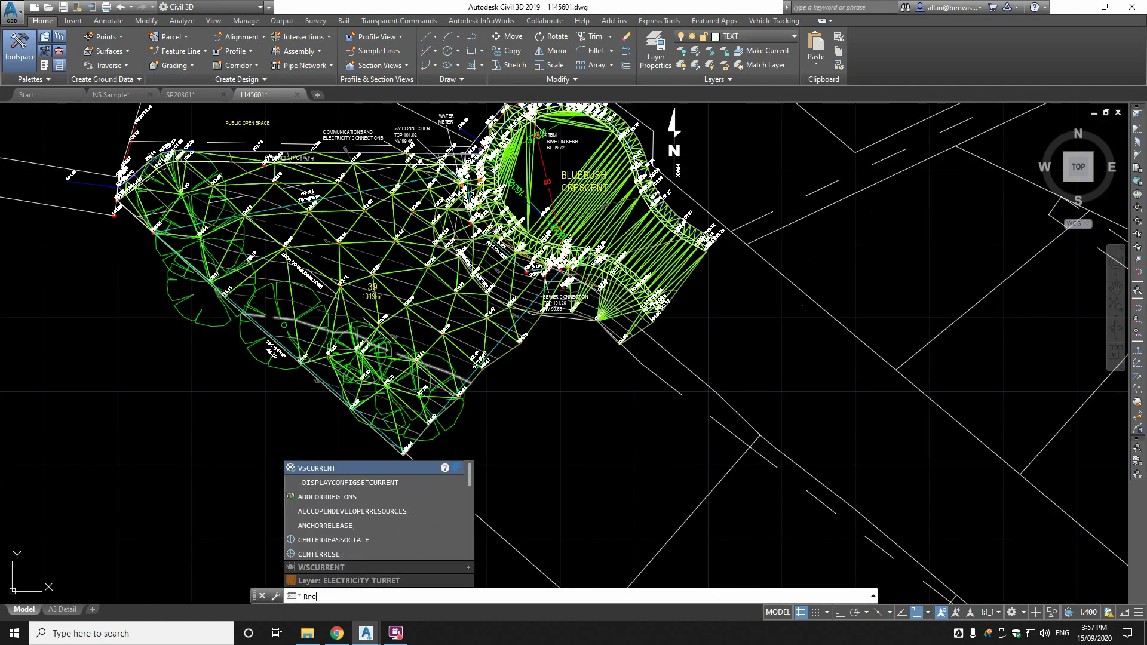
{"action": "key", "text": "Escape"}
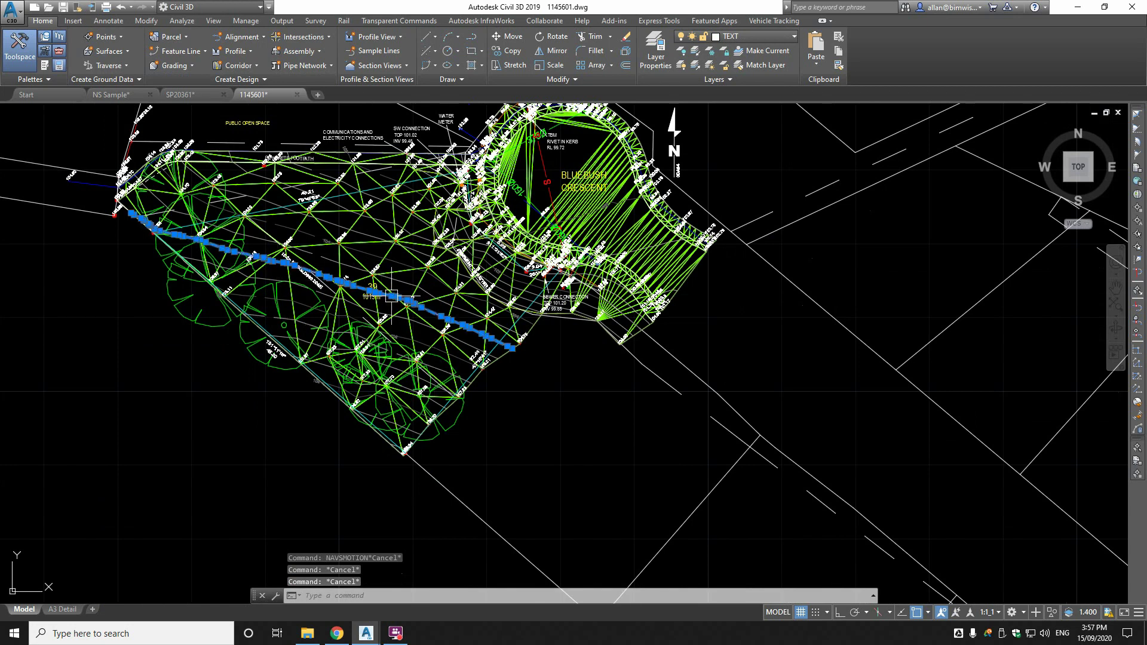
Step: Inspect a survey triangle's layer in the Properties palette
{"action": "scroll", "coordinate": [401, 273], "scroll_direction": "up", "scroll_amount": 4}
{"action": "left_click", "coordinate": [401, 273]}
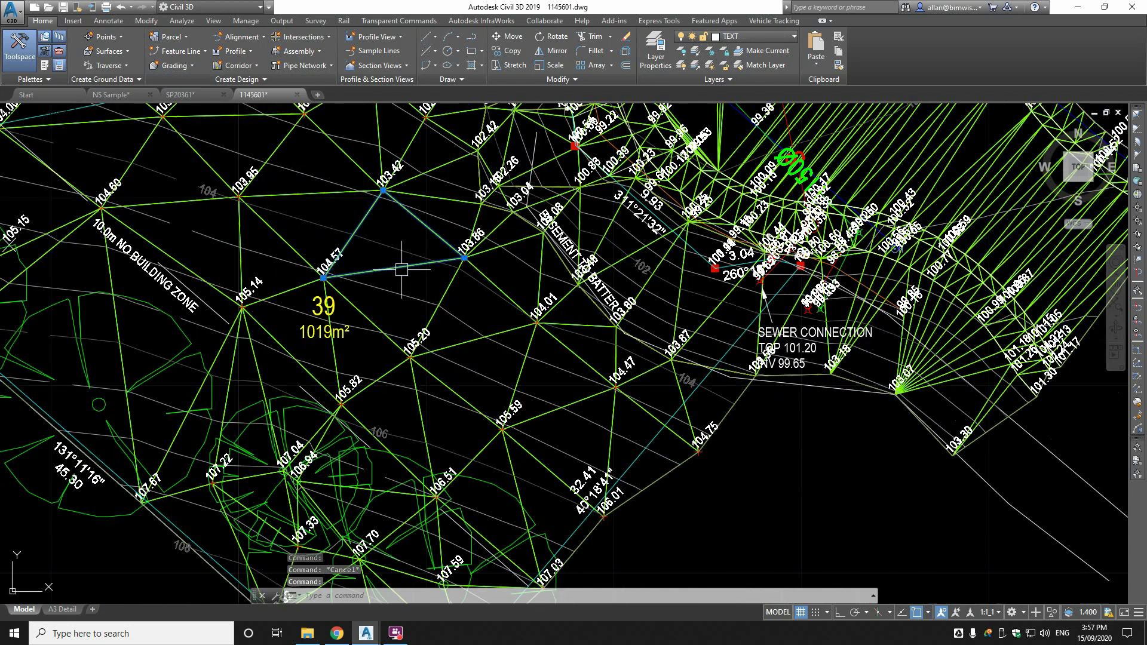
{"action": "double_click", "coordinate": [784, 340]}
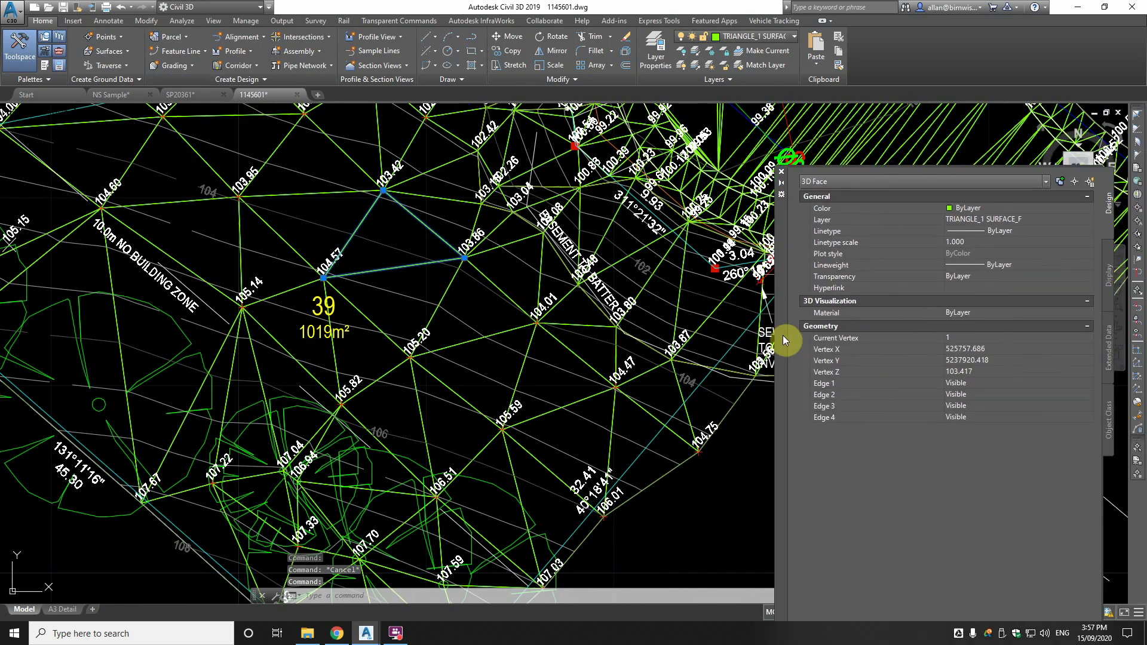
{"action": "key", "text": "ctrl+1"}
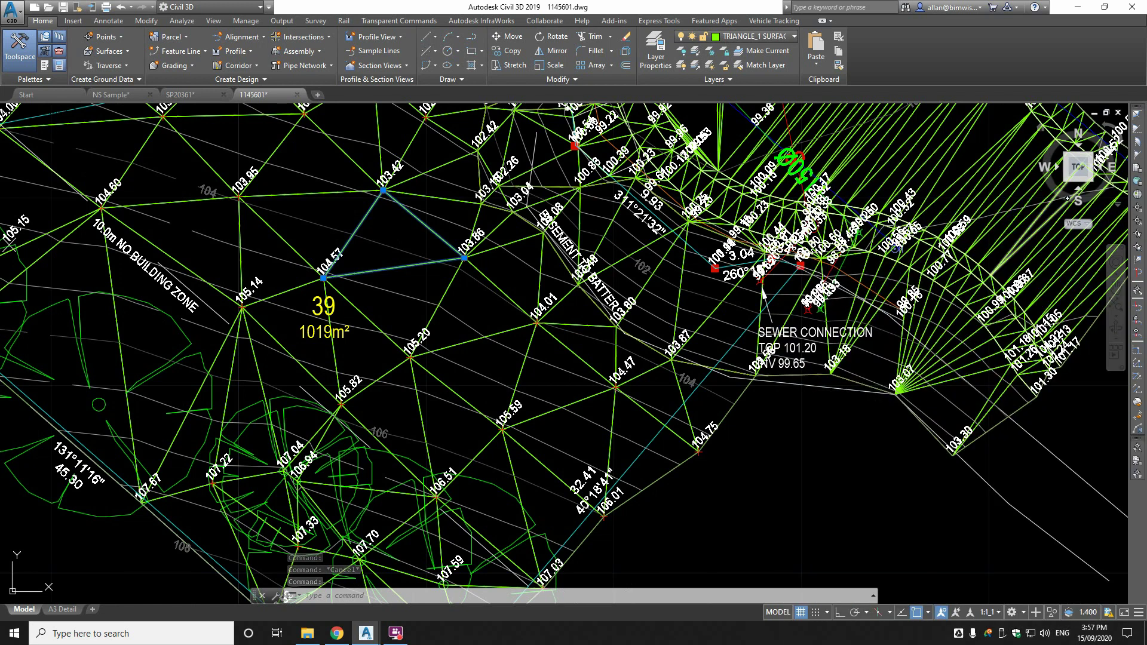
{"action": "key", "text": "Escape"}
{"action": "key", "text": "Escape"}
Step: Rename all layers from * to SURVEY-* with RENAME
{"action": "type", "text": "renam"}
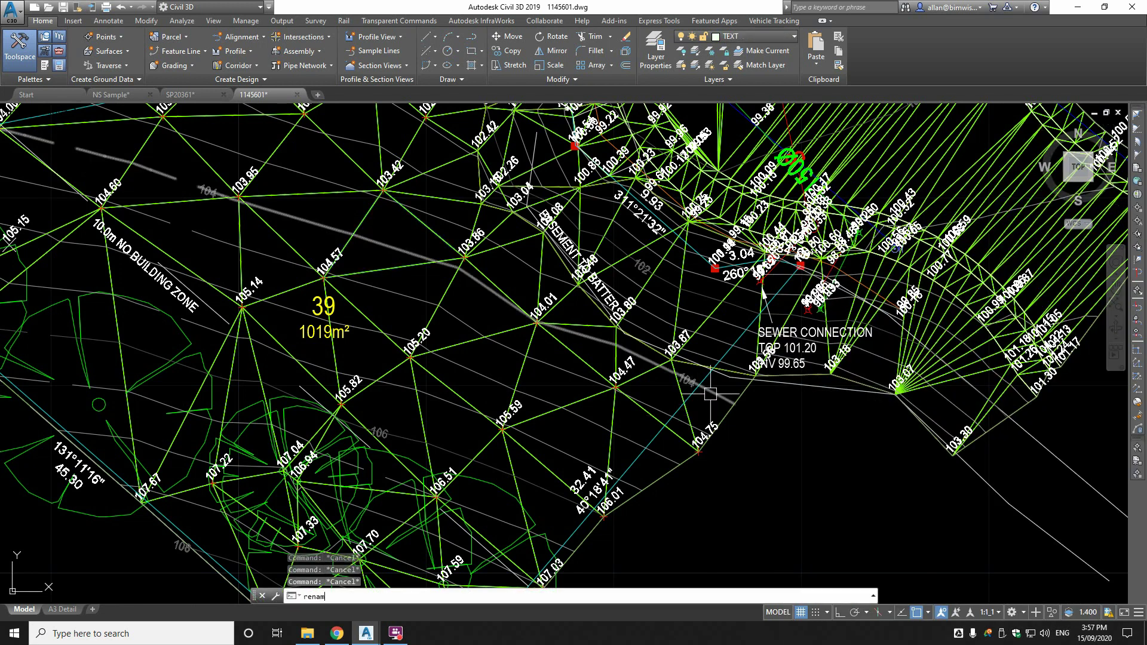
{"action": "type", "text": "e"}
{"action": "key", "text": "Return"}
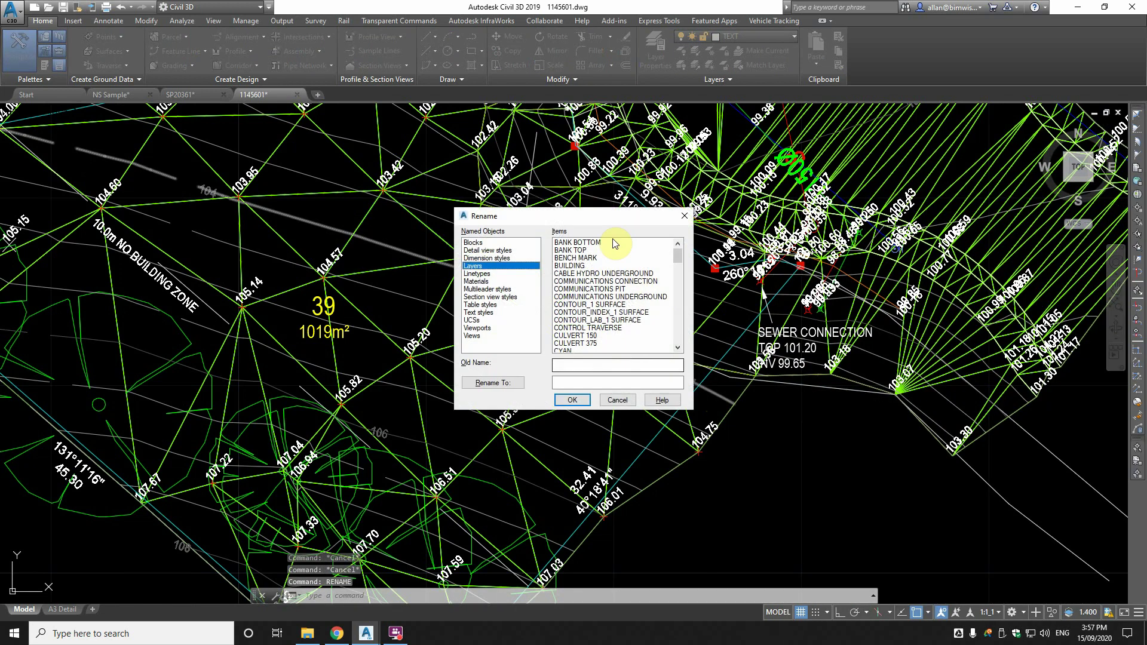
{"action": "left_click", "coordinate": [600, 364]}
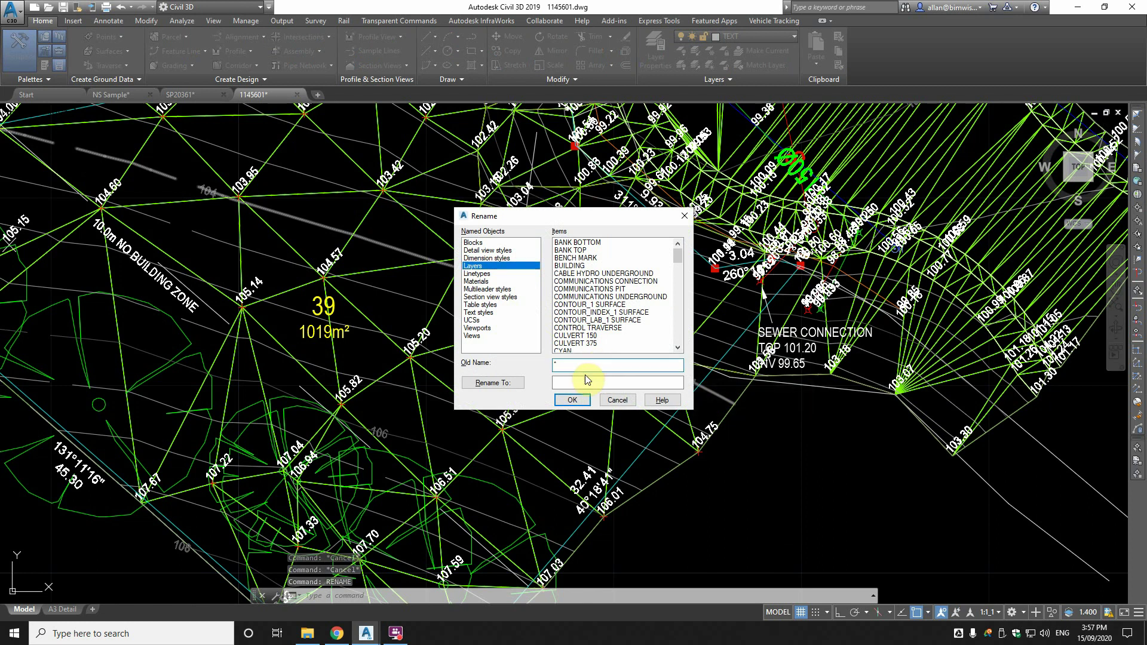
{"action": "left_click", "coordinate": [584, 380]}
{"action": "type", "text": "sur"}
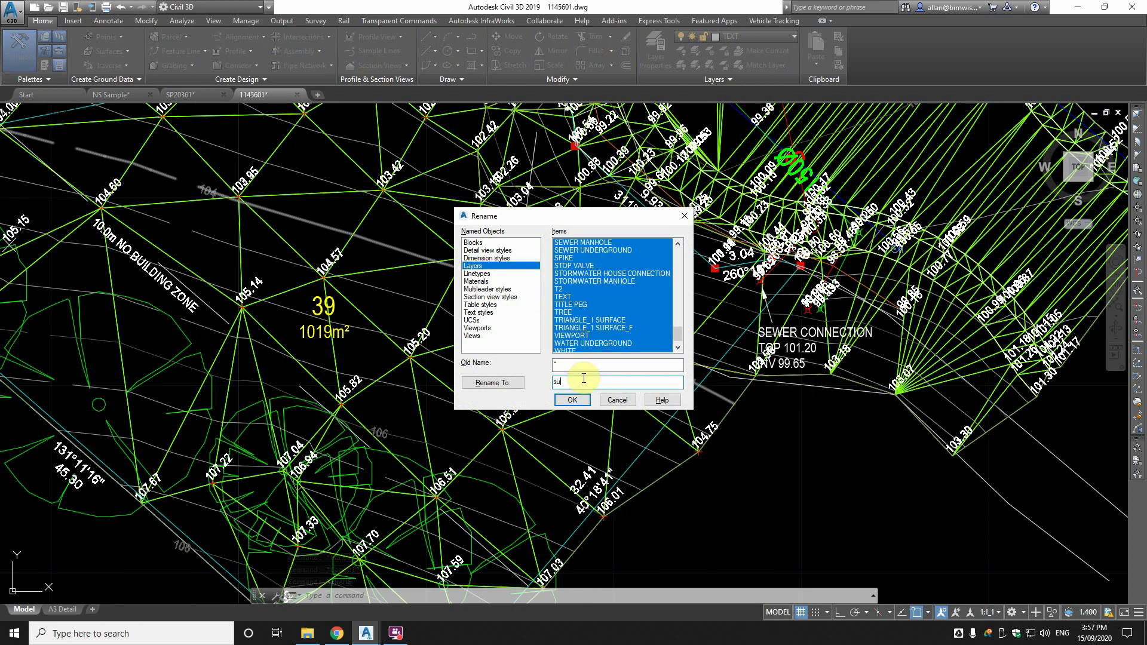
{"action": "key", "text": "BackSpace"}
{"action": "key", "text": "BackSpace"}
{"action": "key", "text": "BackSpace"}
{"action": "type", "text": "SURVEY"}
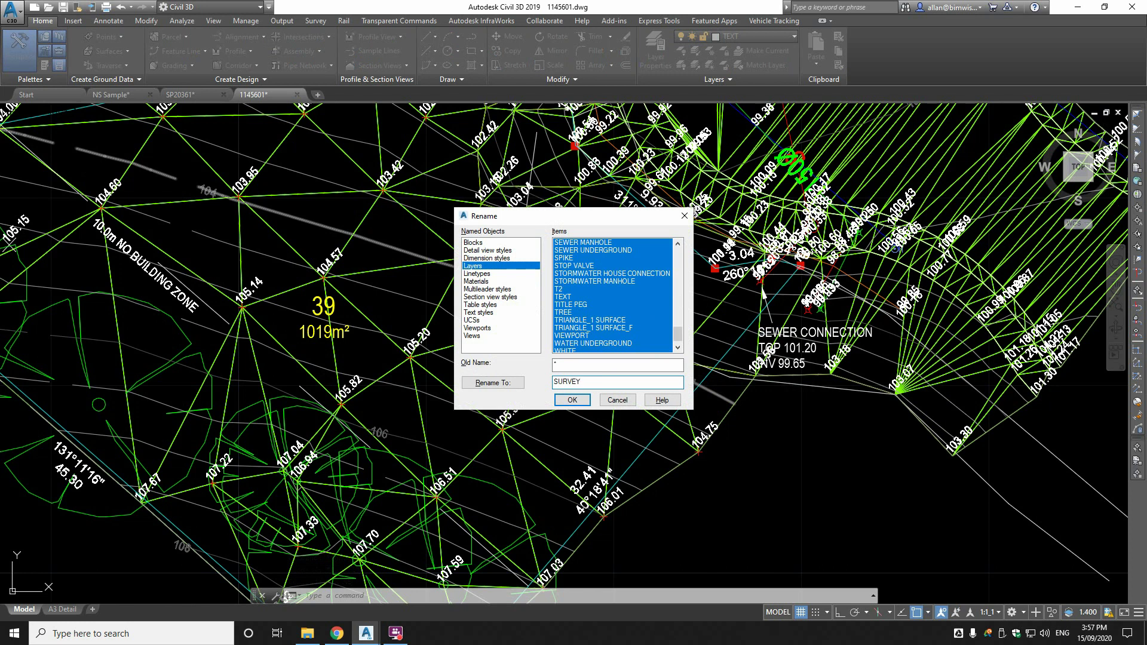
{"action": "type", "text": "-*"}
{"action": "left_click", "coordinate": [502, 383]}
{"action": "left_click", "coordinate": [572, 399]}
Step: Copy the survey triangles and lot lines with COPYBASE from base point 0,0
{"action": "scroll", "coordinate": [585, 382], "scroll_direction": "down", "scroll_amount": 10}
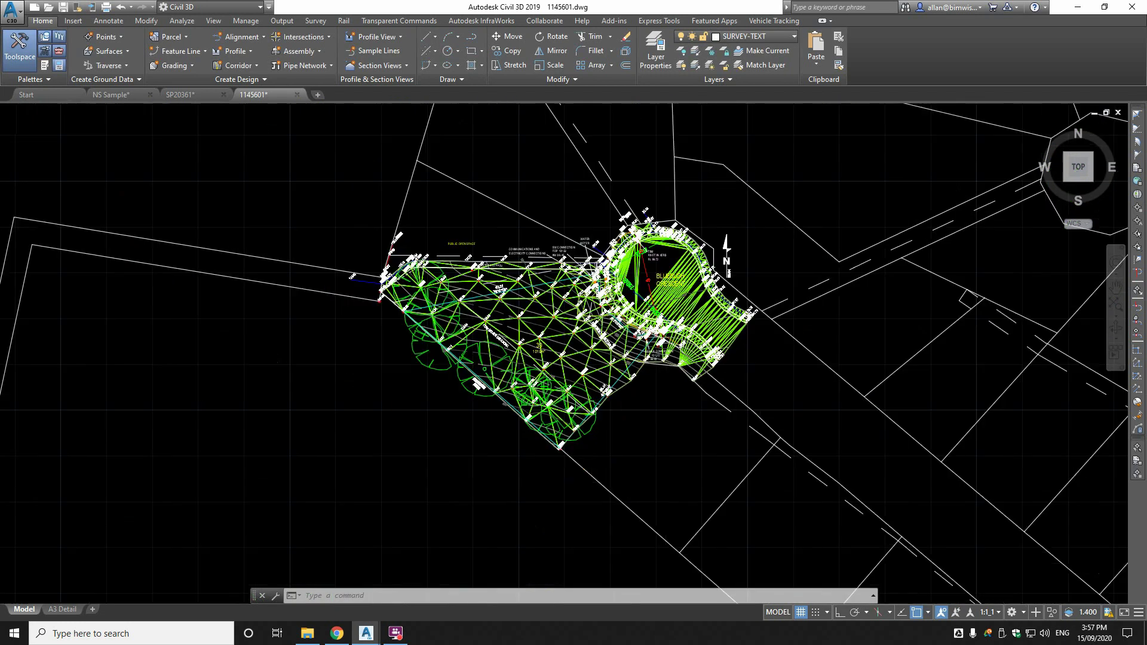
{"action": "scroll", "coordinate": [728, 300], "scroll_direction": "down", "scroll_amount": 2}
{"action": "type", "text": "COP"}
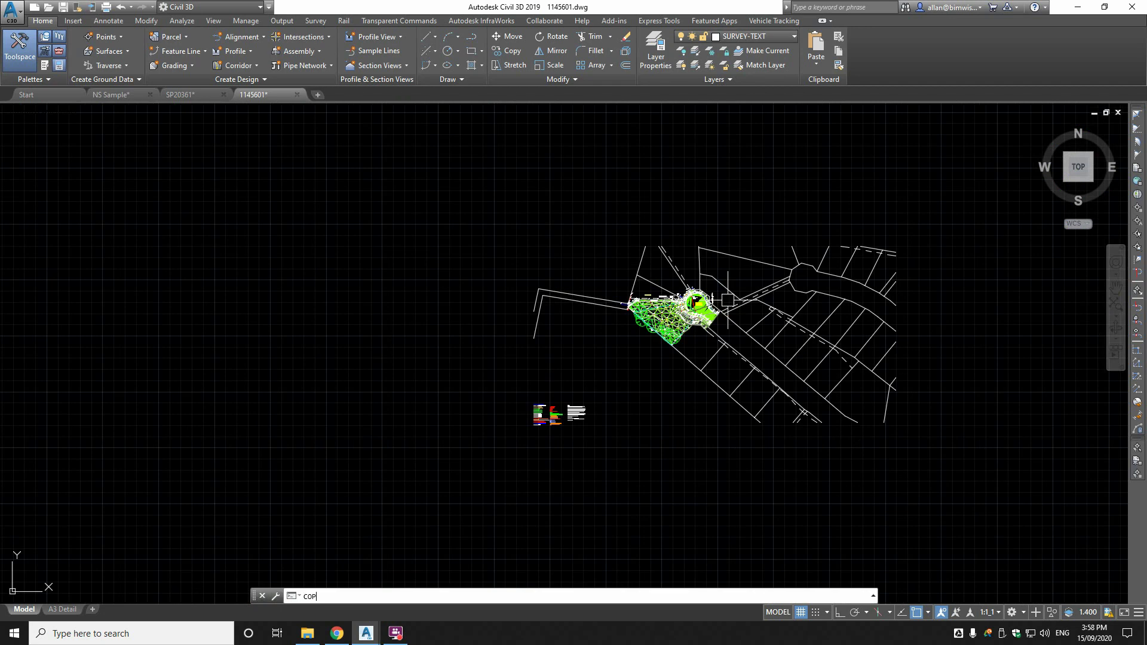
{"action": "type", "text": "YBASE"}
{"action": "key", "text": "Return"}
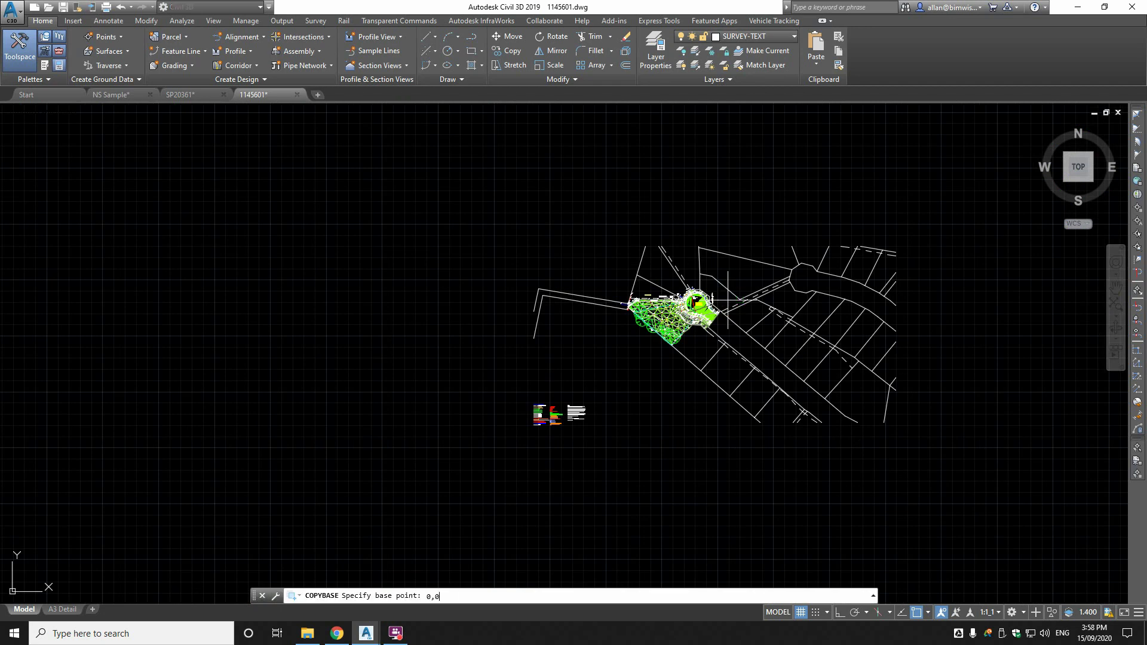
{"action": "key", "text": "Return"}
{"action": "left_click", "coordinate": [774, 200]}
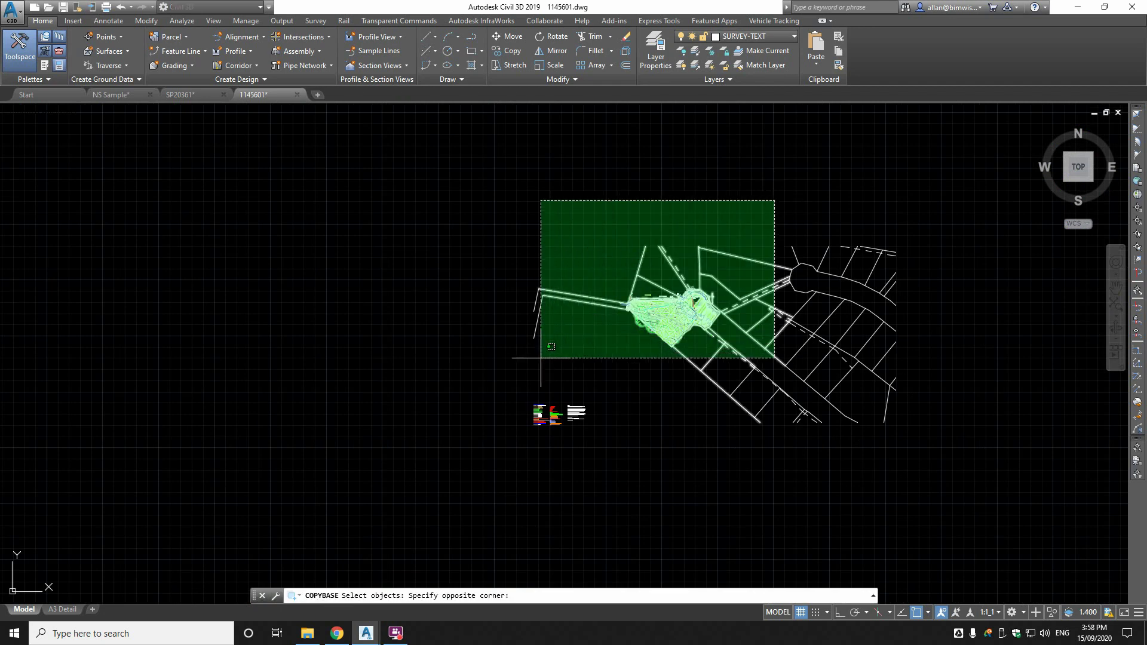
{"action": "left_click", "coordinate": [548, 334]}
{"action": "key", "text": "Return"}
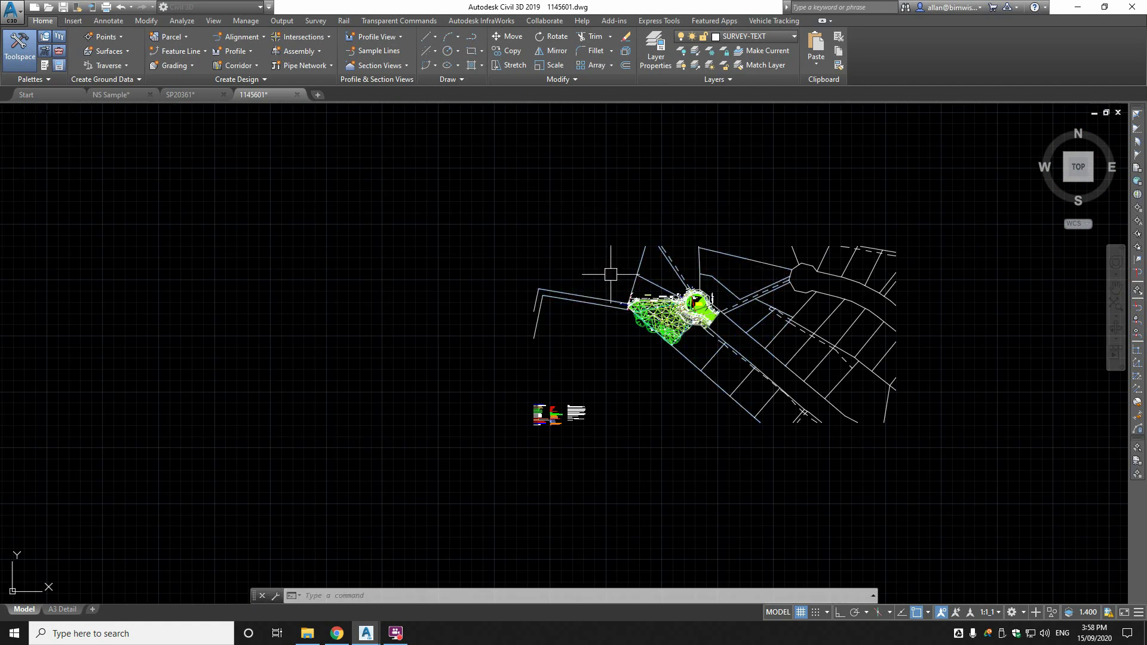
Step: Switch to NS Sample and show it in PLAN view as 2D wireframe
{"action": "left_click", "coordinate": [120, 97]}
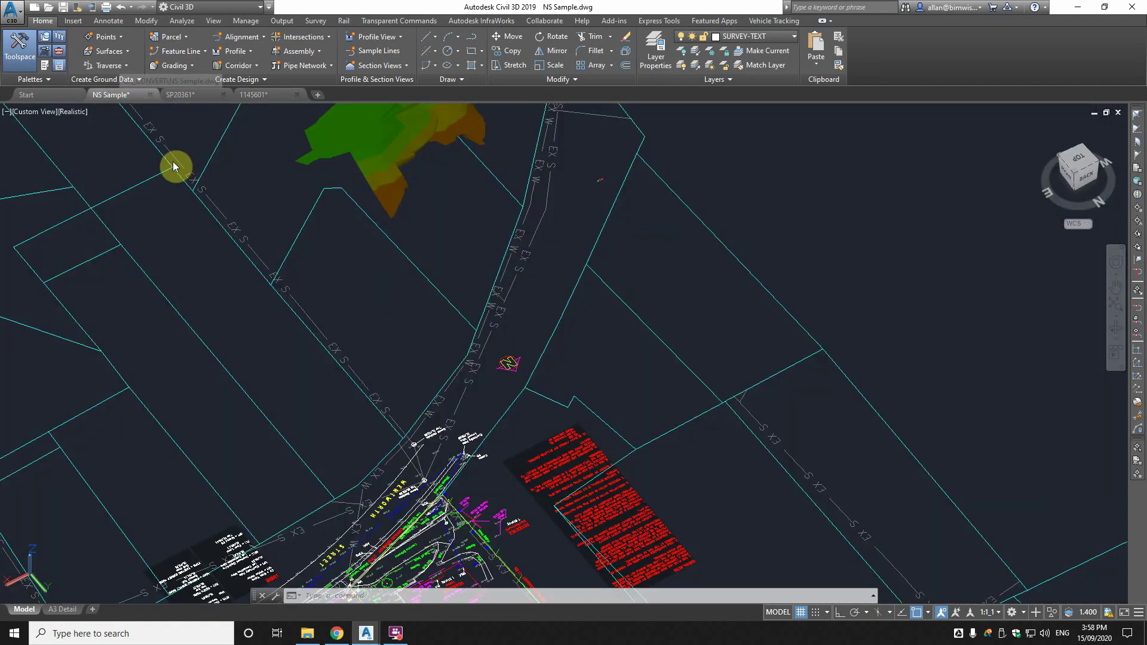
{"action": "scroll", "coordinate": [635, 296], "scroll_direction": "down", "scroll_amount": 5}
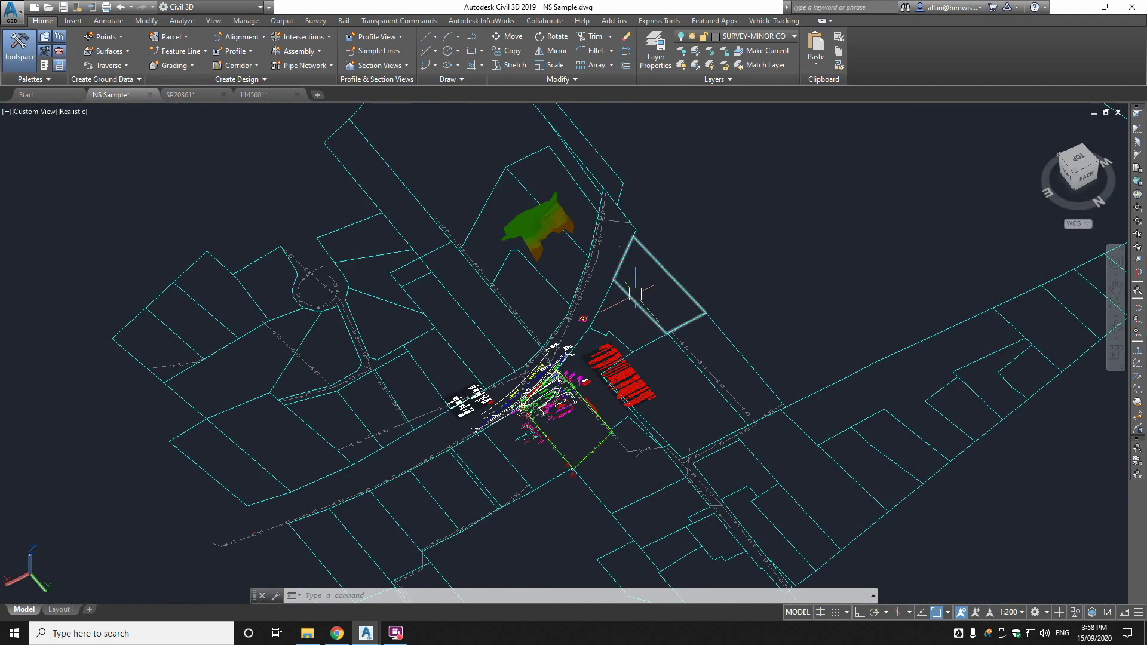
{"action": "type", "text": "plan"}
{"action": "key", "text": "Return"}
{"action": "key", "text": "Return"}
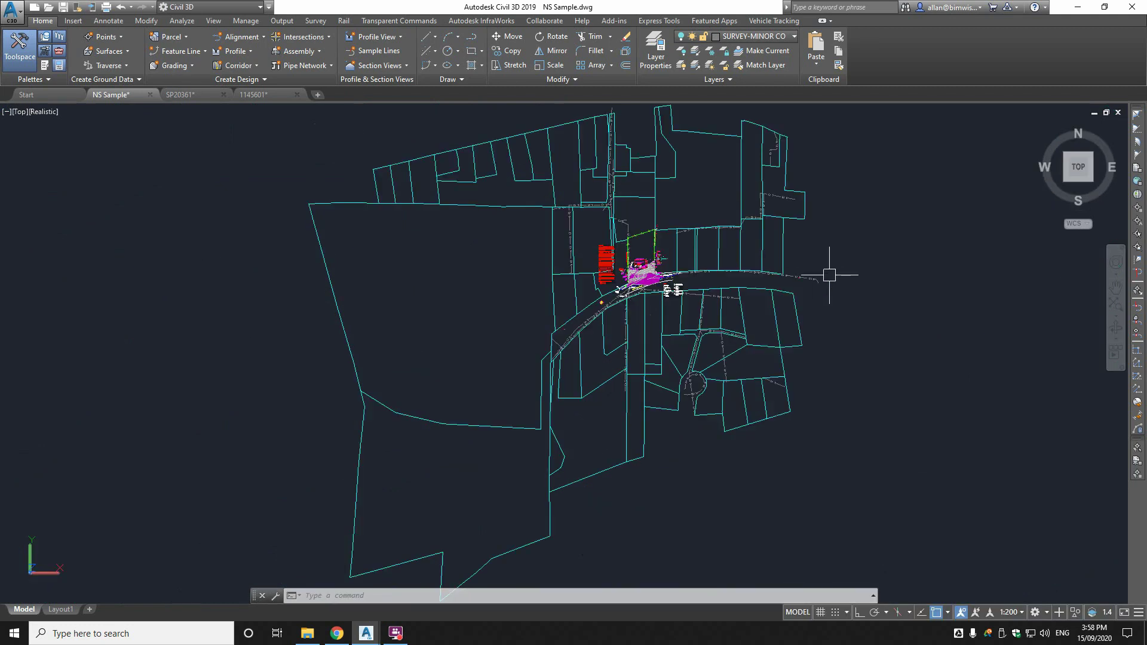
{"action": "type", "text": "SHA"}
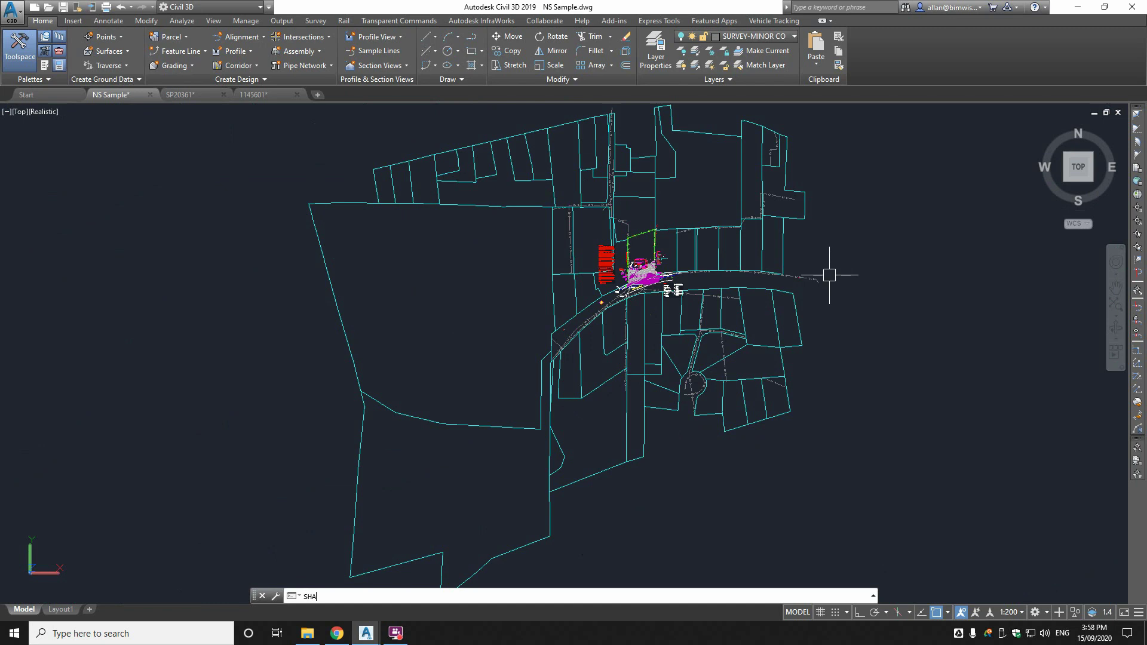
{"action": "type", "text": "DMODE"}
{"action": "key", "text": "Return"}
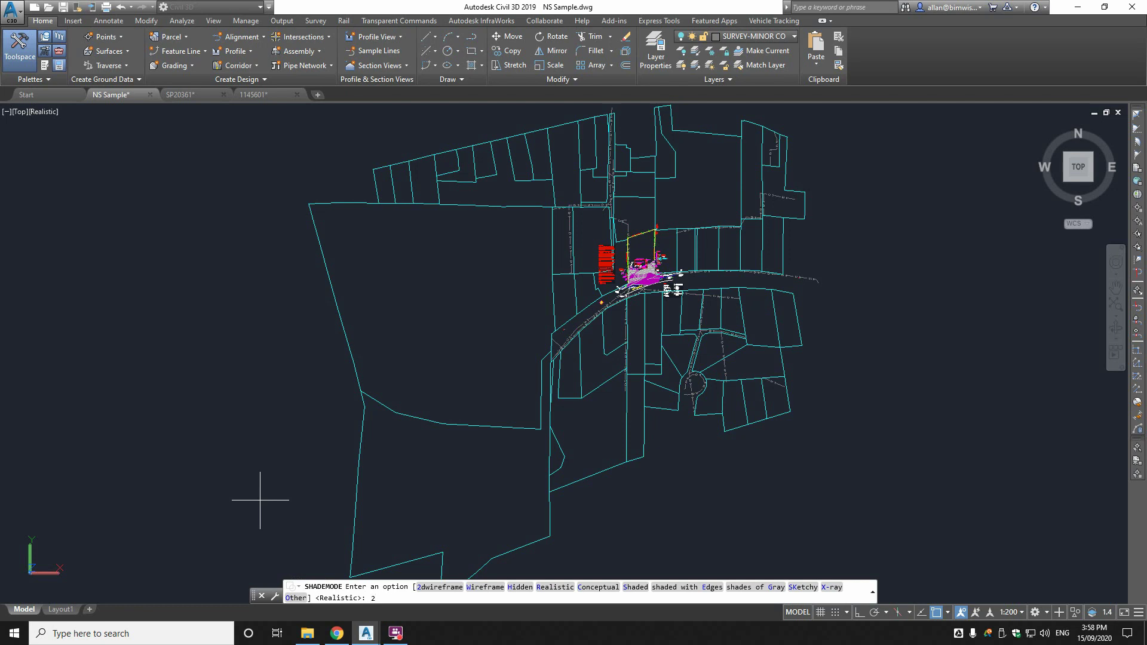
{"action": "key", "text": "Return"}
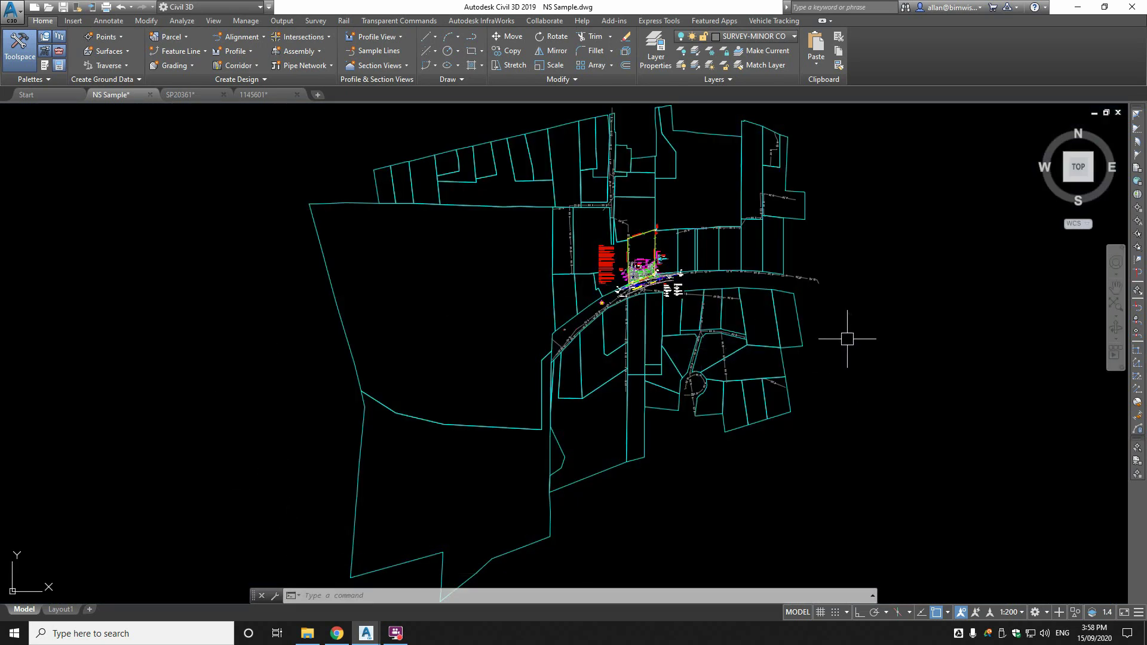
Step: Paste the copied survey at insertion point 0,0 and zoom to extents
{"action": "middle_click_drag", "start_coordinate": [844, 332], "coordinate": [657, 342]}
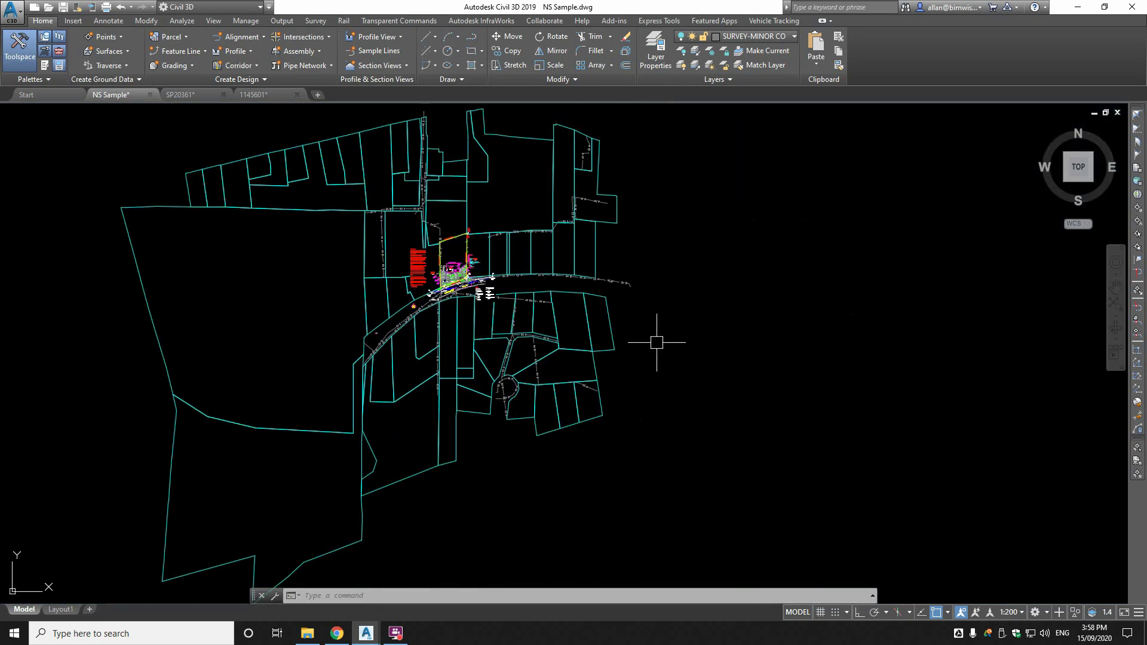
{"action": "key", "text": "ctrl+v"}
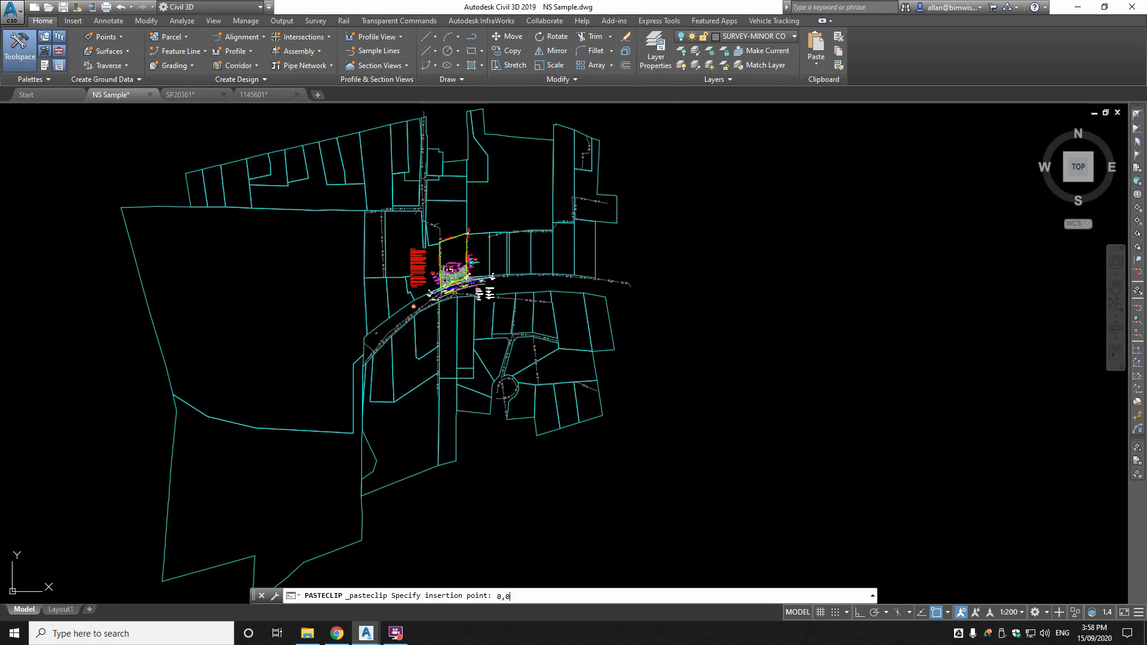
{"action": "key", "text": "Return"}
{"action": "type", "text": "z"}
{"action": "key", "text": "Return"}
{"action": "type", "text": "e"}
{"action": "key", "text": "Return"}
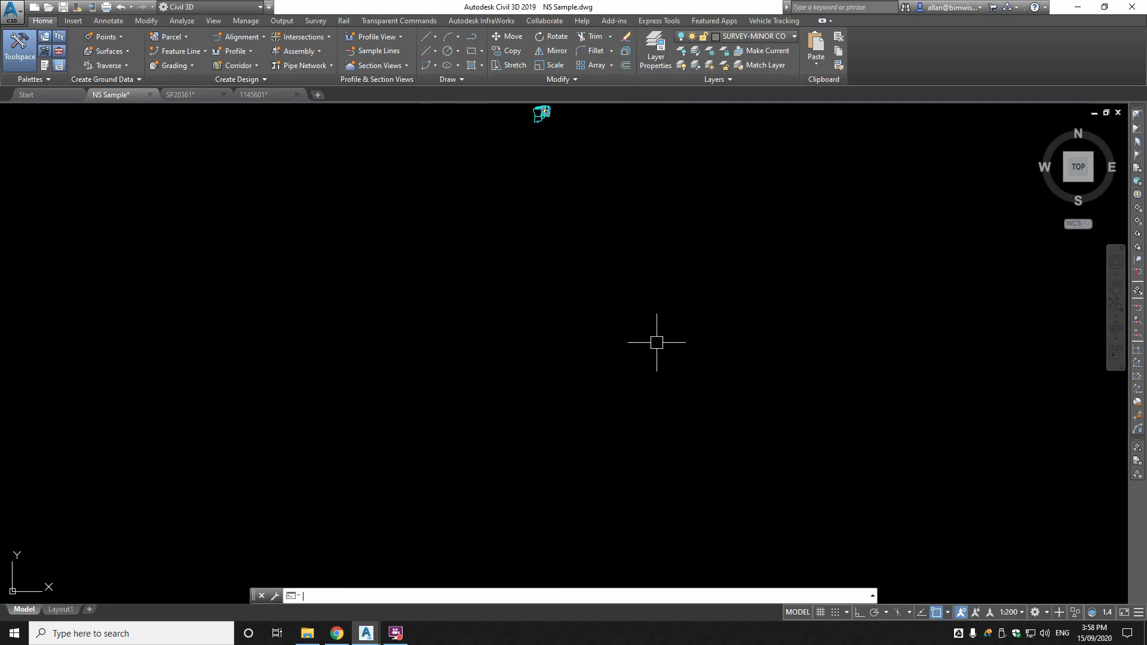
Step: Zoom and pan until the pasted survey triangulation around Bluebush Crescent fills the view
{"action": "scroll", "coordinate": [660, 322], "scroll_direction": "down", "scroll_amount": 4}
{"action": "scroll", "coordinate": [635, 386], "scroll_direction": "up", "scroll_amount": 5}
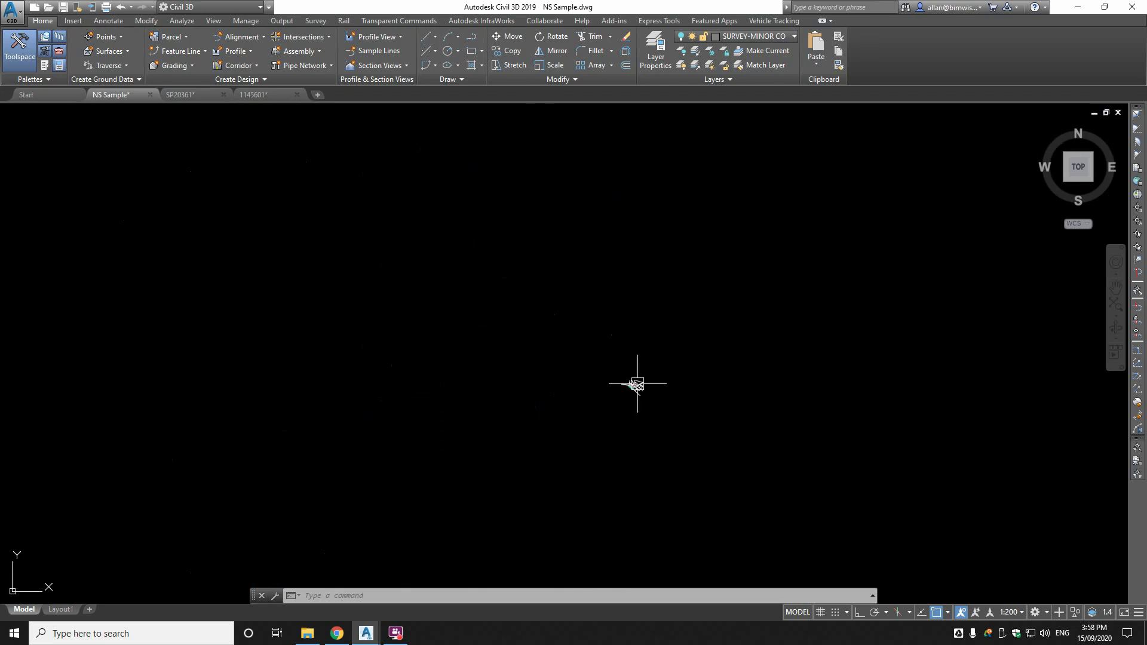
{"action": "scroll", "coordinate": [631, 366], "scroll_direction": "down", "scroll_amount": 4}
{"action": "scroll", "coordinate": [604, 463], "scroll_direction": "up", "scroll_amount": 5}
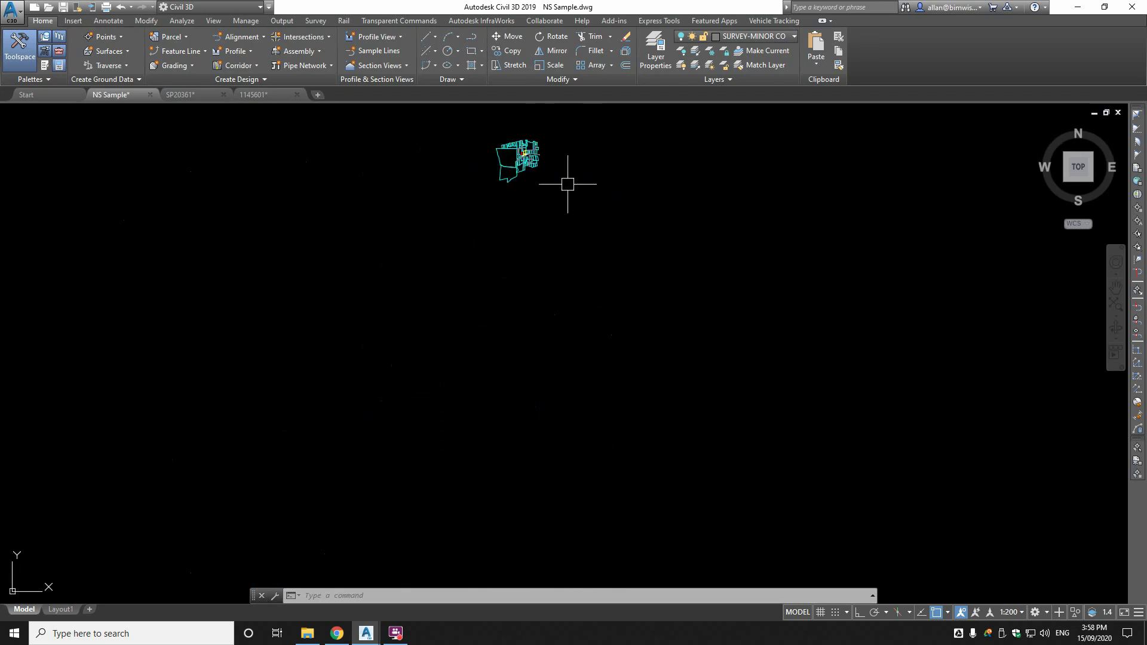
{"action": "scroll", "coordinate": [524, 261], "scroll_direction": "down", "scroll_amount": 3}
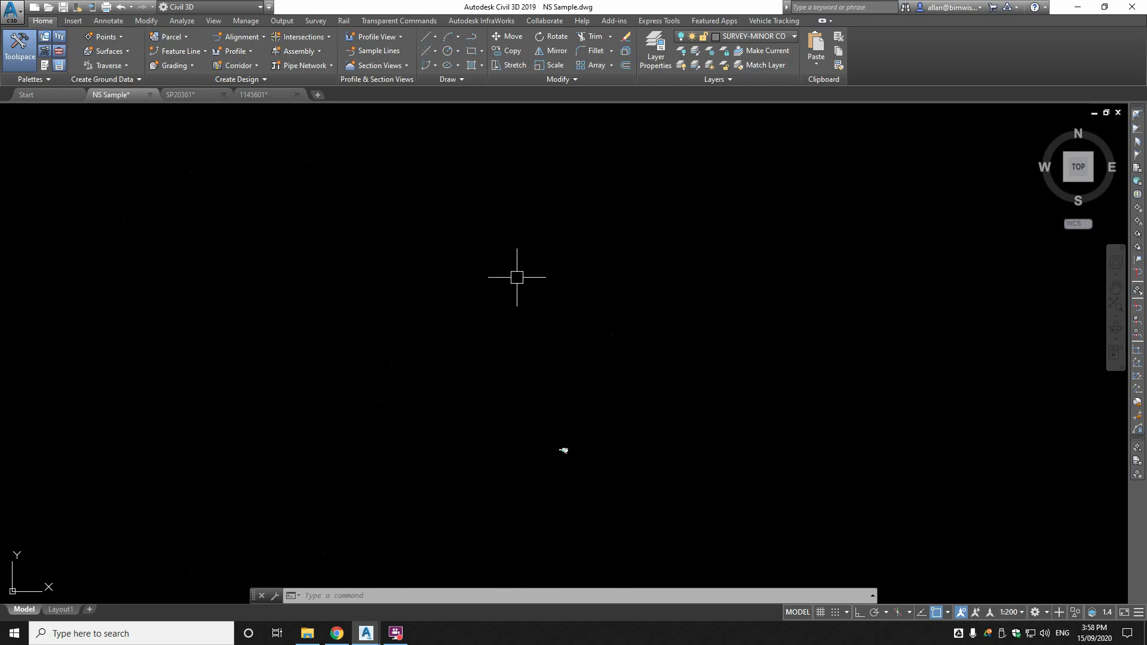
{"action": "scroll", "coordinate": [584, 251], "scroll_direction": "up", "scroll_amount": 5}
{"action": "scroll", "coordinate": [594, 365], "scroll_direction": "up", "scroll_amount": 2}
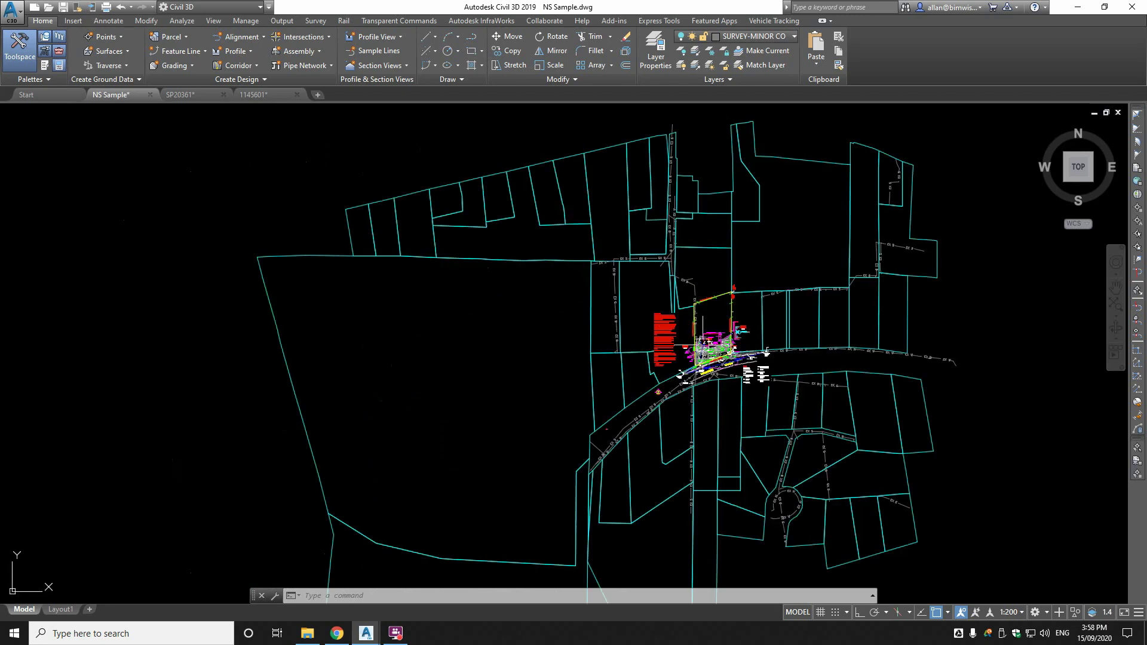
{"action": "scroll", "coordinate": [714, 328], "scroll_direction": "down", "scroll_amount": 4}
{"action": "scroll", "coordinate": [714, 328], "scroll_direction": "down", "scroll_amount": 5}
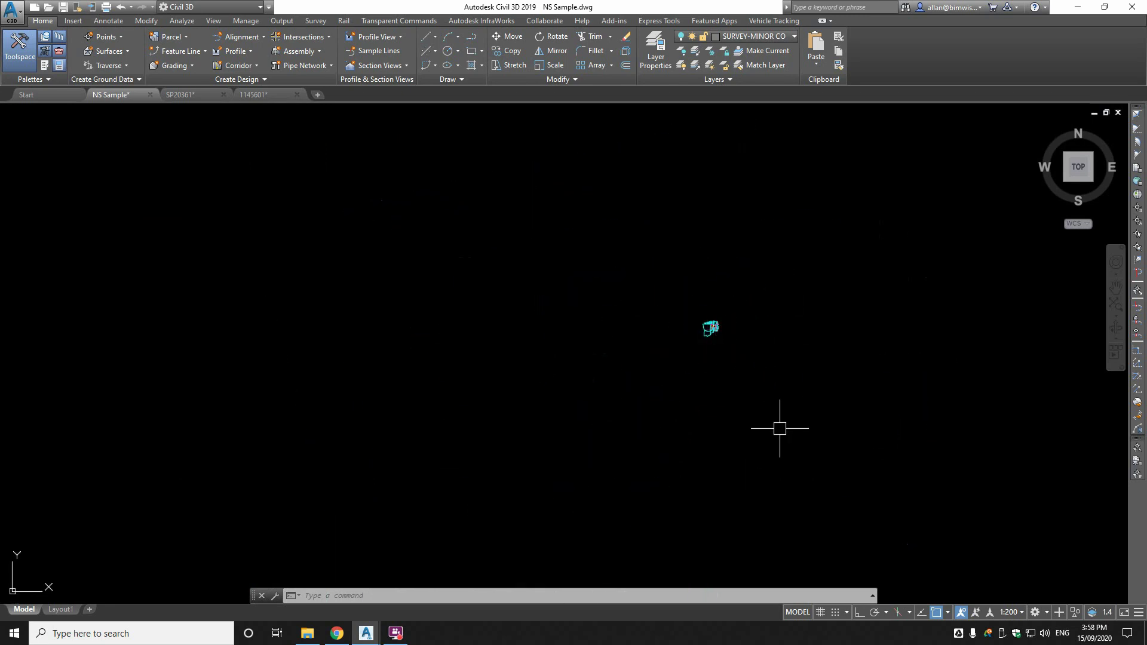
{"action": "scroll", "coordinate": [664, 540], "scroll_direction": "up", "scroll_amount": 5}
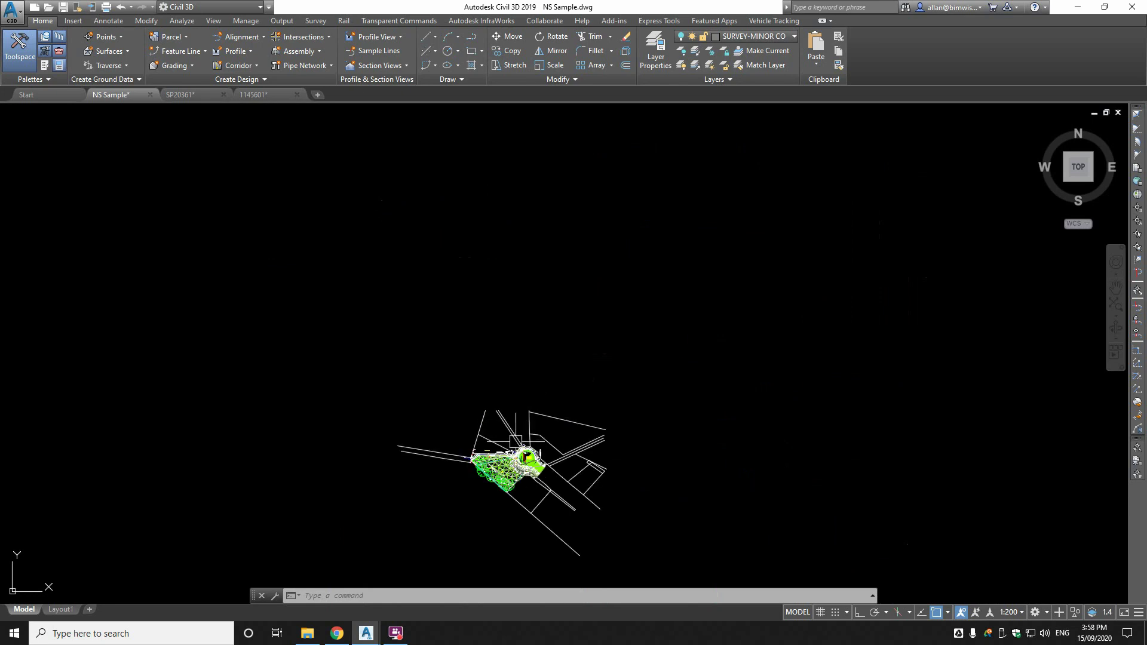
{"action": "scroll", "coordinate": [526, 298], "scroll_direction": "down", "scroll_amount": 8}
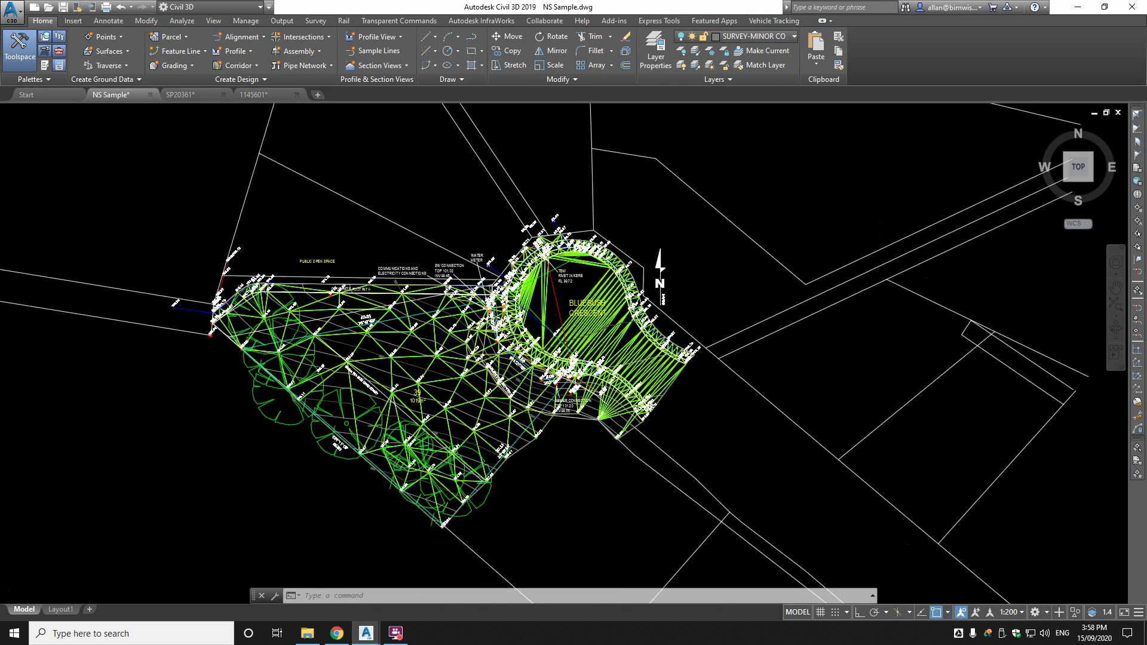
{"action": "middle_click_drag", "start_coordinate": [522, 281], "coordinate": [528, 528]}
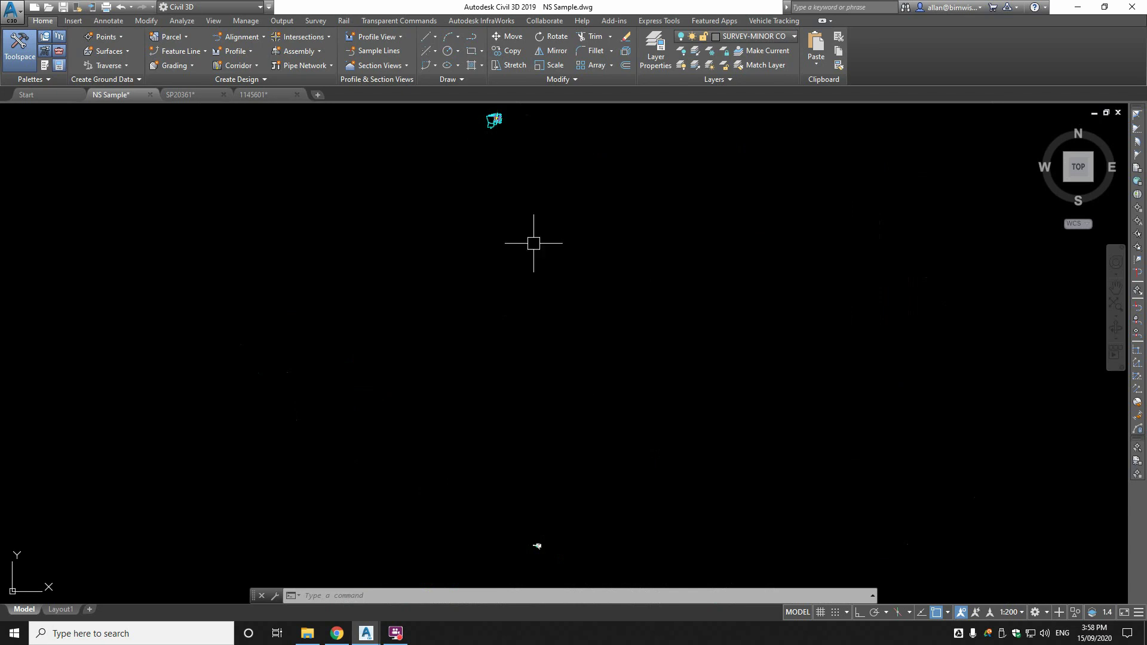
{"action": "mouse_move", "coordinate": [533, 243]}
{"action": "middle_mouse_down"}
{"action": "mouse_move", "coordinate": [561, 297]}
{"action": "mouse_move", "coordinate": [604, 300]}
{"action": "middle_mouse_up"}
{"action": "scroll", "coordinate": [601, 274], "scroll_direction": "up", "scroll_amount": 5}
{"action": "scroll", "coordinate": [422, 382], "scroll_direction": "up", "scroll_amount": 6}
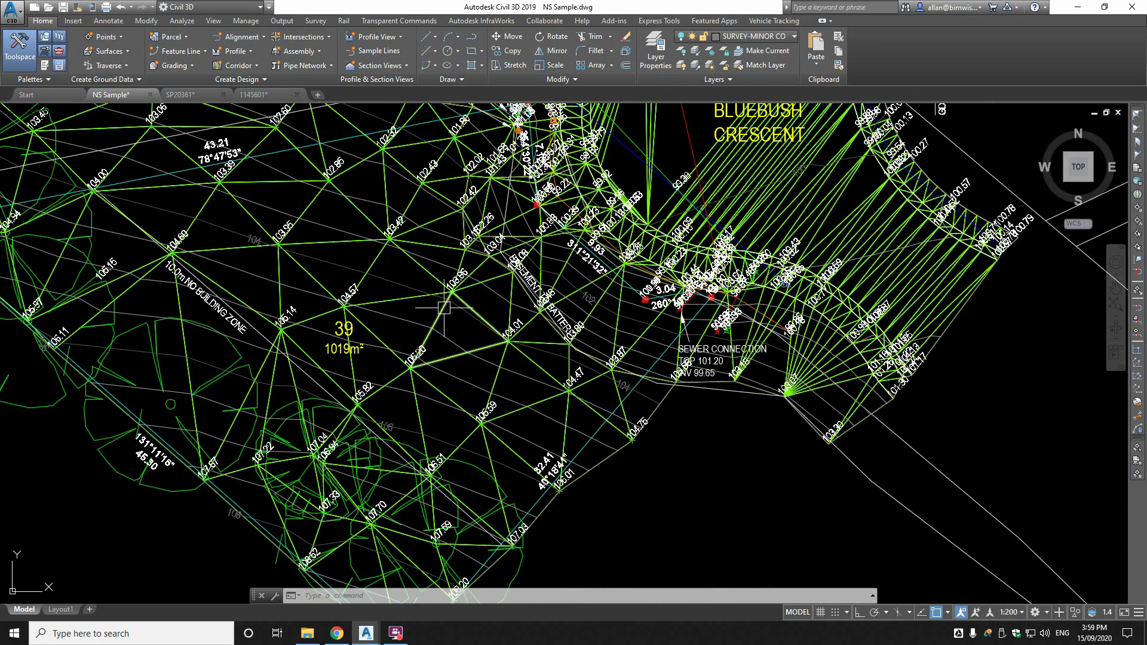
Step: Isolate the survey triangle layer SURVEY-TRIANGLE_1 SURFACE_F with LAYISO so only its 3D faces show
{"action": "left_click", "coordinate": [443, 308]}
{"action": "scroll", "coordinate": [454, 314], "scroll_direction": "down", "scroll_amount": 8}
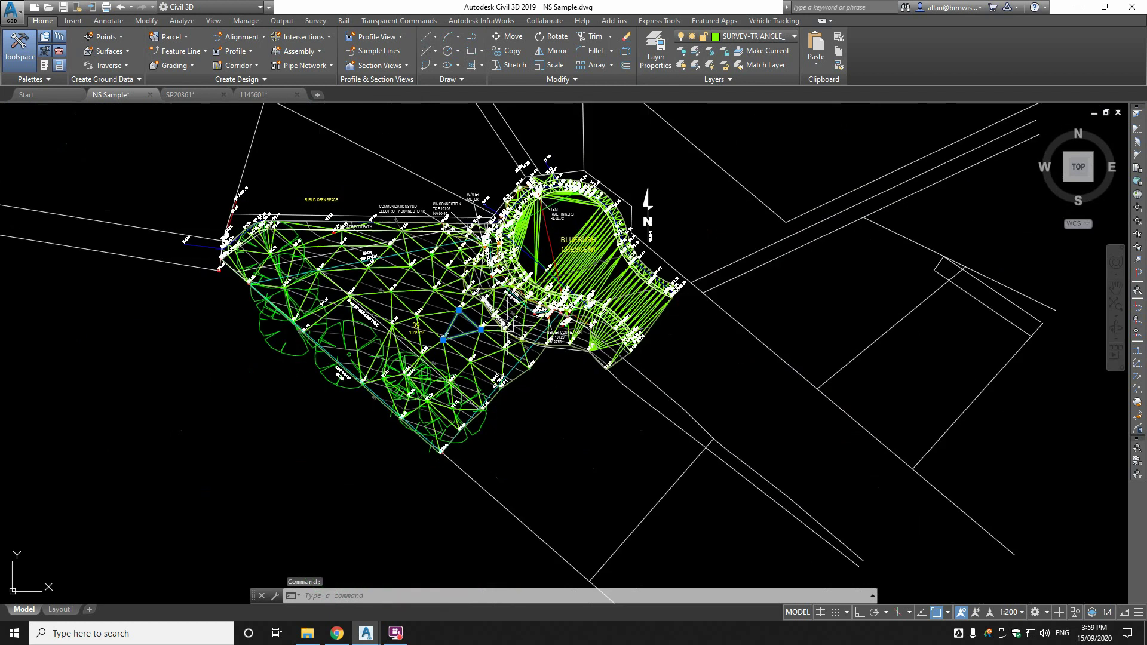
{"action": "type", "text": "LAYIOS"}
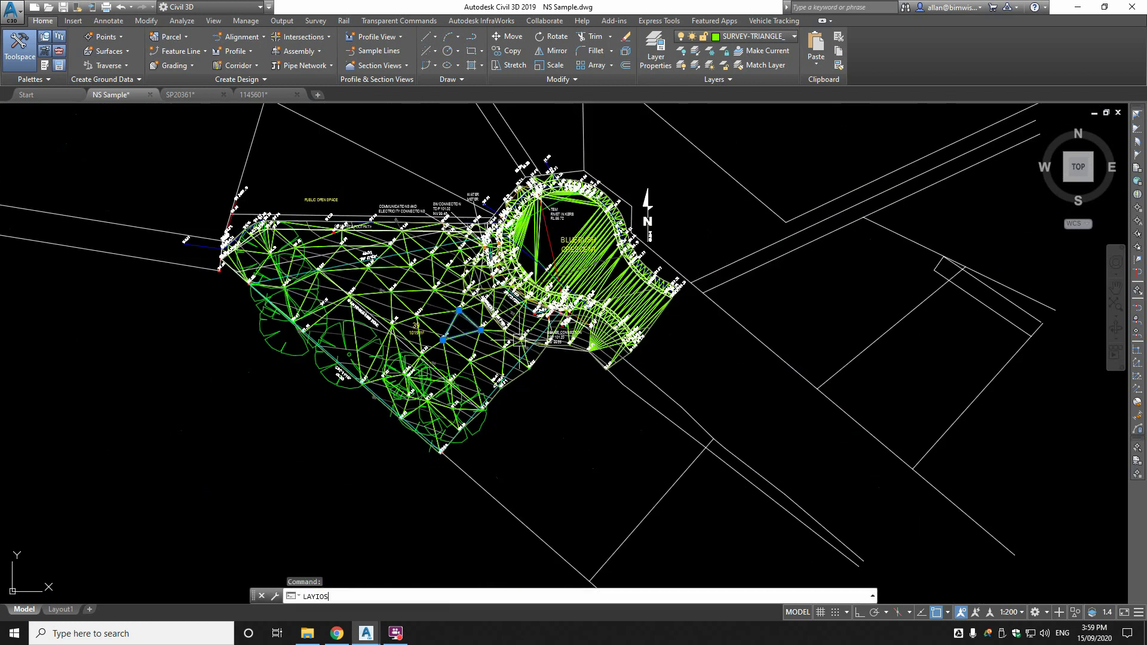
{"action": "key", "text": "Return"}
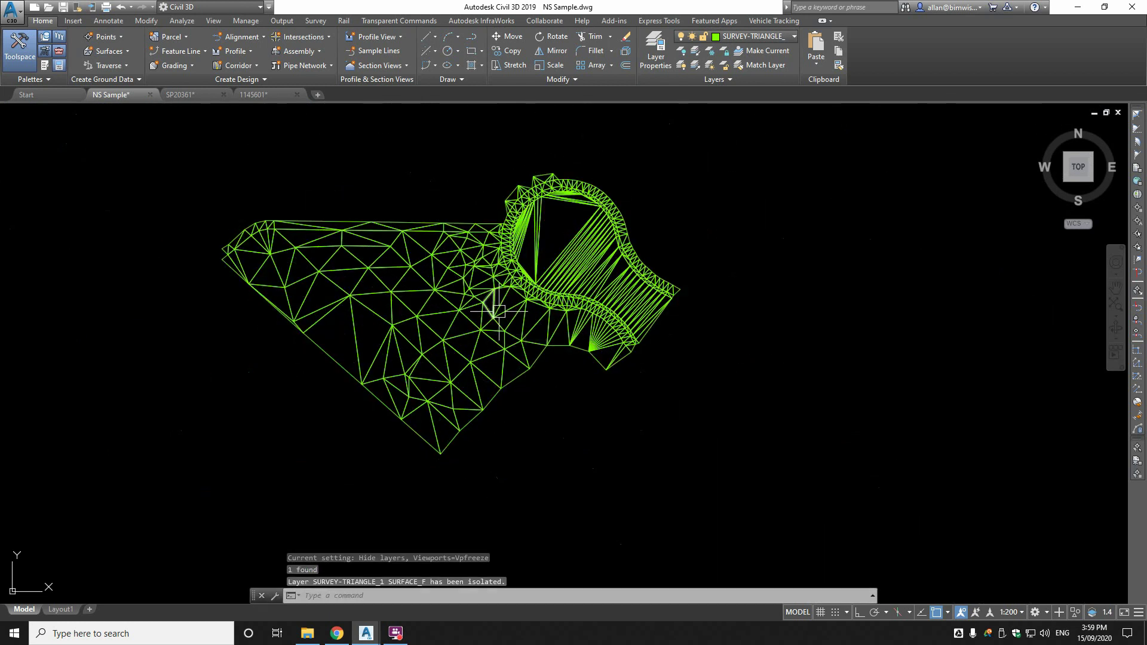
Step: Check a selected triangle's properties to confirm it is a 3D face
{"action": "left_click", "coordinate": [466, 311]}
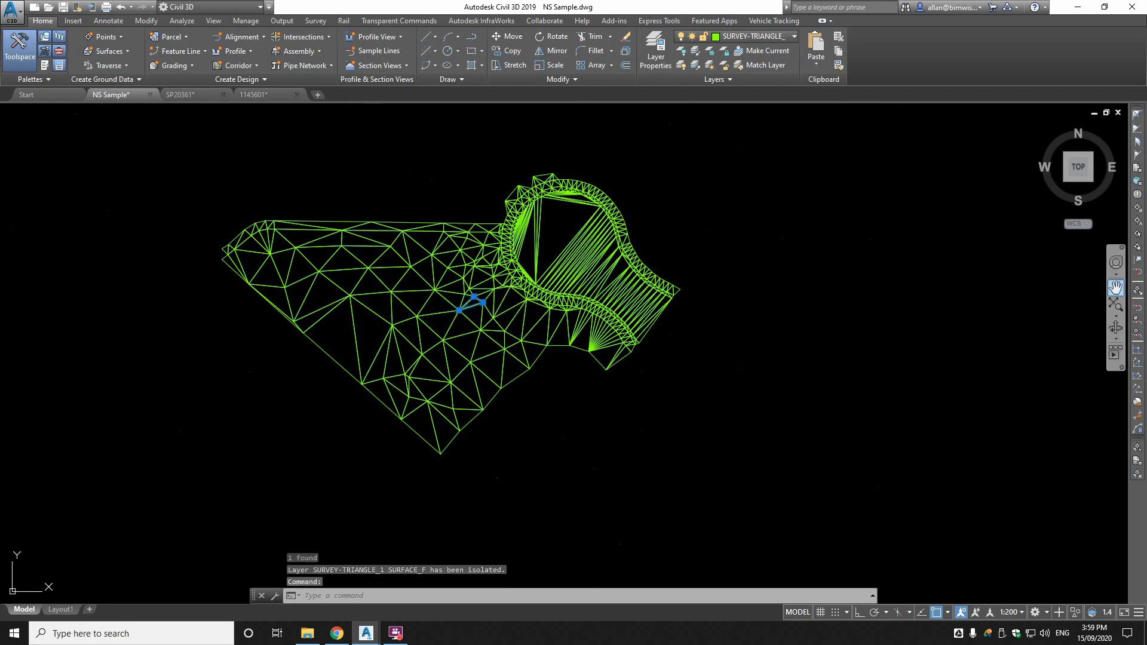
{"action": "key", "text": "ctrl+1"}
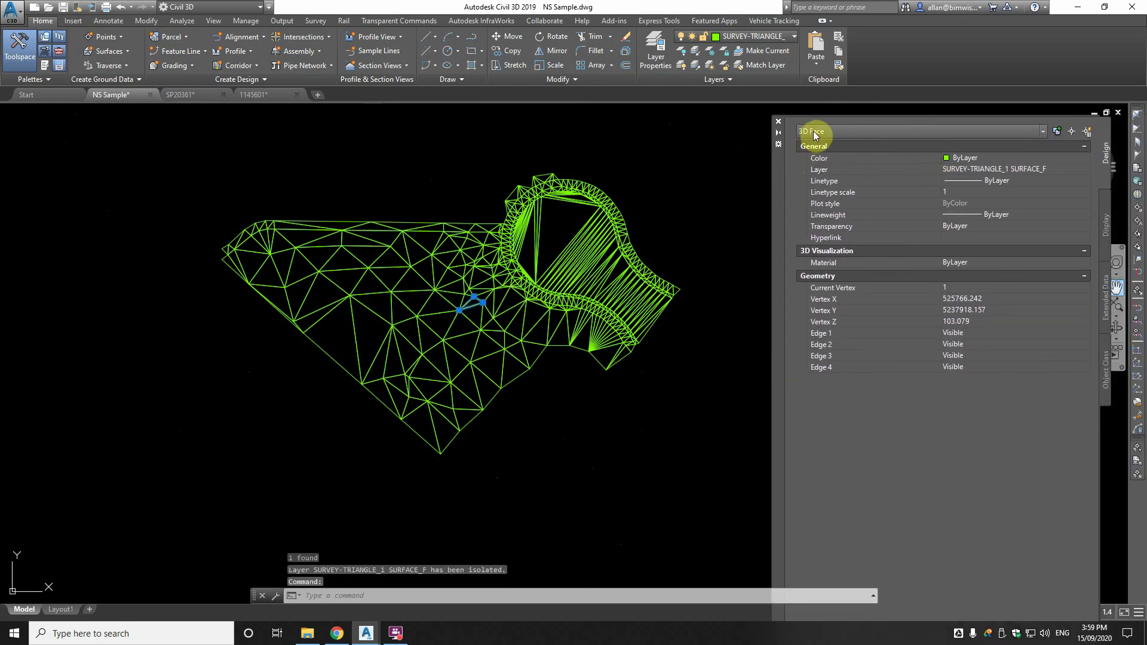
{"action": "key", "text": "ctrl+1"}
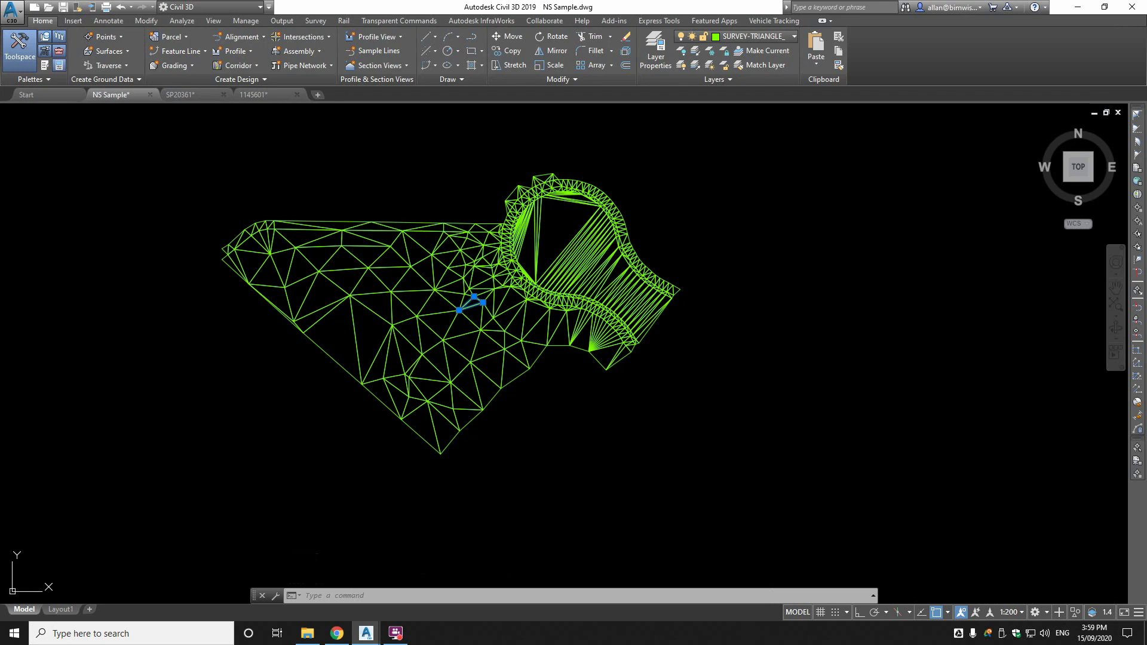
Step: Show Prospector and expand the Surfaces collection down to the NS surface's definition
{"action": "key", "text": "ctrl+5"}
{"action": "left_click_drag", "start_coordinate": [776, 517], "coordinate": [716, 535]}
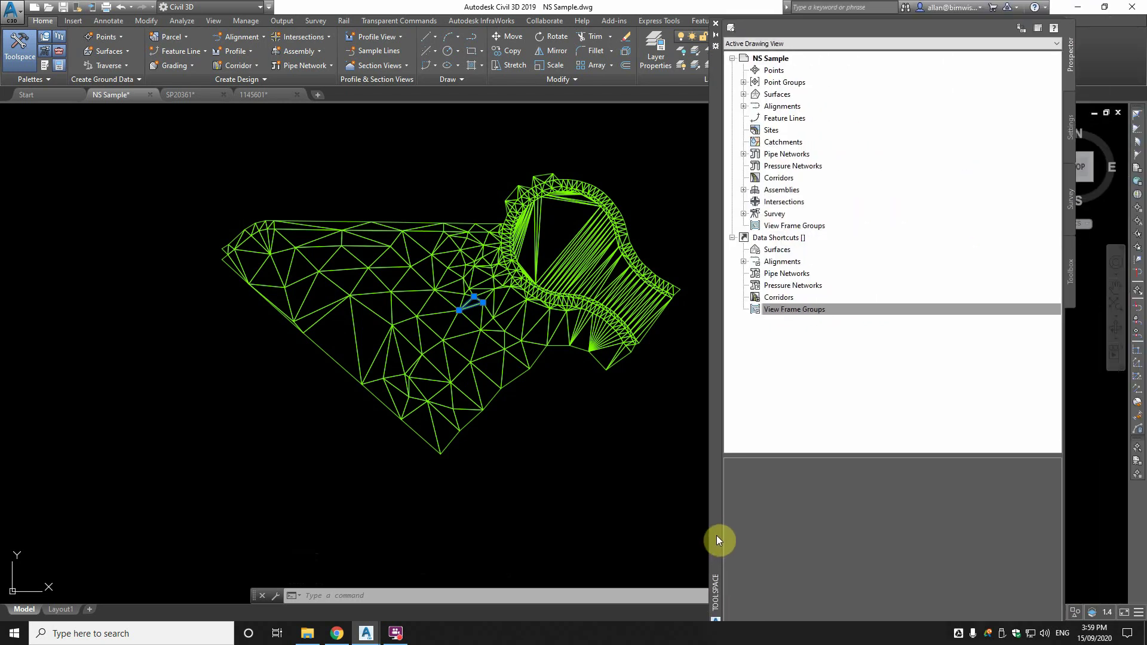
{"action": "left_click", "coordinate": [749, 110]}
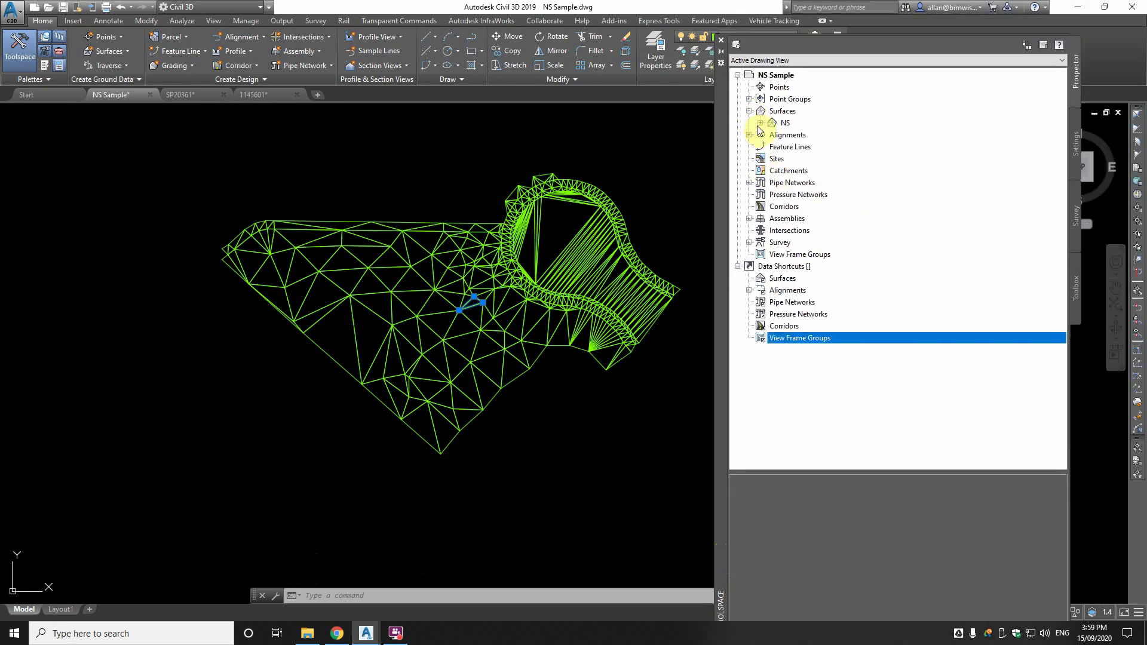
{"action": "left_click", "coordinate": [760, 123]}
{"action": "left_click", "coordinate": [772, 158]}
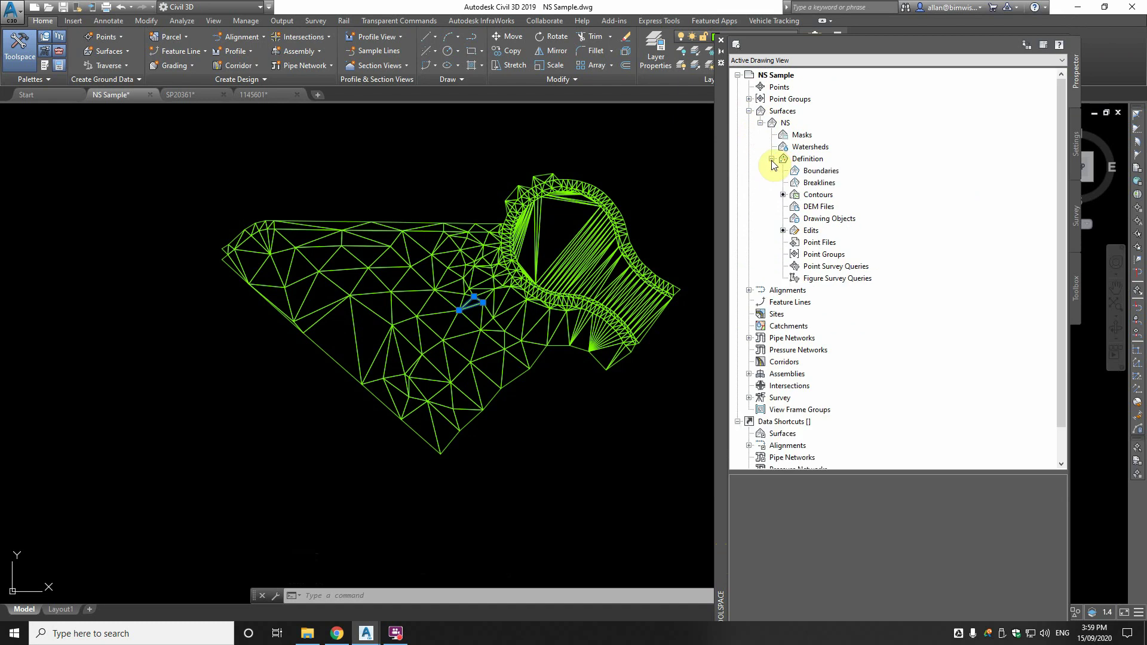
Step: Start a new TIN surface named NS - SITE 2 on layer SURF-NS - SITE 2
{"action": "right_click", "coordinate": [790, 112]}
{"action": "left_click", "coordinate": [813, 116]}
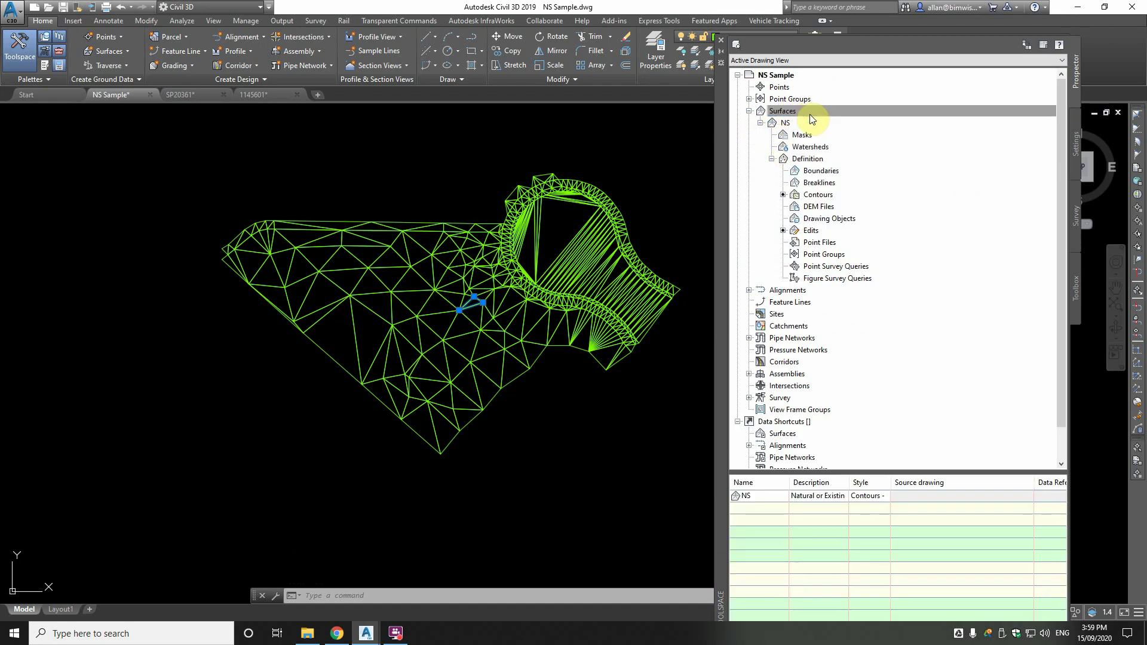
{"action": "double_click", "coordinate": [546, 225]}
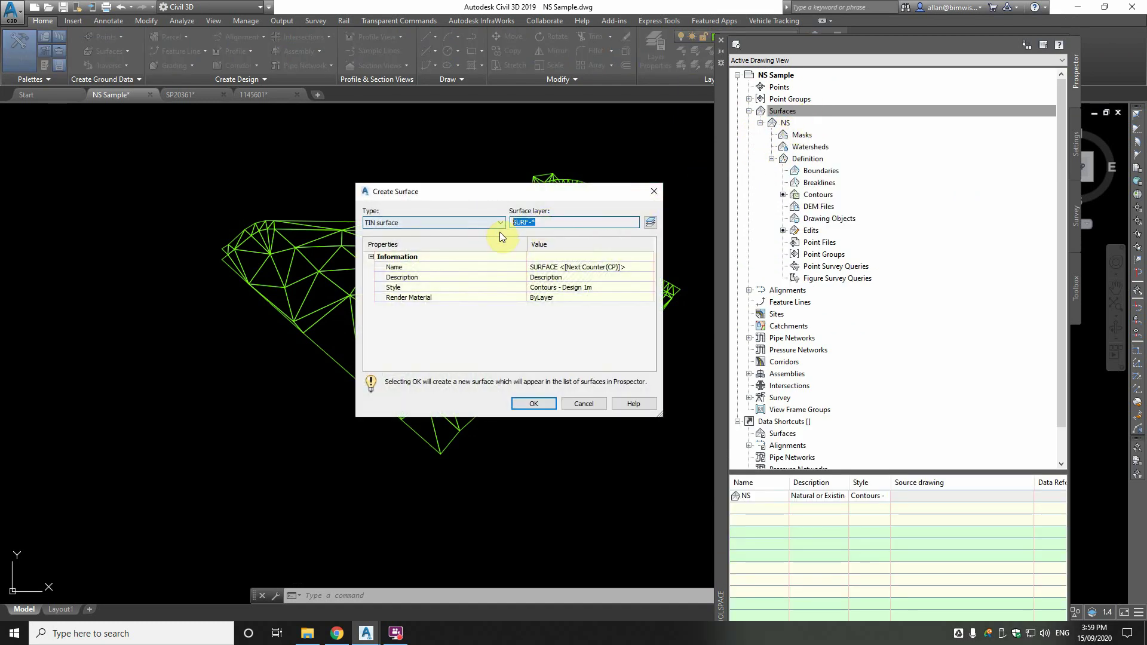
{"action": "double_click", "coordinate": [637, 265]}
{"action": "type", "text": "n"}
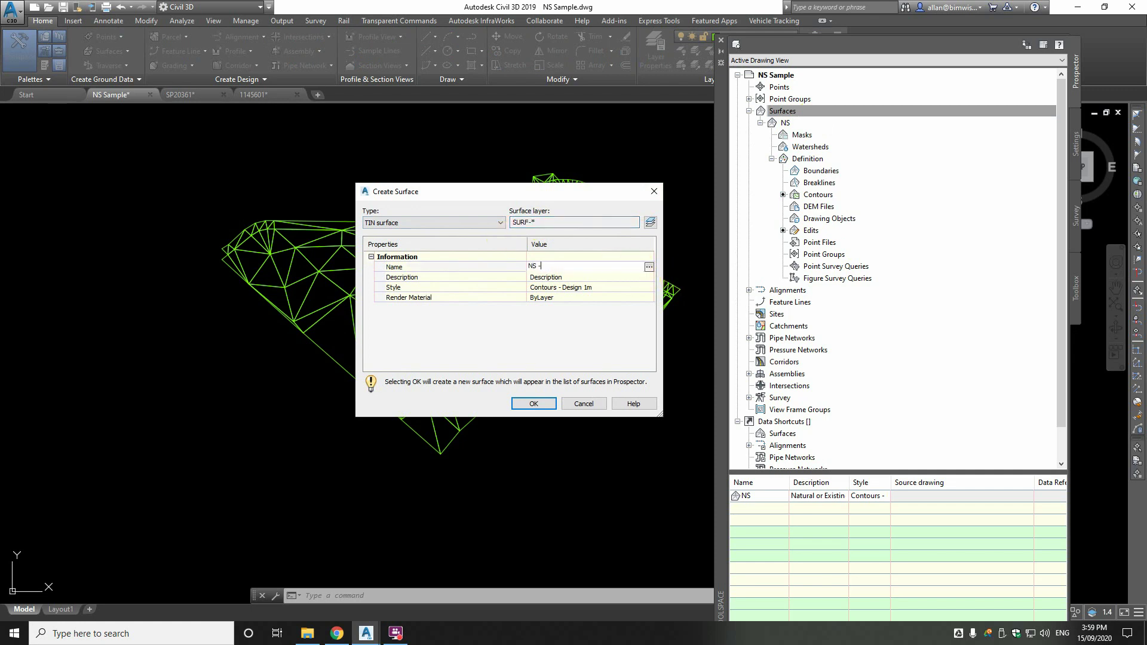
{"action": "type", "text": "S - SITE 2"}
{"action": "left_click", "coordinate": [633, 288]}
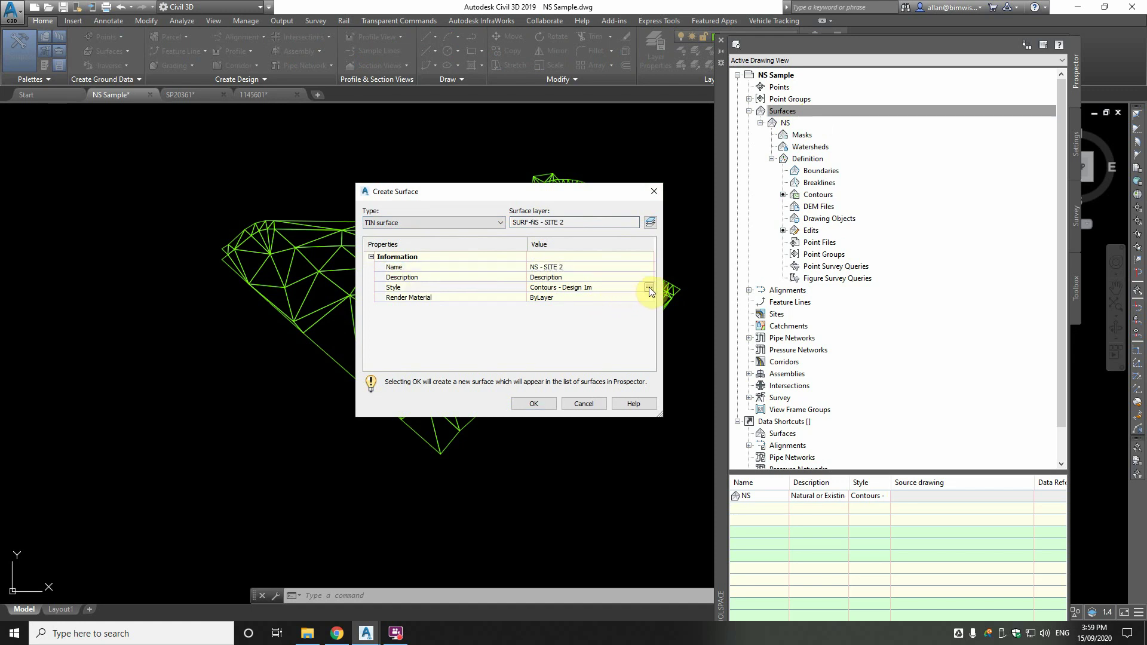
Step: Give the new surface the Contours - Existing 0.2m style and create it
{"action": "left_click", "coordinate": [649, 288]}
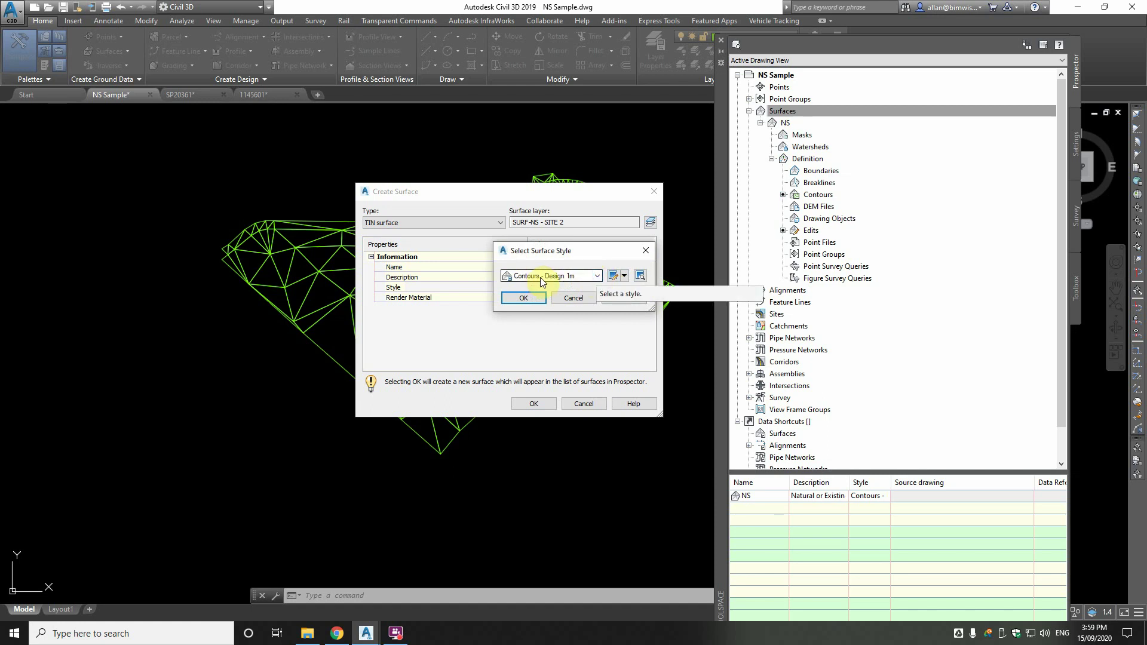
{"action": "left_click", "coordinate": [598, 278]}
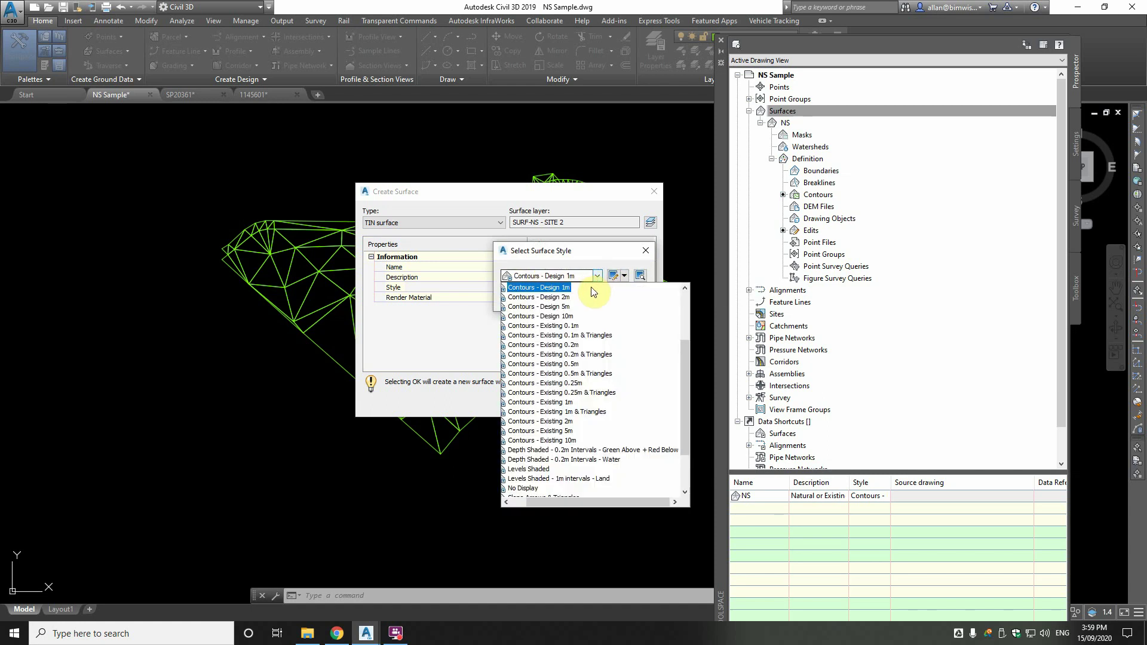
{"action": "scroll", "coordinate": [594, 316], "scroll_direction": "up", "scroll_amount": 3}
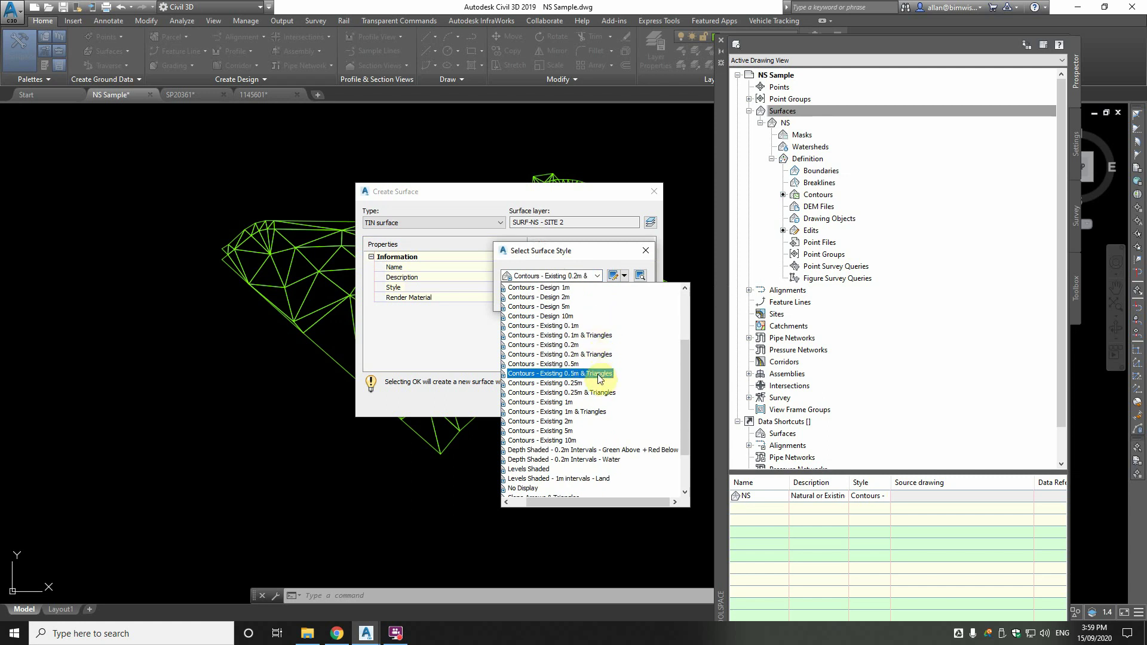
{"action": "left_click", "coordinate": [558, 347]}
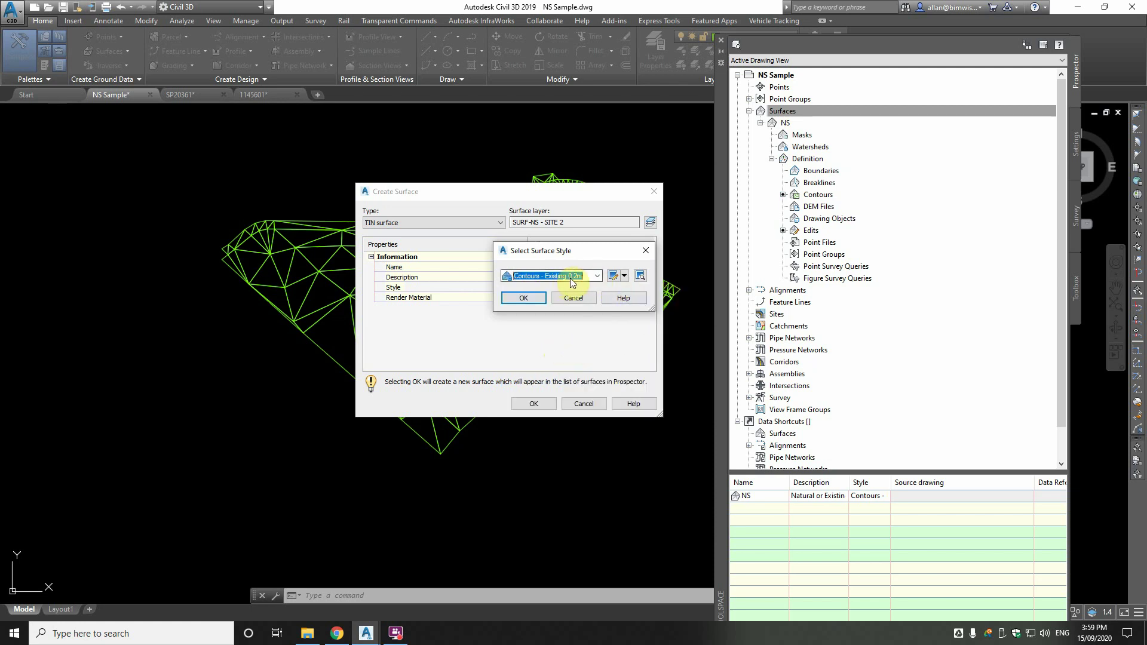
{"action": "left_click", "coordinate": [523, 296]}
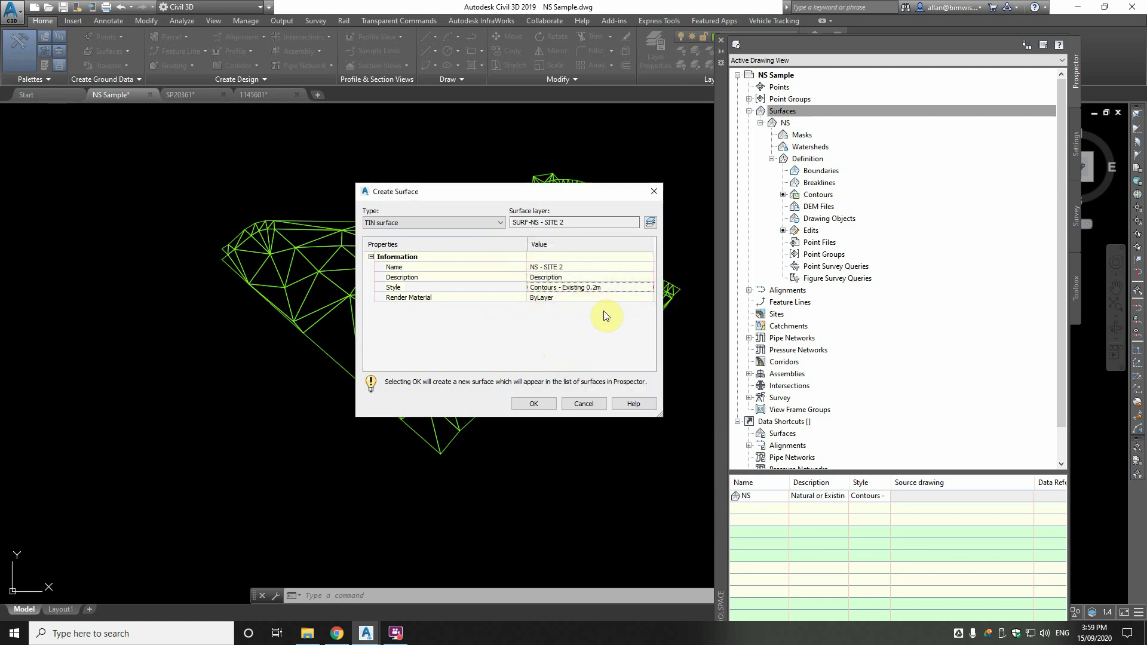
{"action": "left_click", "coordinate": [531, 404]}
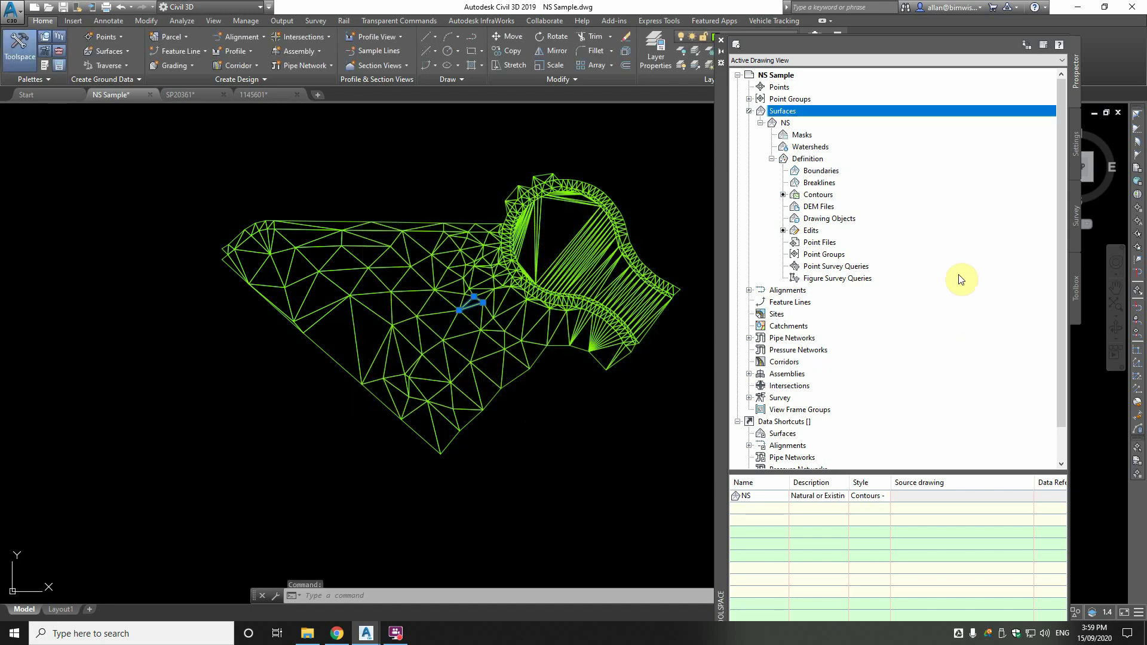
Step: Expand the NS - SITE 2 surface to its Drawing Objects definition entry
{"action": "left_click", "coordinate": [761, 122]}
{"action": "left_click", "coordinate": [761, 135]}
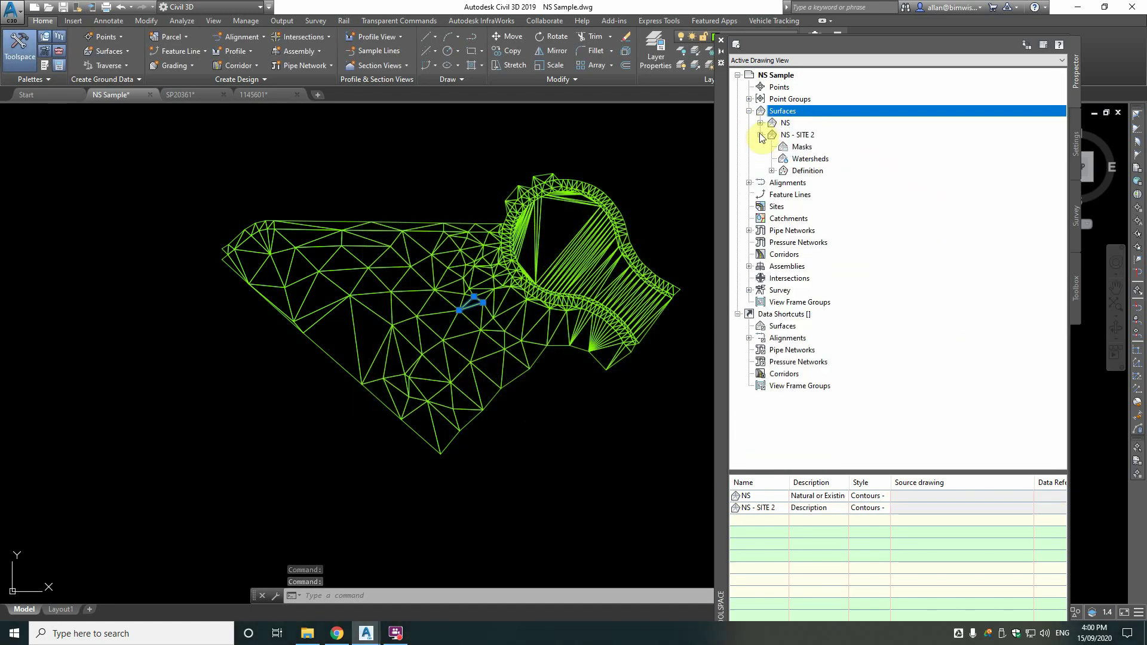
{"action": "left_click", "coordinate": [772, 172]}
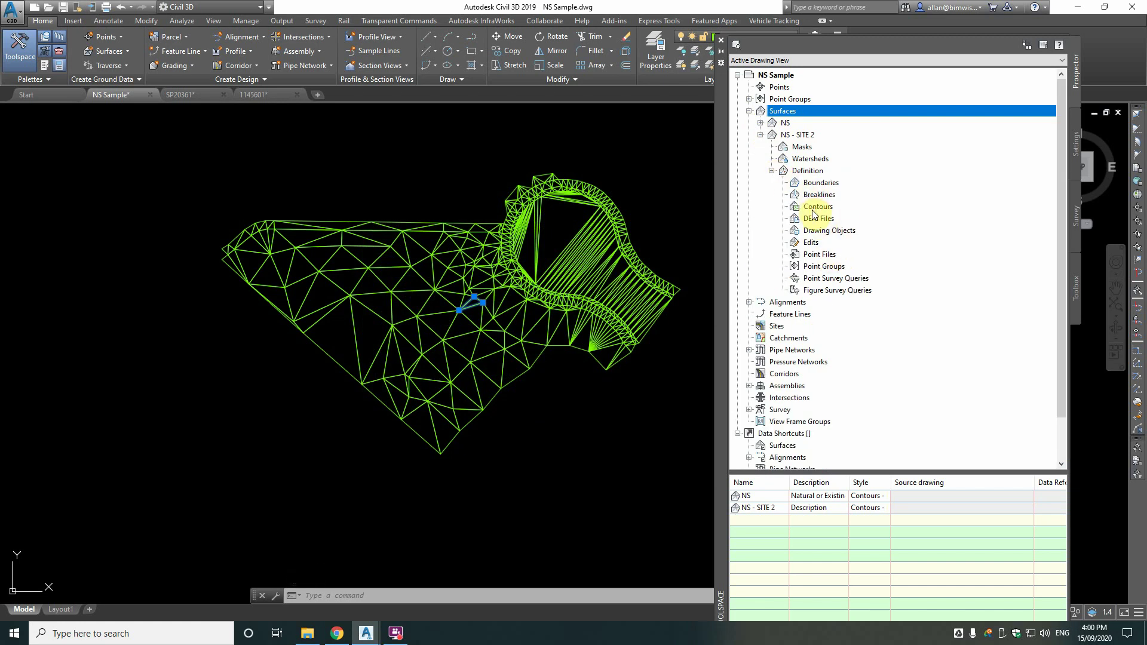
{"action": "left_click", "coordinate": [824, 231]}
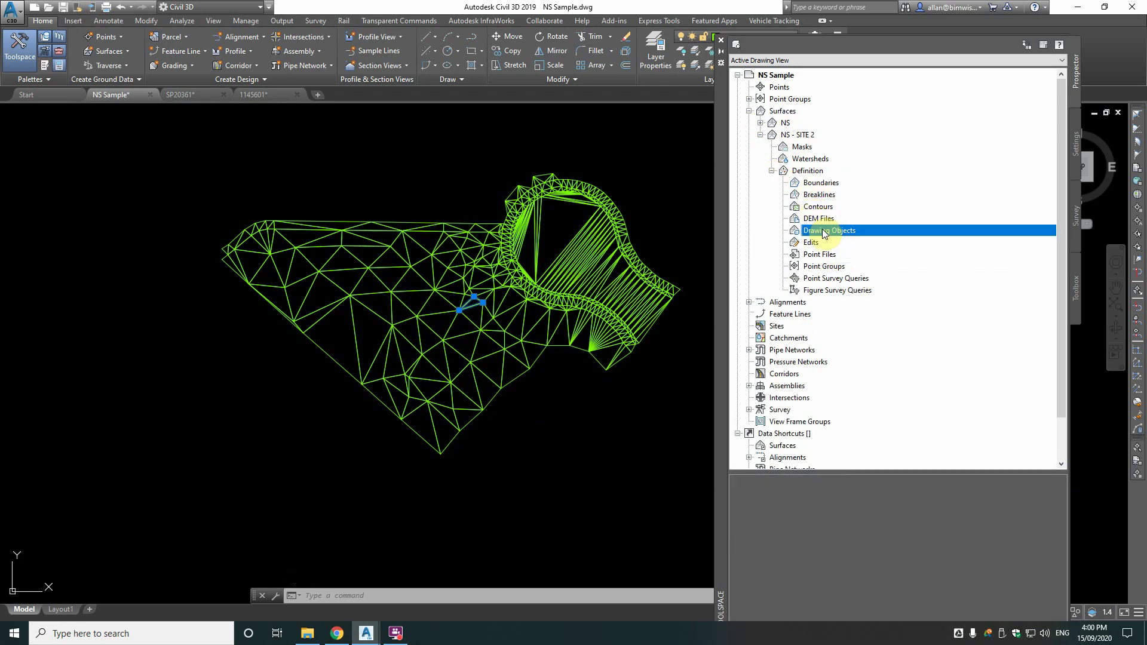
Step: Add all the pasted survey triangles to the definition as 3D Faces drawing objects
{"action": "right_click", "coordinate": [823, 228]}
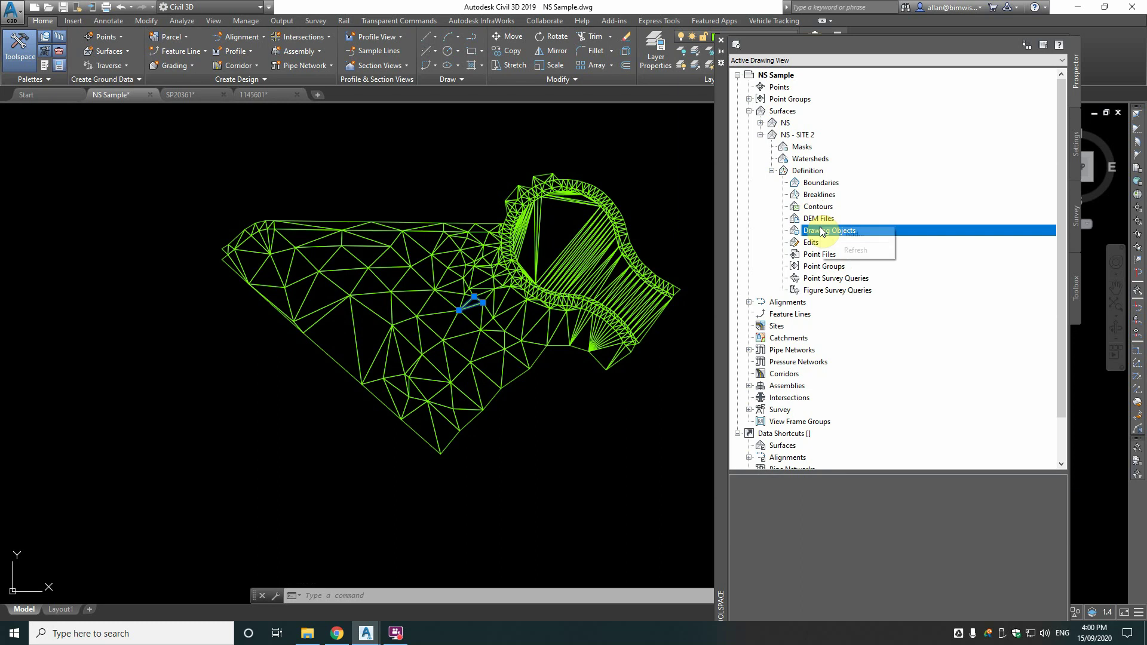
{"action": "left_click", "coordinate": [839, 239]}
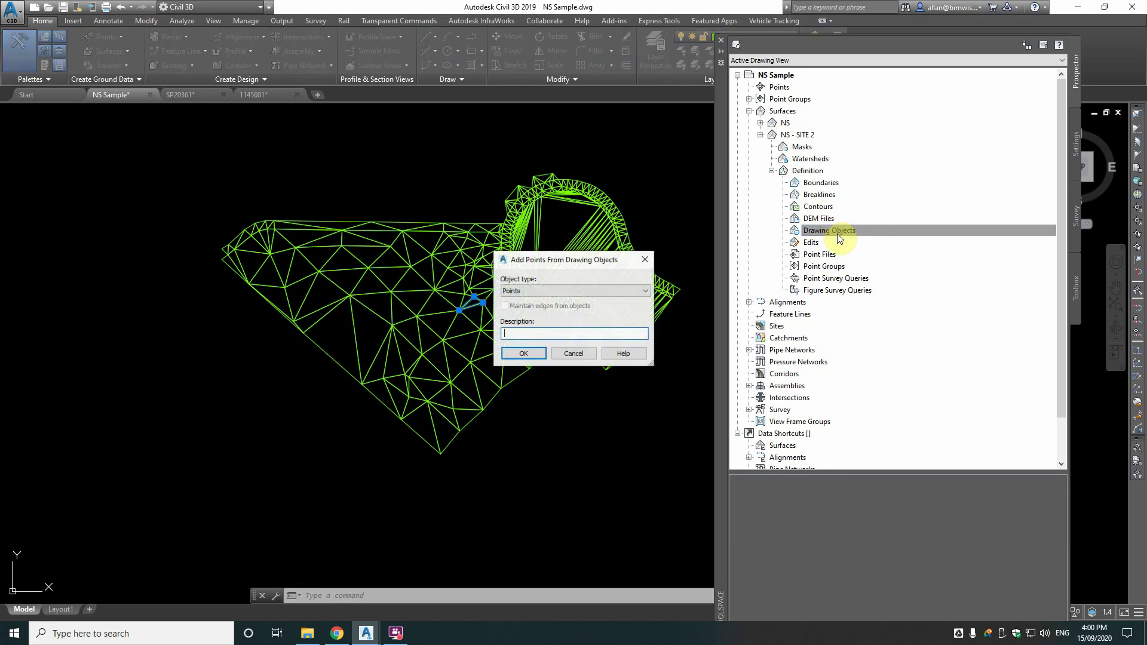
{"action": "left_click", "coordinate": [640, 292]}
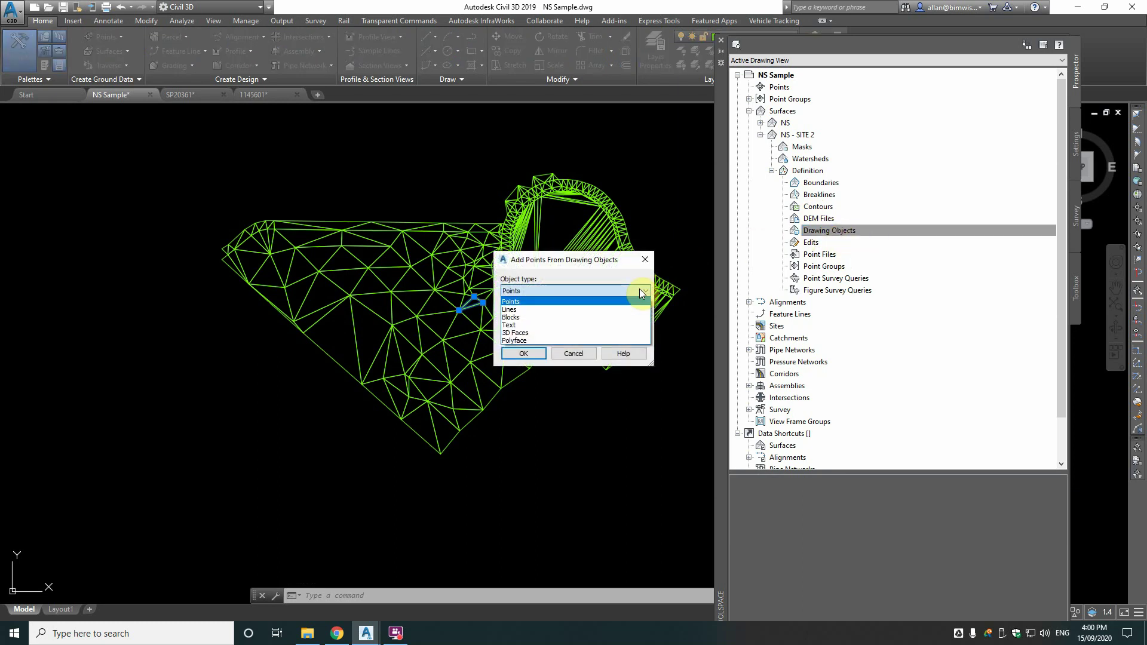
{"action": "left_click", "coordinate": [521, 334]}
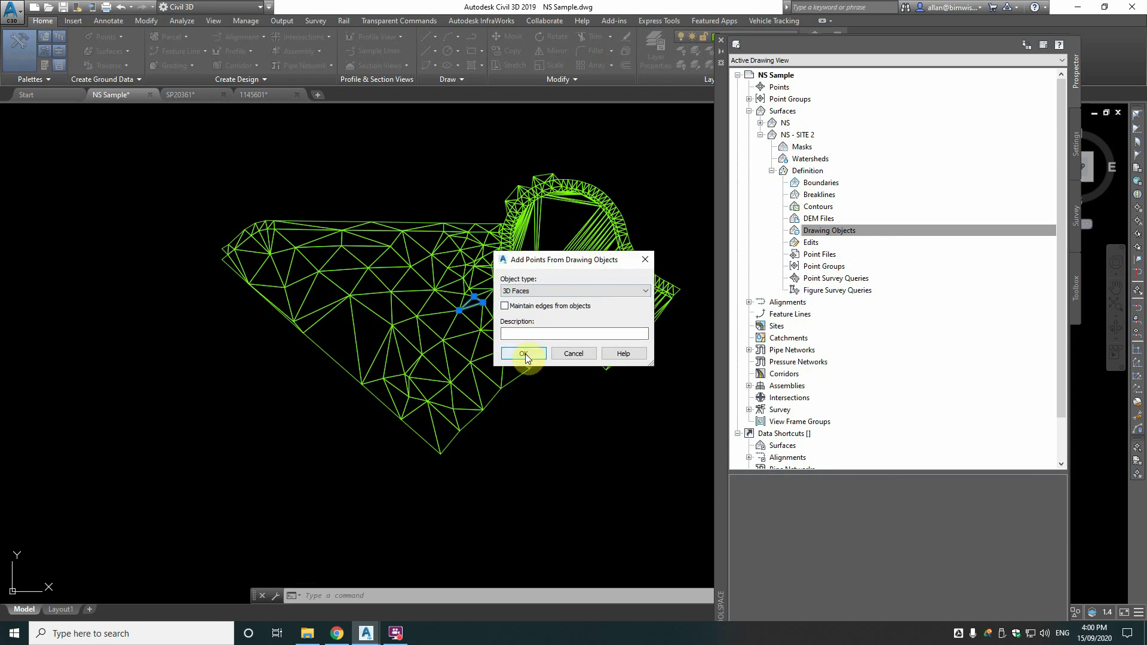
{"action": "left_click", "coordinate": [527, 353]}
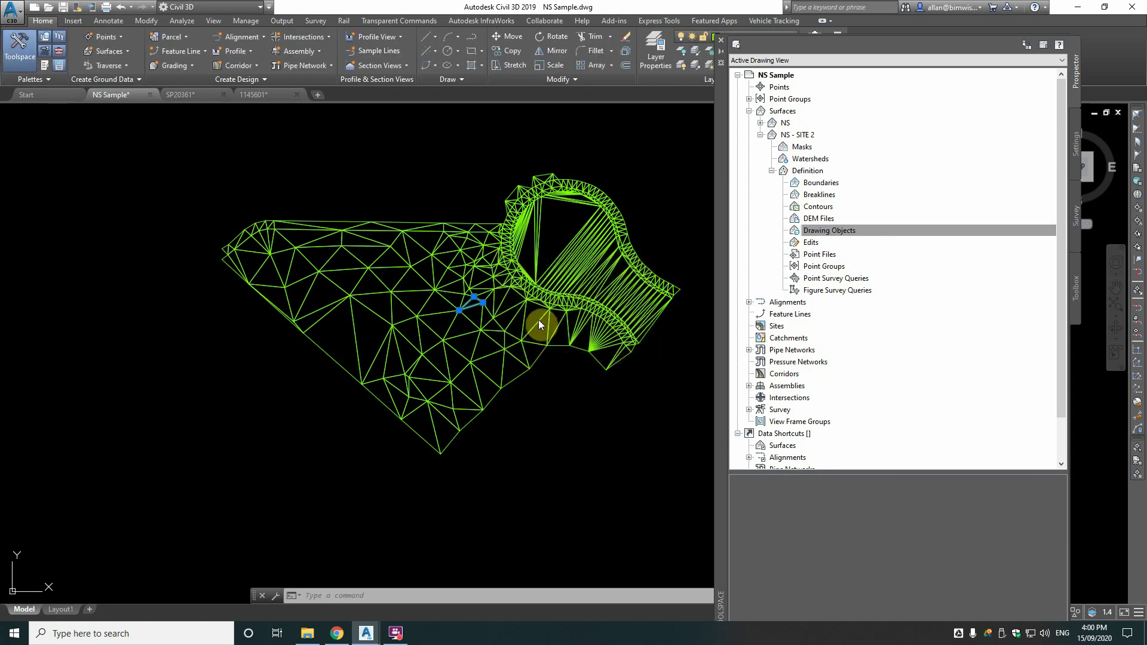
{"action": "left_click", "coordinate": [691, 157]}
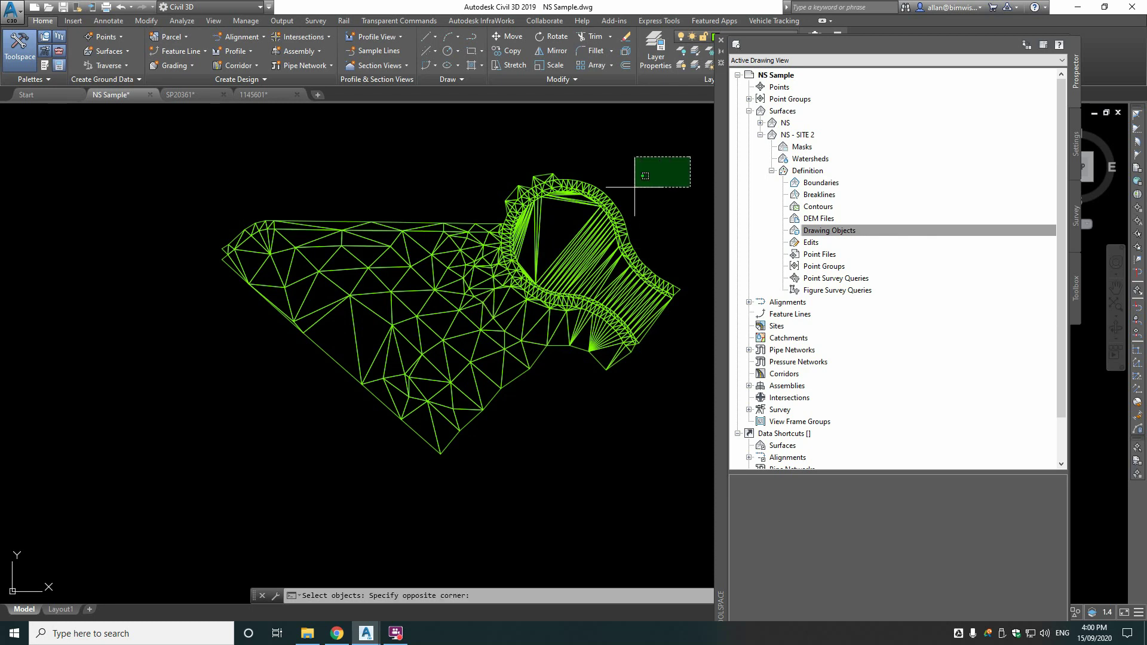
{"action": "left_click", "coordinate": [147, 492]}
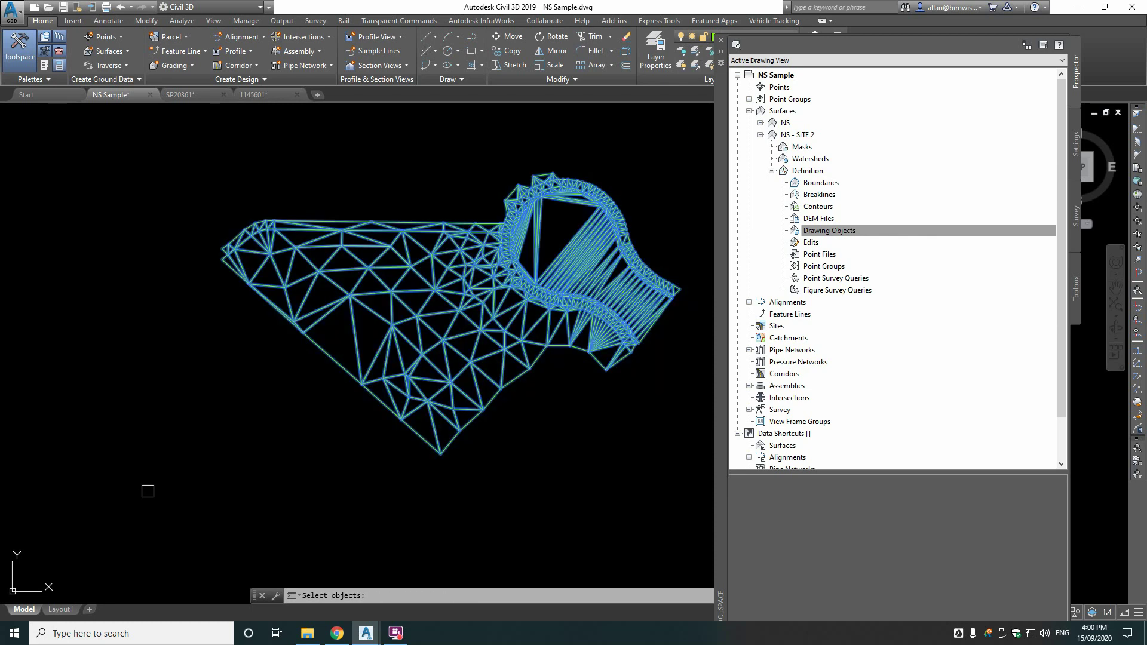
{"action": "key", "text": "Return"}
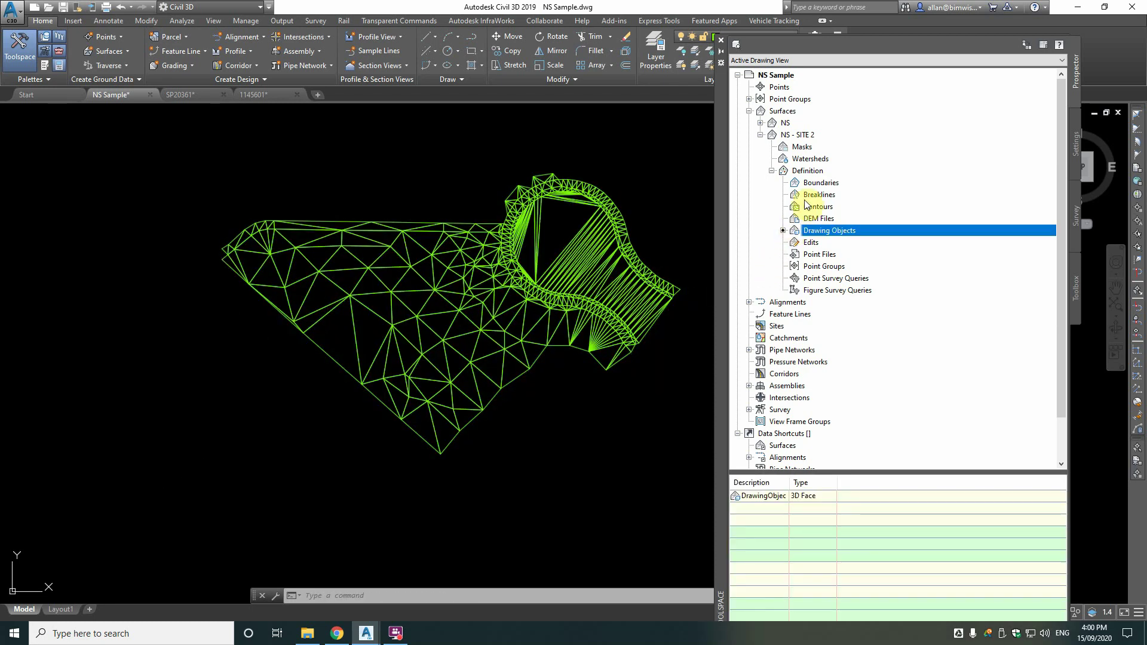
Step: Turn all layers back on with LAYON and select the NS - SITE 2 surface
{"action": "type", "text": "LAYON"}
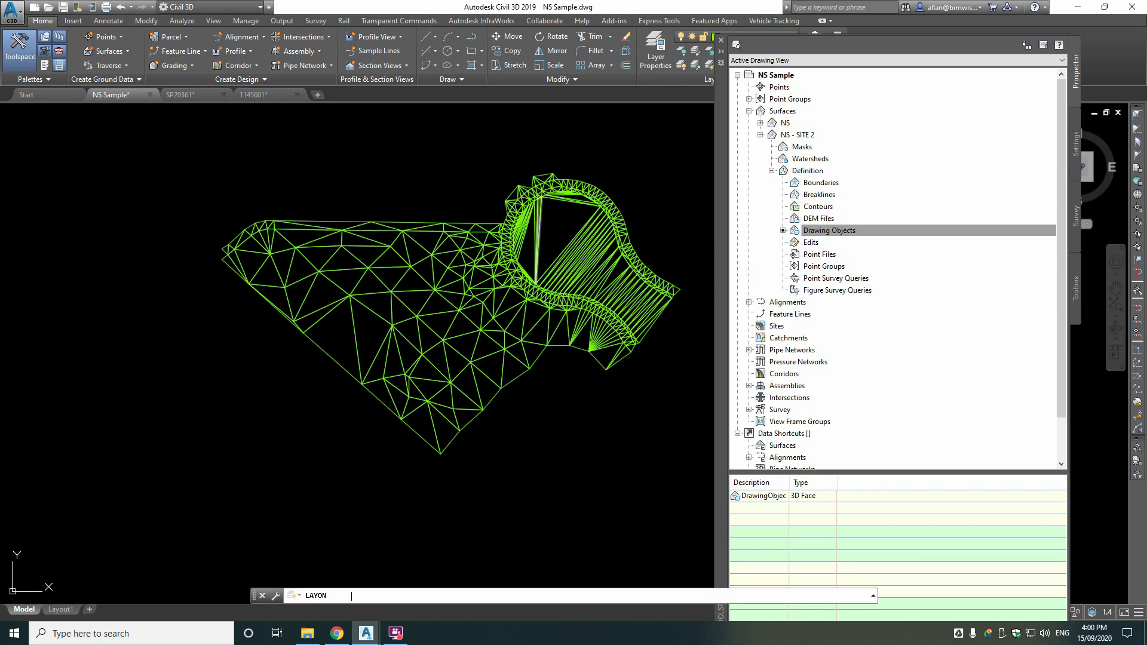
{"action": "key", "text": "Return"}
{"action": "scroll", "coordinate": [448, 251], "scroll_direction": "up", "scroll_amount": 5}
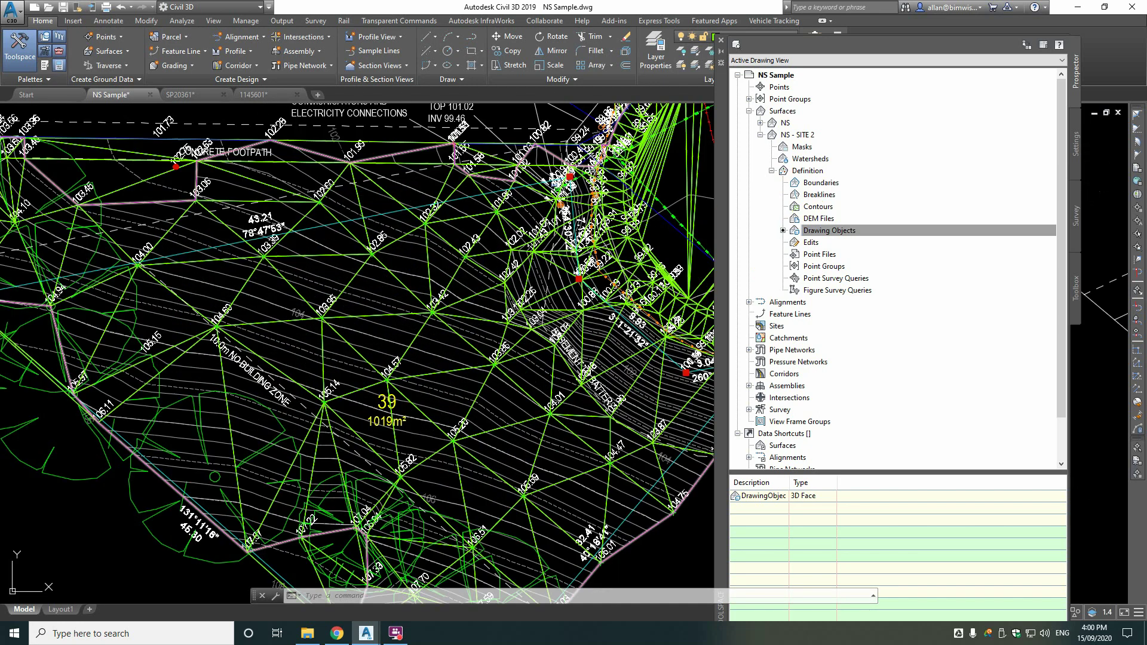
{"action": "scroll", "coordinate": [405, 244], "scroll_direction": "up", "scroll_amount": 3}
{"action": "left_click", "coordinate": [408, 244]}
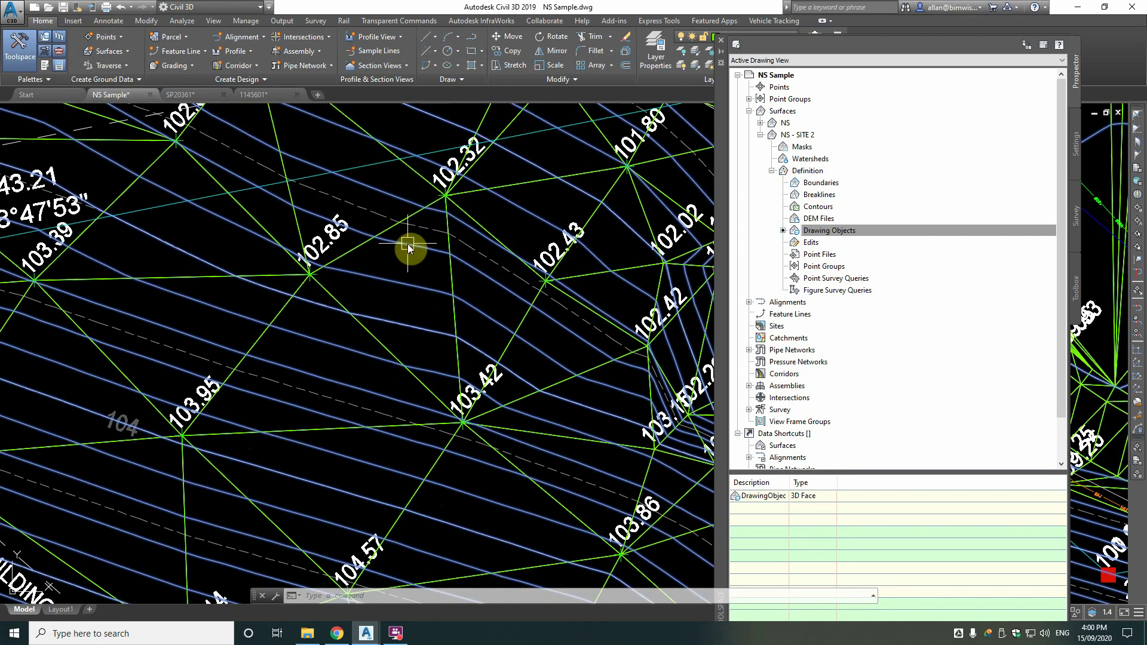
Step: Zoom around to inspect the NS - SITE 2 contours over the survey near lot 39
{"action": "scroll", "coordinate": [408, 243], "scroll_direction": "down", "scroll_amount": 6}
{"action": "scroll", "coordinate": [413, 245], "scroll_direction": "up", "scroll_amount": 5}
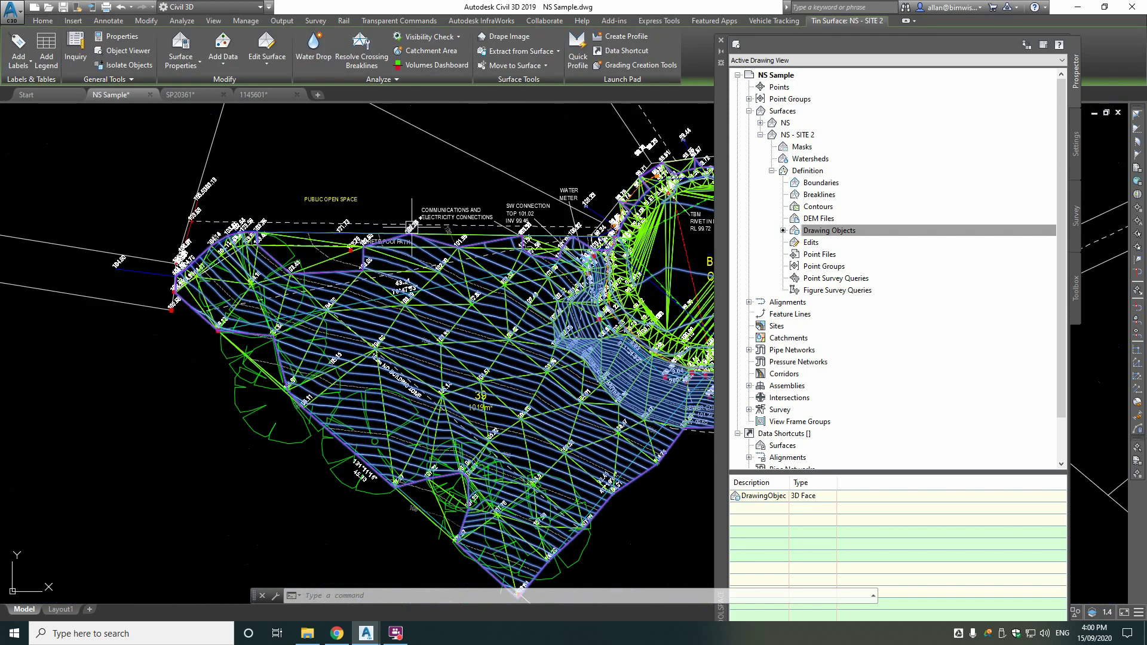
{"action": "scroll", "coordinate": [421, 254], "scroll_direction": "up", "scroll_amount": 2}
{"action": "scroll", "coordinate": [422, 253], "scroll_direction": "down", "scroll_amount": 2}
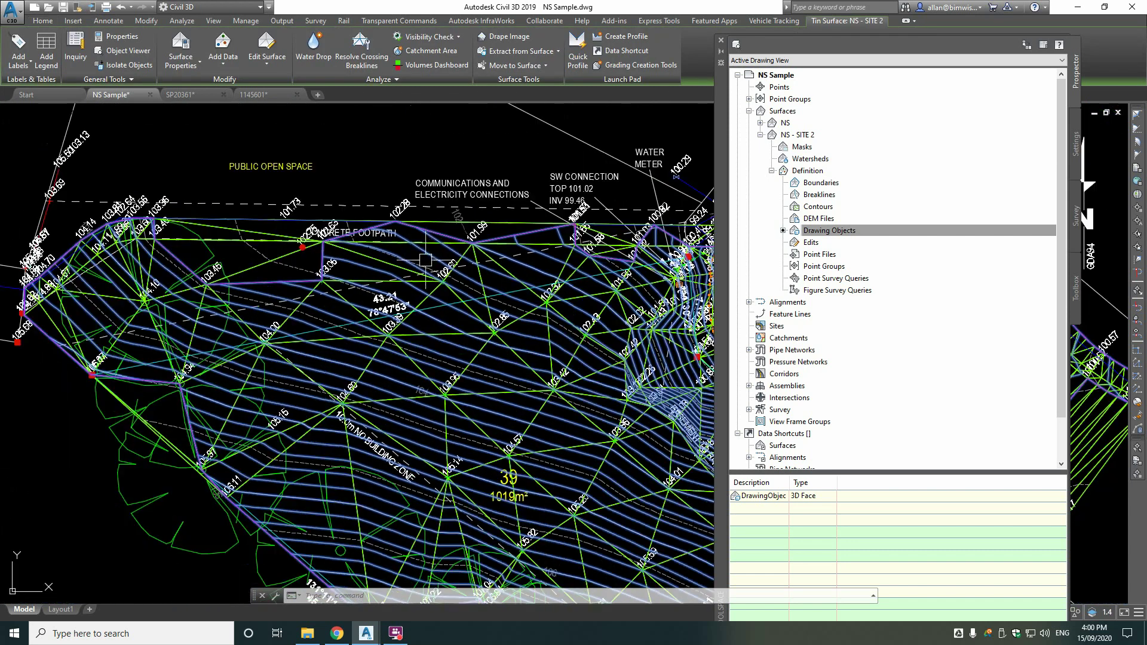
{"action": "scroll", "coordinate": [454, 293], "scroll_direction": "up", "scroll_amount": 3}
{"action": "scroll", "coordinate": [478, 284], "scroll_direction": "down", "scroll_amount": 3}
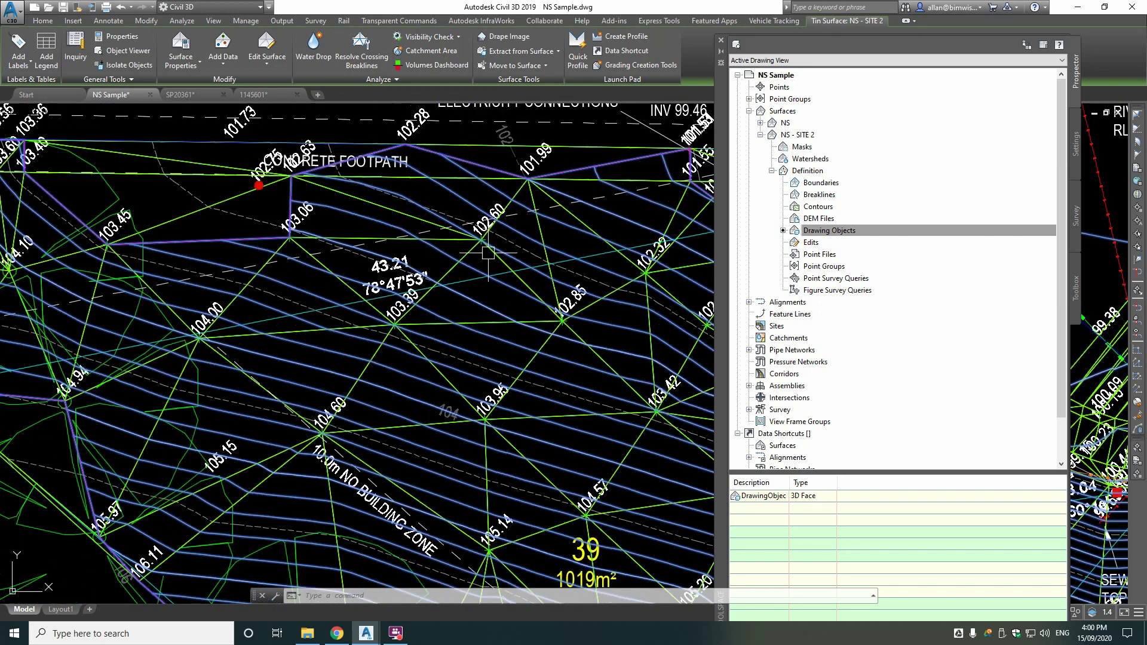
{"action": "scroll", "coordinate": [508, 274], "scroll_direction": "up", "scroll_amount": 2}
{"action": "scroll", "coordinate": [526, 268], "scroll_direction": "up", "scroll_amount": 2}
{"action": "scroll", "coordinate": [508, 257], "scroll_direction": "down", "scroll_amount": 2}
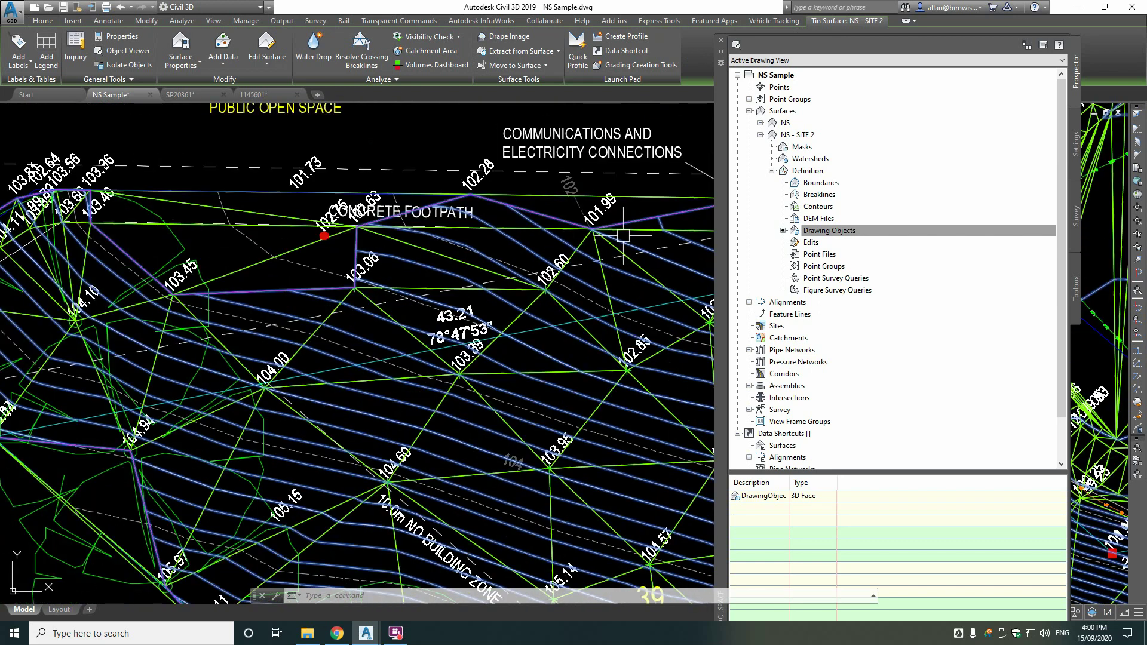
{"action": "scroll", "coordinate": [487, 245], "scroll_direction": "up", "scroll_amount": 1}
{"action": "scroll", "coordinate": [468, 232], "scroll_direction": "down", "scroll_amount": 1}
{"action": "scroll", "coordinate": [467, 233], "scroll_direction": "up", "scroll_amount": 2}
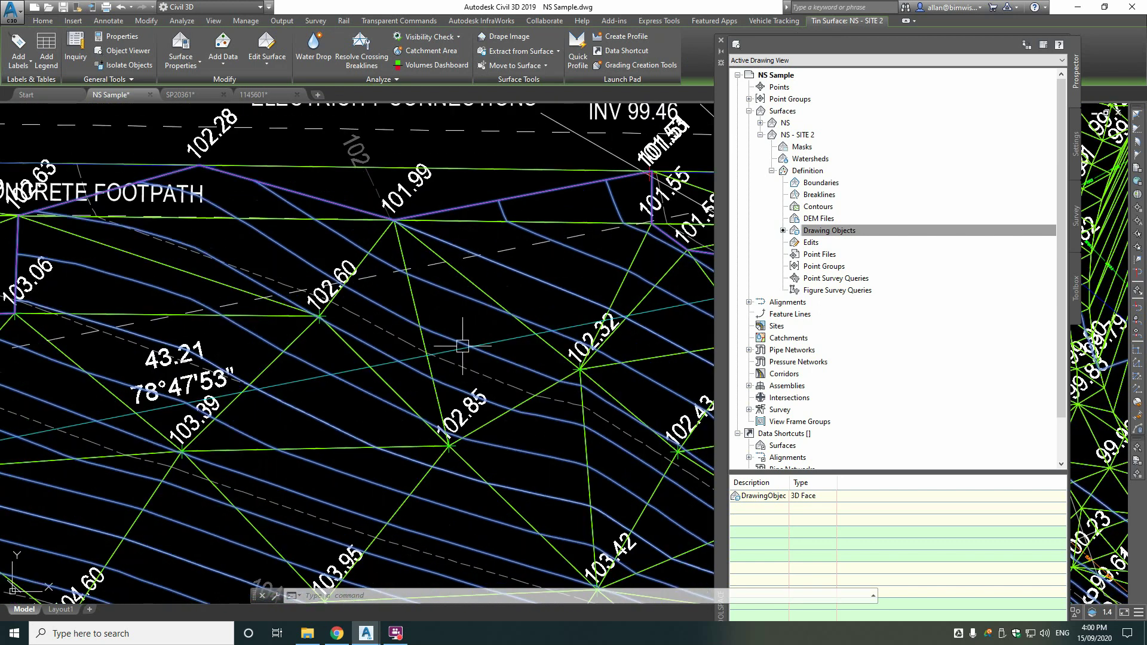
{"action": "scroll", "coordinate": [455, 361], "scroll_direction": "down", "scroll_amount": 2}
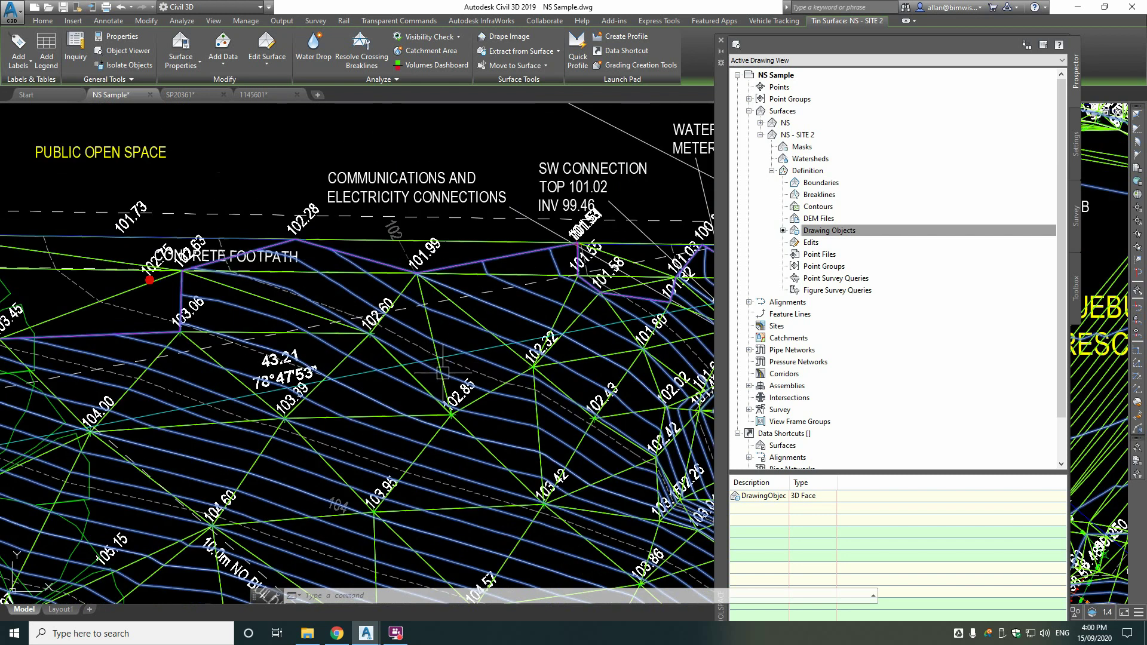
{"action": "left_click", "coordinate": [815, 232]}
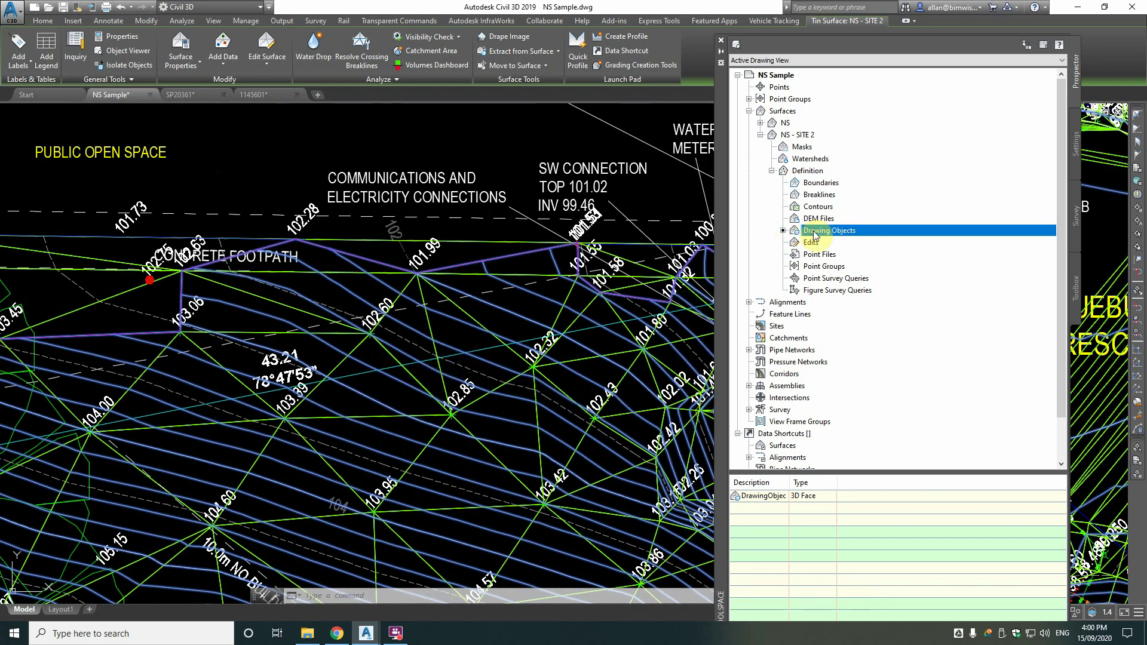
{"action": "right_click", "coordinate": [814, 135]}
Step: Change the NS - SITE 2 surface style to Contours - Existing 0.25m in Surface Properties
{"action": "left_click", "coordinate": [848, 142]}
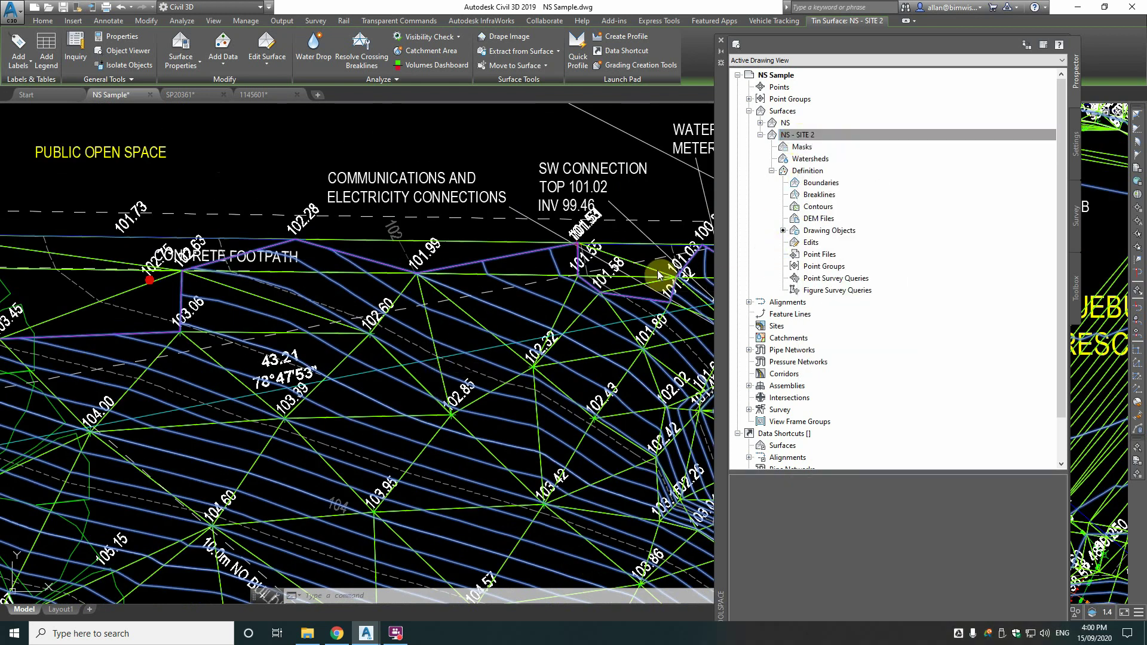
{"action": "left_click", "coordinate": [435, 194]}
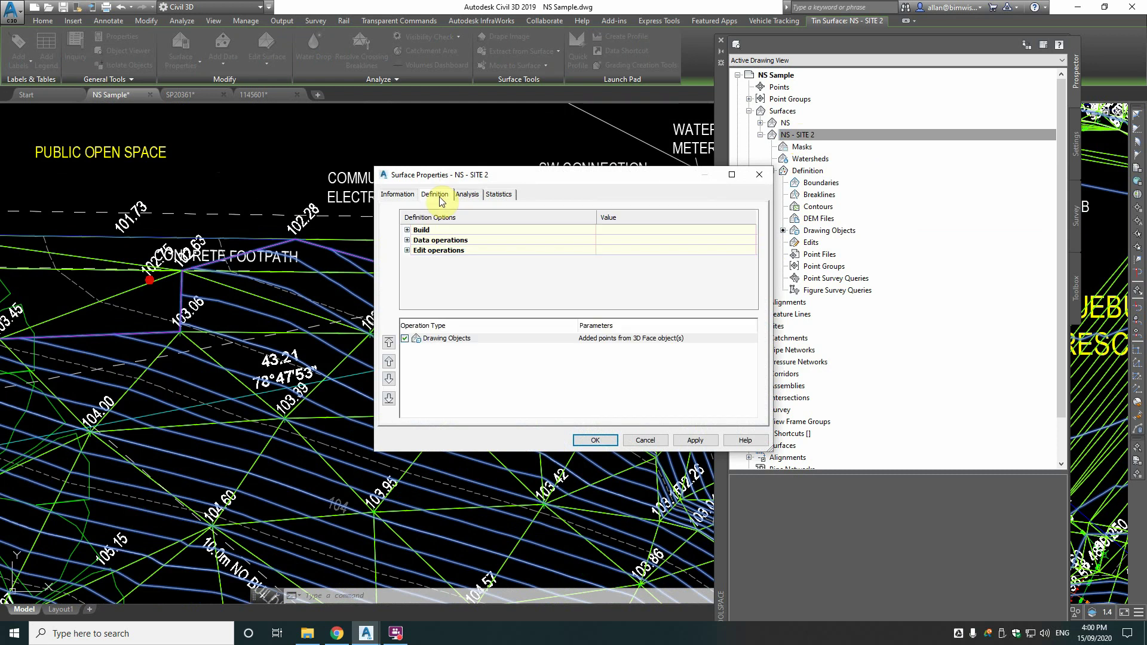
{"action": "left_click", "coordinate": [397, 194]}
{"action": "left_click", "coordinate": [513, 317]}
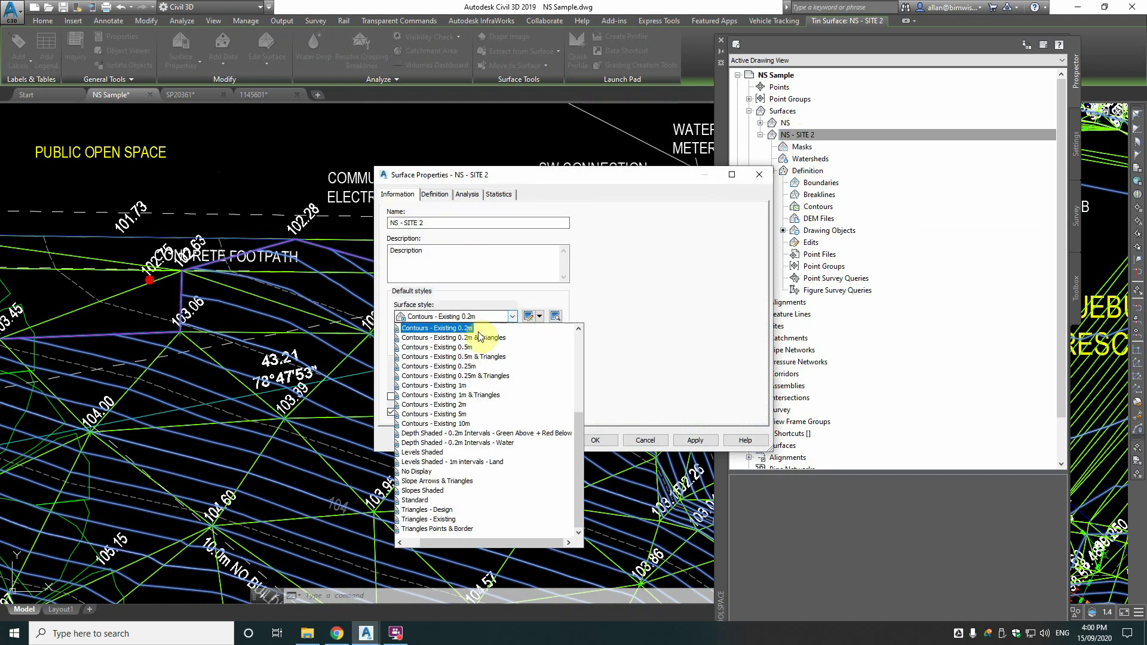
{"action": "left_click", "coordinate": [470, 366]}
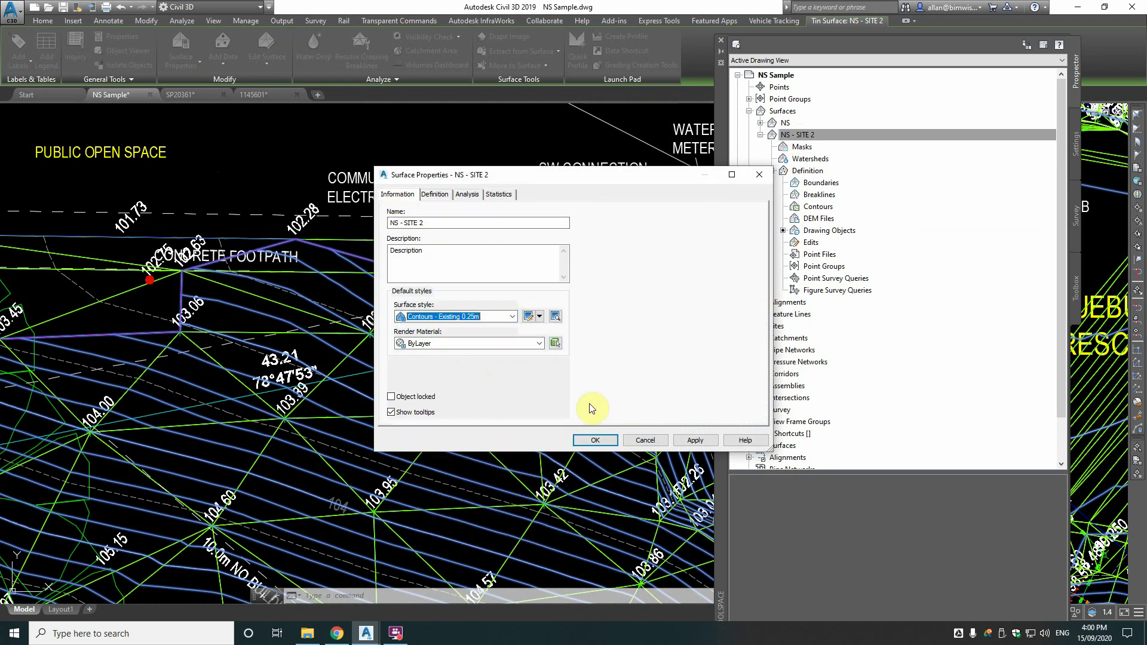
{"action": "left_click", "coordinate": [594, 440]}
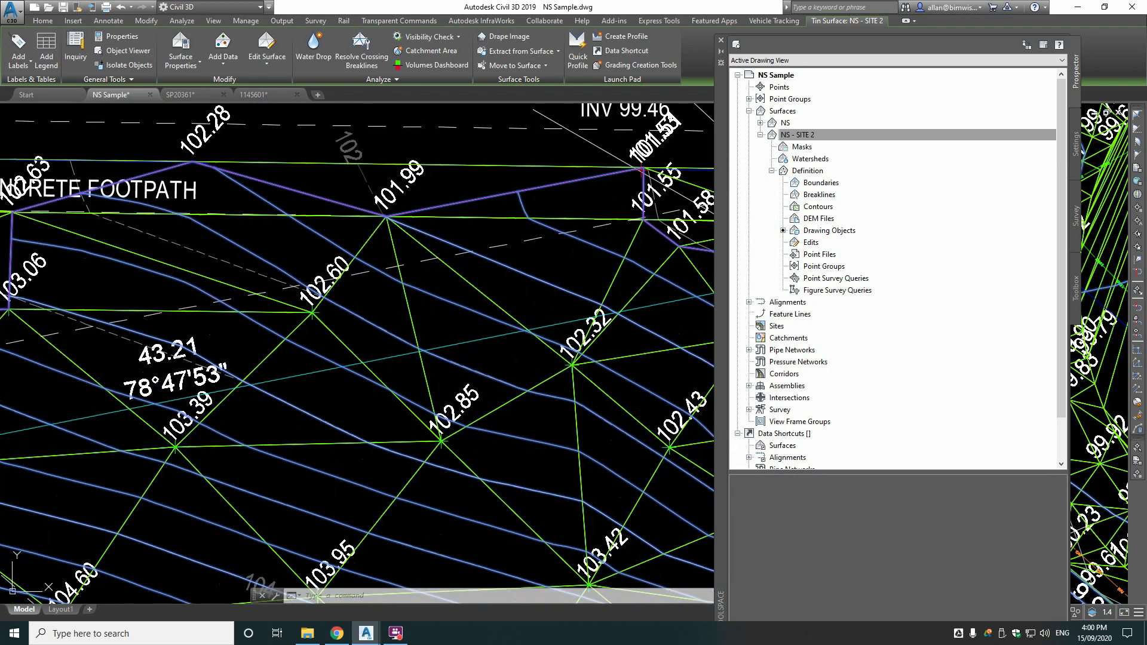
{"action": "key", "text": "Escape"}
{"action": "scroll", "coordinate": [465, 371], "scroll_direction": "down", "scroll_amount": 4}
{"action": "scroll", "coordinate": [486, 299], "scroll_direction": "down", "scroll_amount": 5}
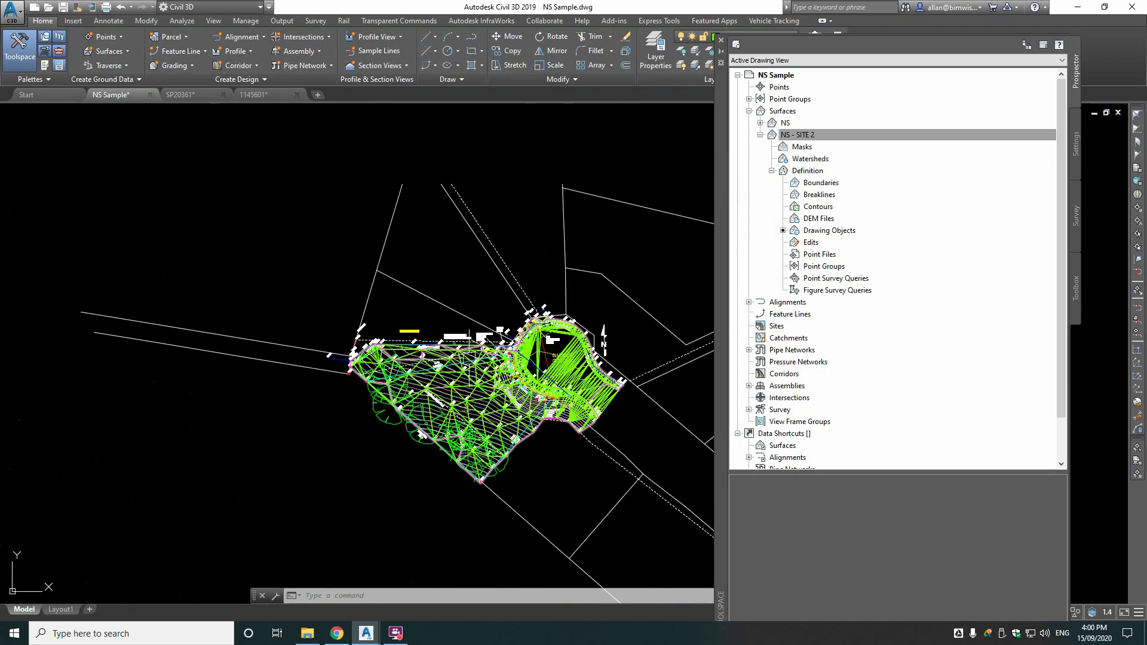